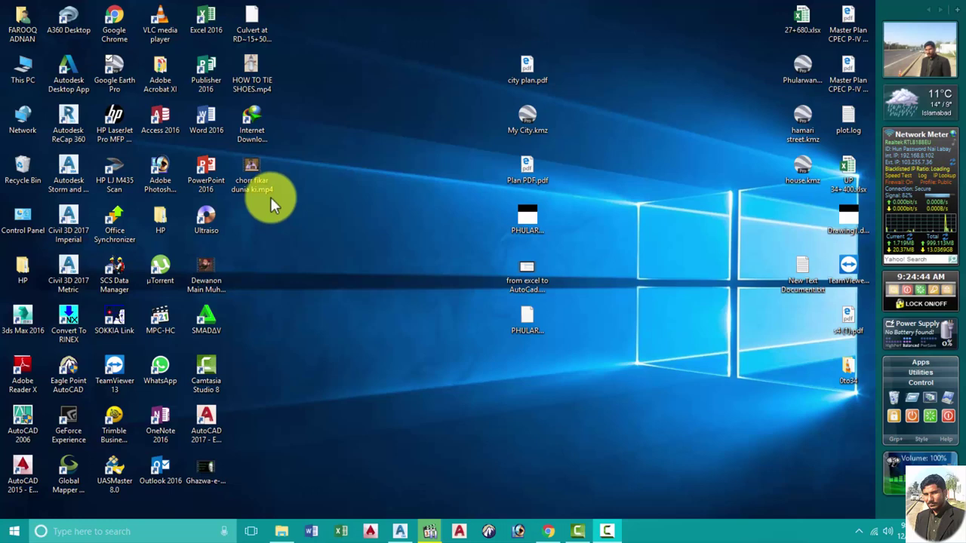
Move the six middle file icons into a column further right on the desktop
right_click(361, 106)
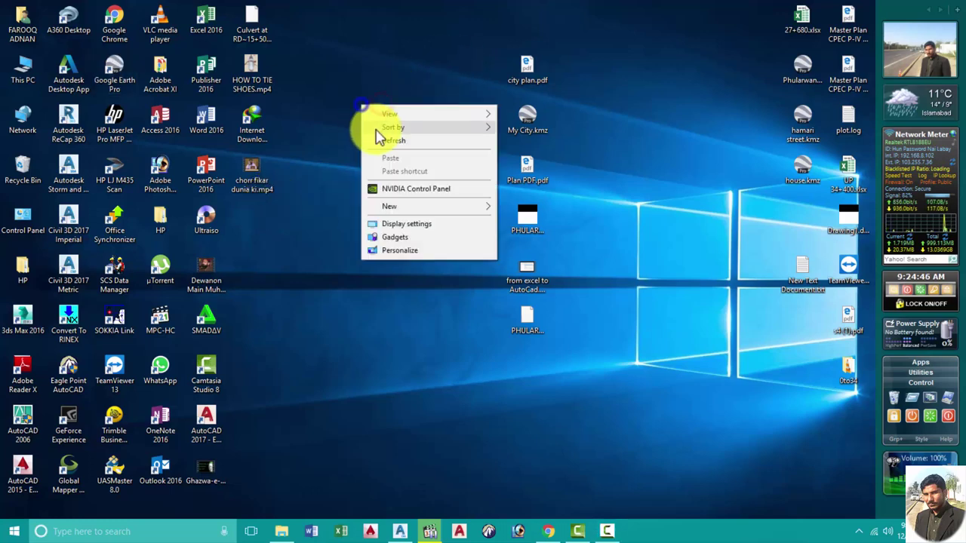
left_click(465, 45)
mouse_move(466, 45)
left_mouse_down()
mouse_move(549, 160)
mouse_move(565, 334)
left_mouse_up()
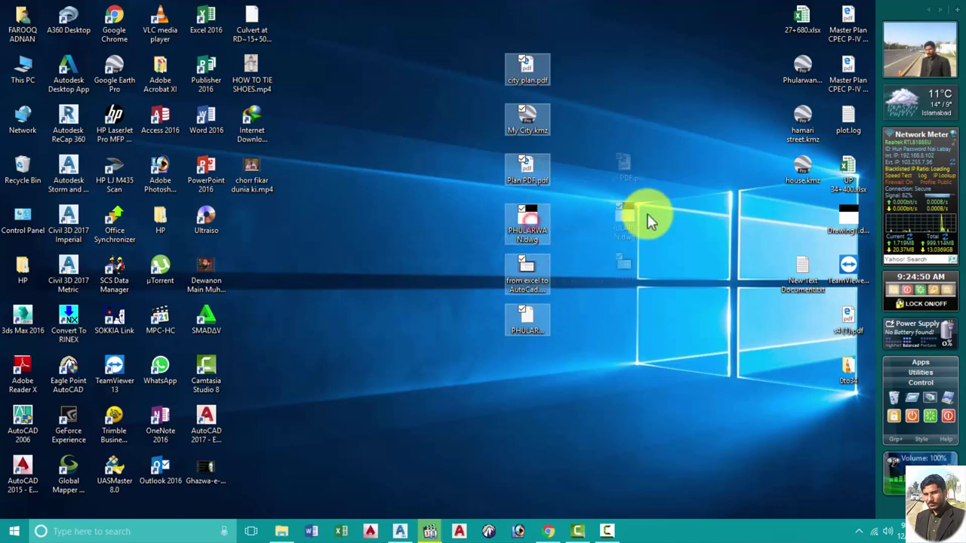
left_click_drag(532, 226, 702, 219)
Refresh the desktop and launch Google Earth Pro from its shortcut
right_click(364, 193)
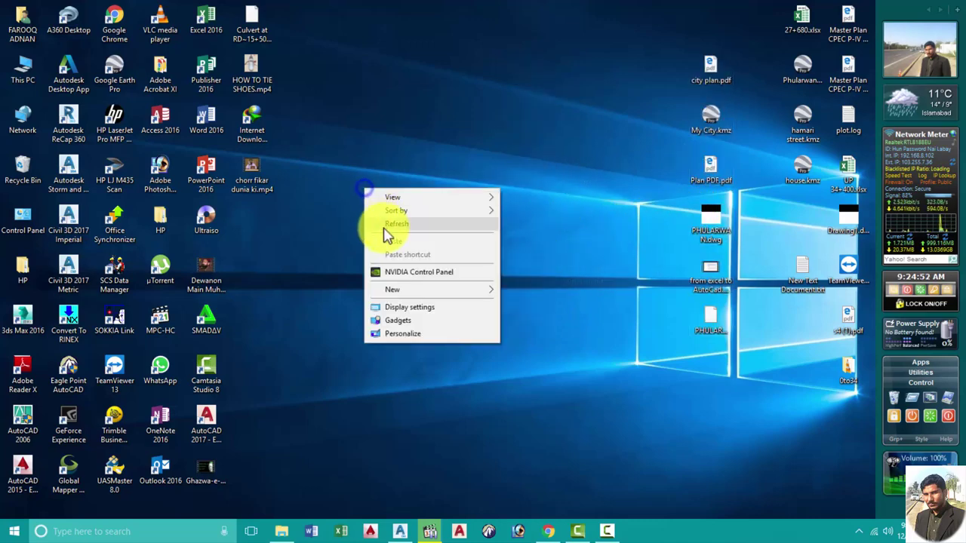
left_click(382, 229)
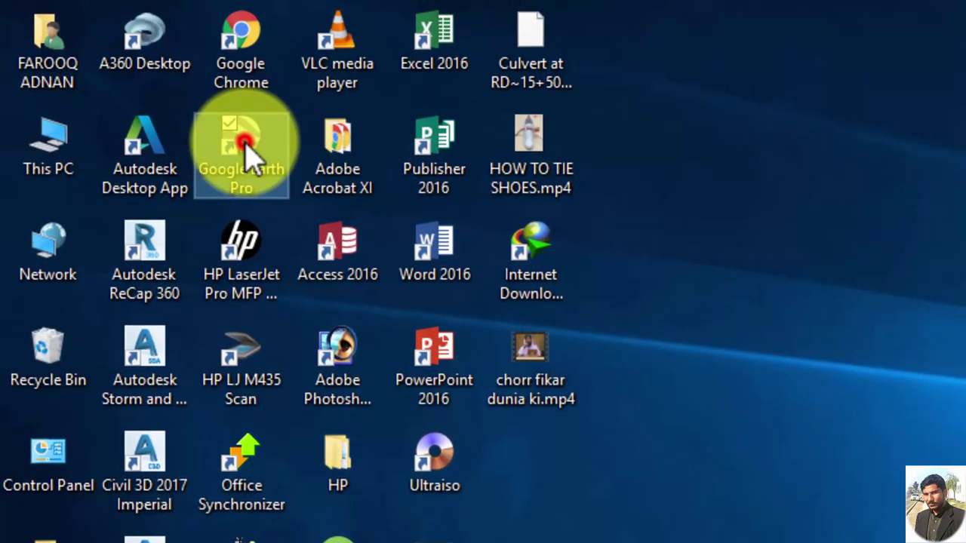
left_click(249, 147)
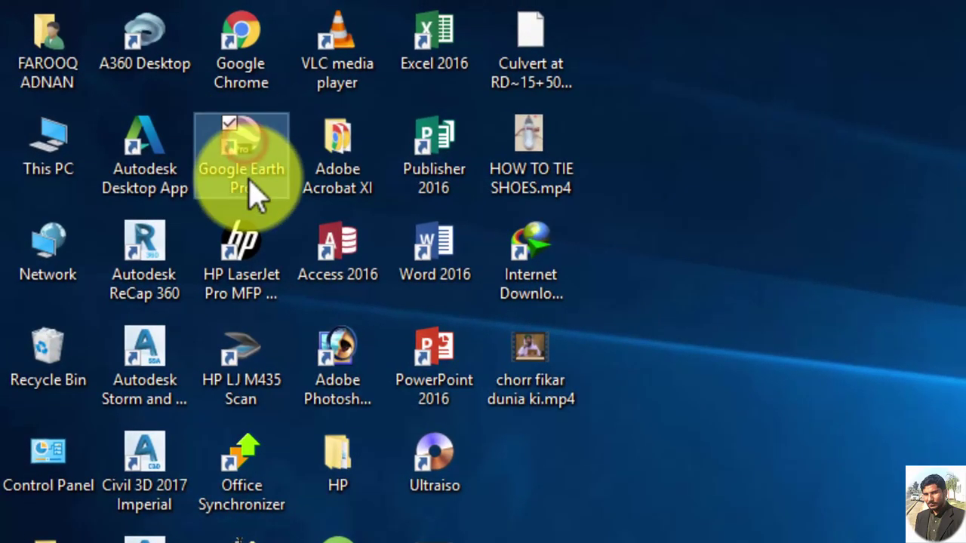
double_click(241, 143)
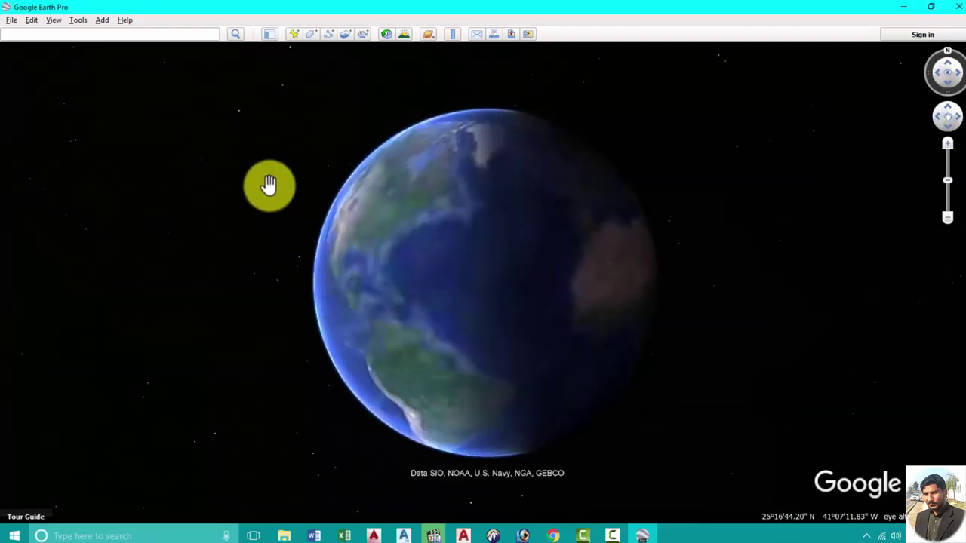
Show the sidebar panels and search for 'murree' to fly to Murree
left_click(266, 35)
type("murree")
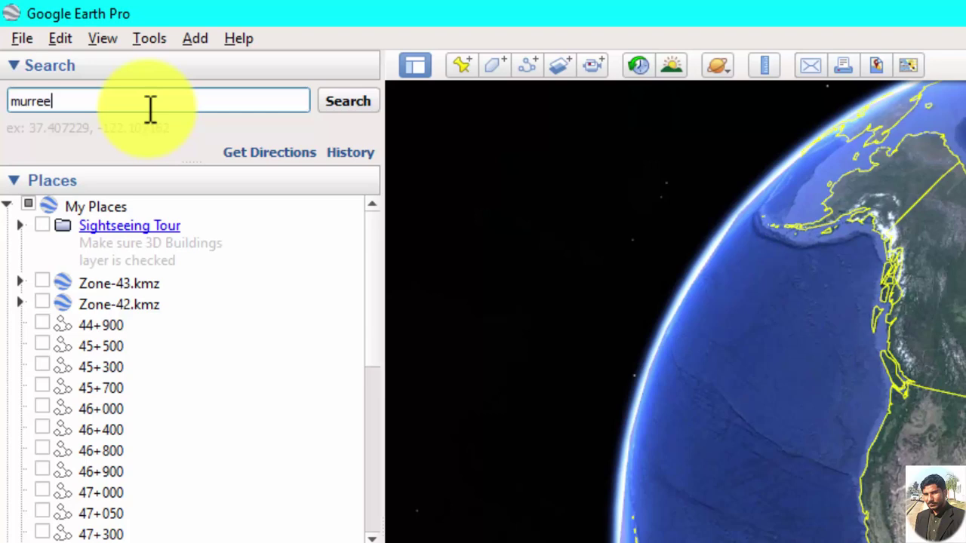
left_click(327, 107)
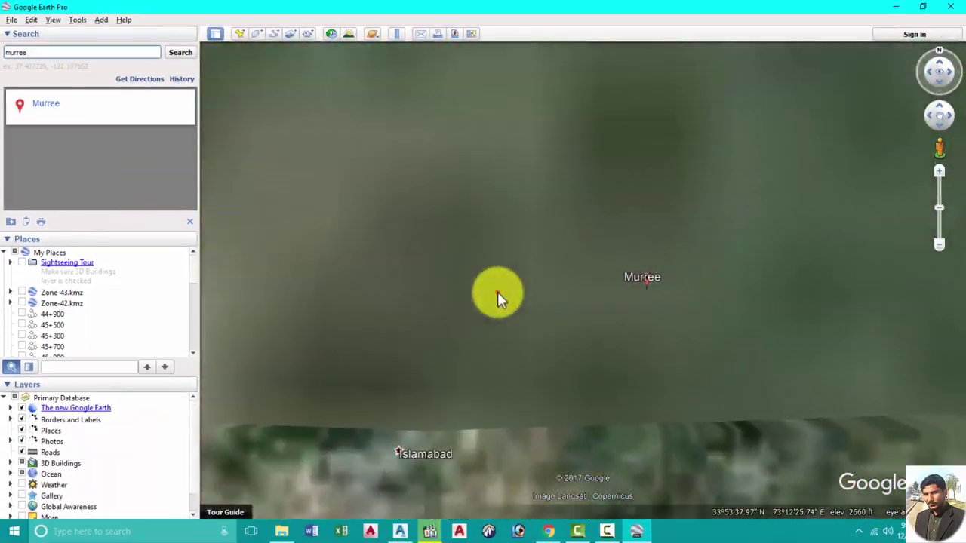
Pan and zoom the map to centre on eastern Islamabad near Murree Rd
left_click_drag(497, 292, 497, 261)
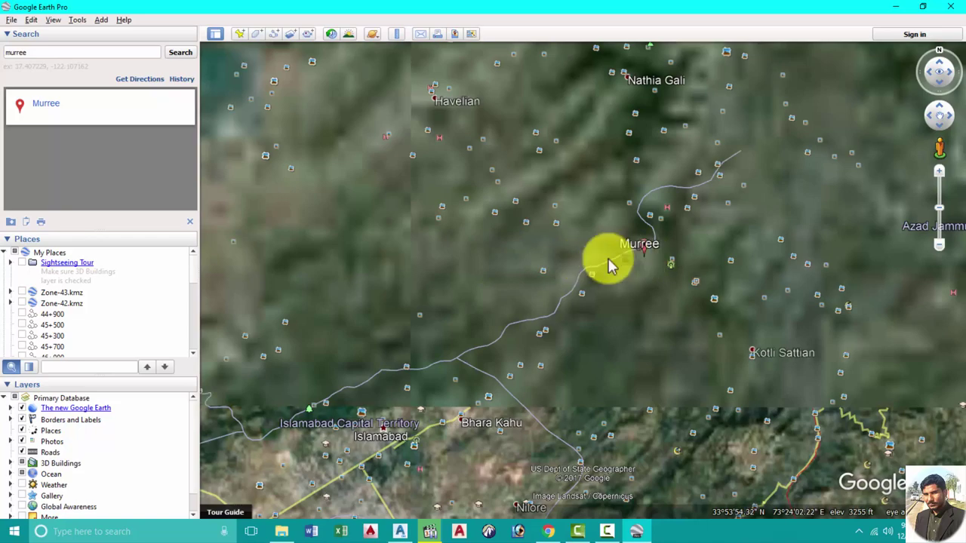
left_click_drag(549, 261, 539, 249)
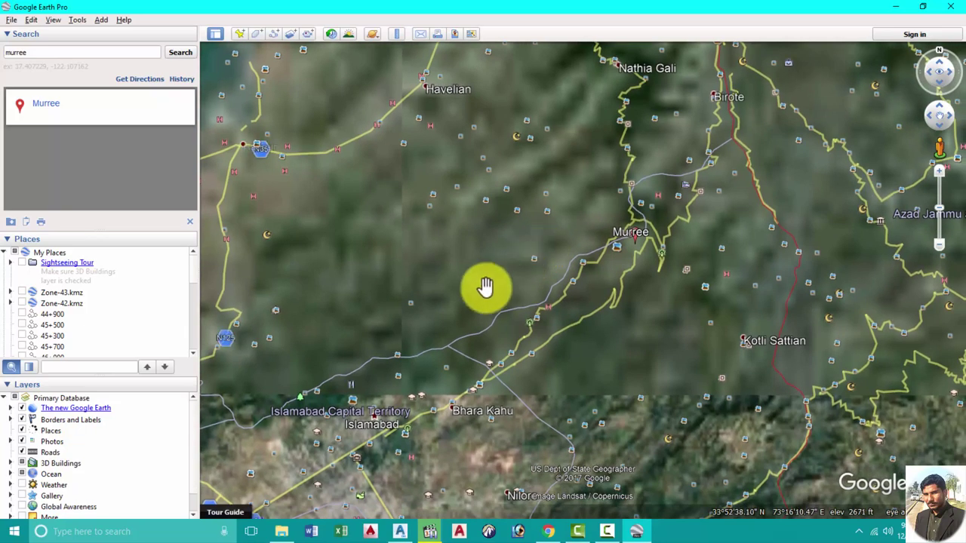
scroll(479, 290, "down", 3)
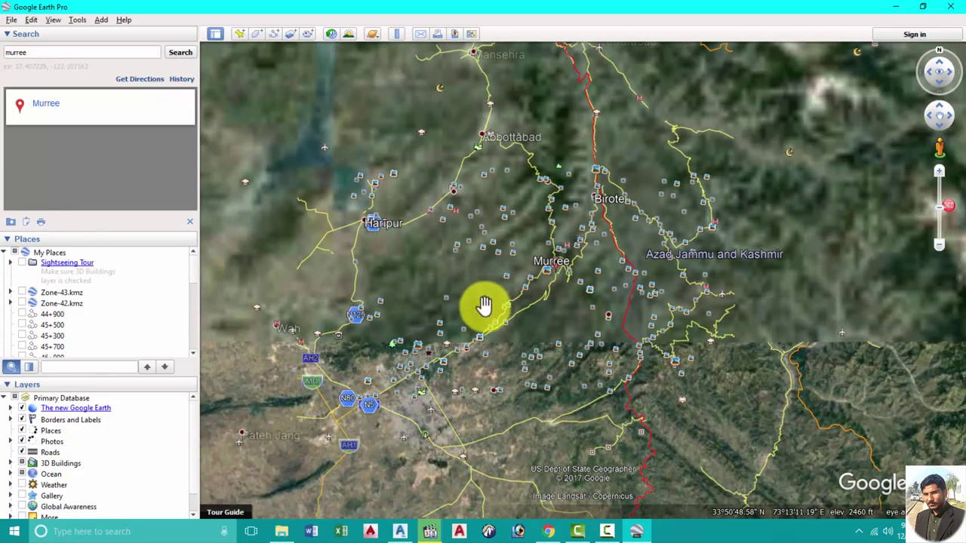
left_click_drag(465, 360, 600, 341)
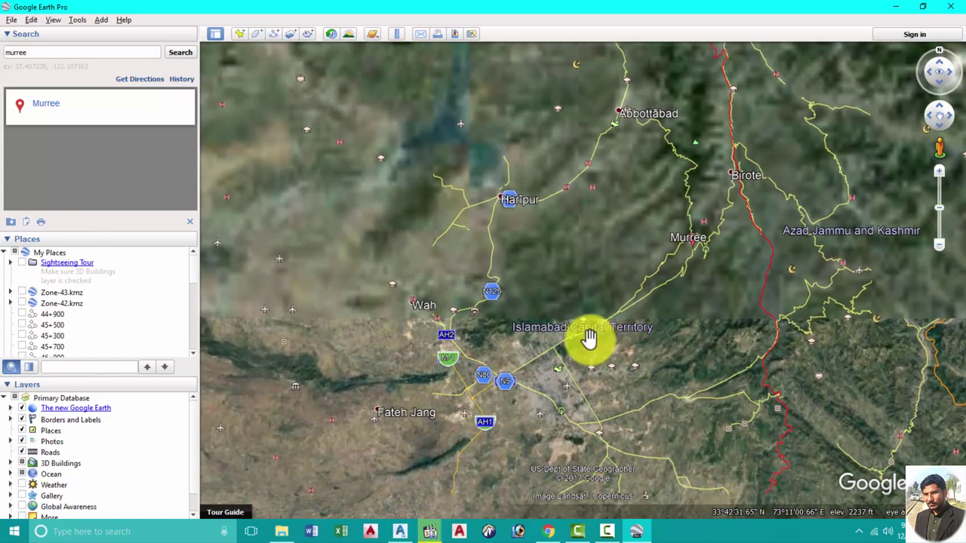
scroll(588, 339, "up", 2)
scroll(581, 332, "up", 2)
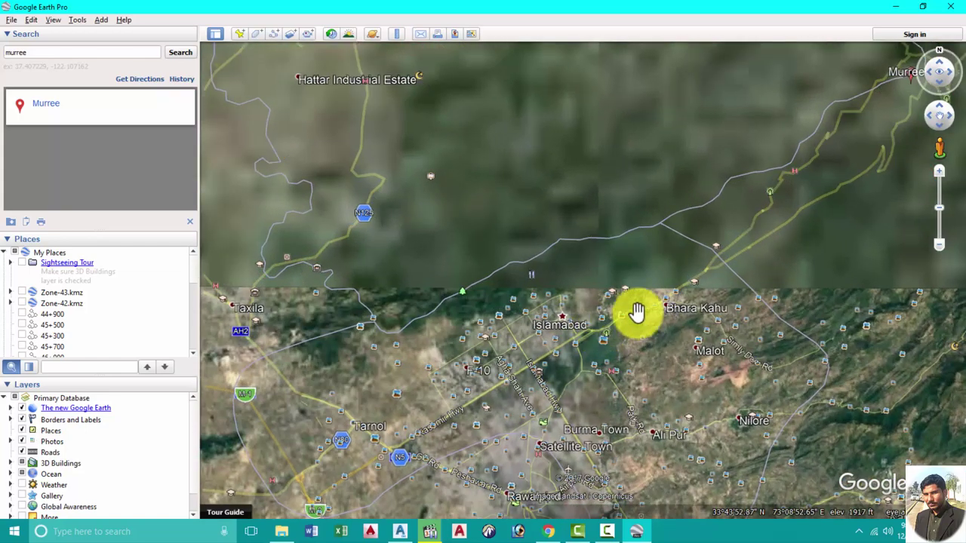
scroll(604, 325, "up", 1)
scroll(612, 340, "up", 1)
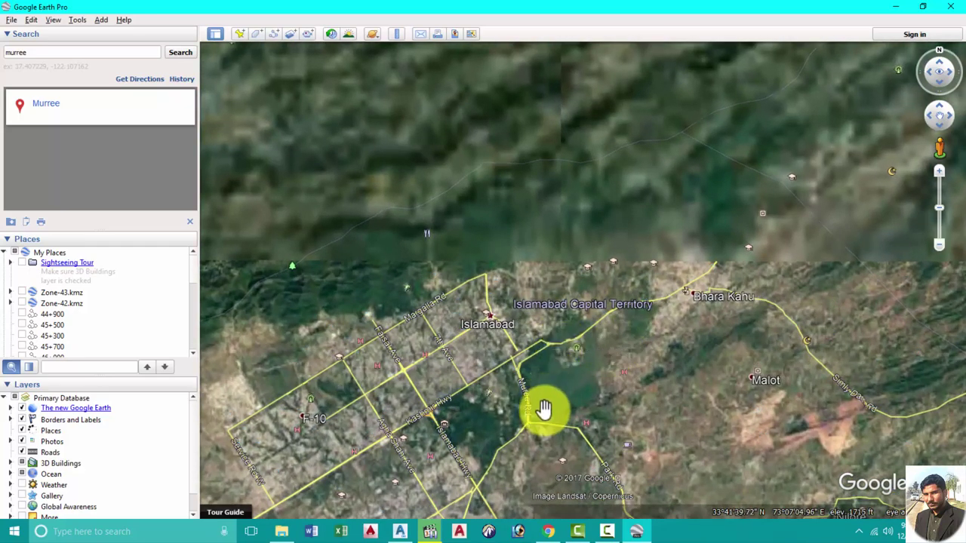
scroll(544, 410, "up", 2)
scroll(513, 380, "down", 1)
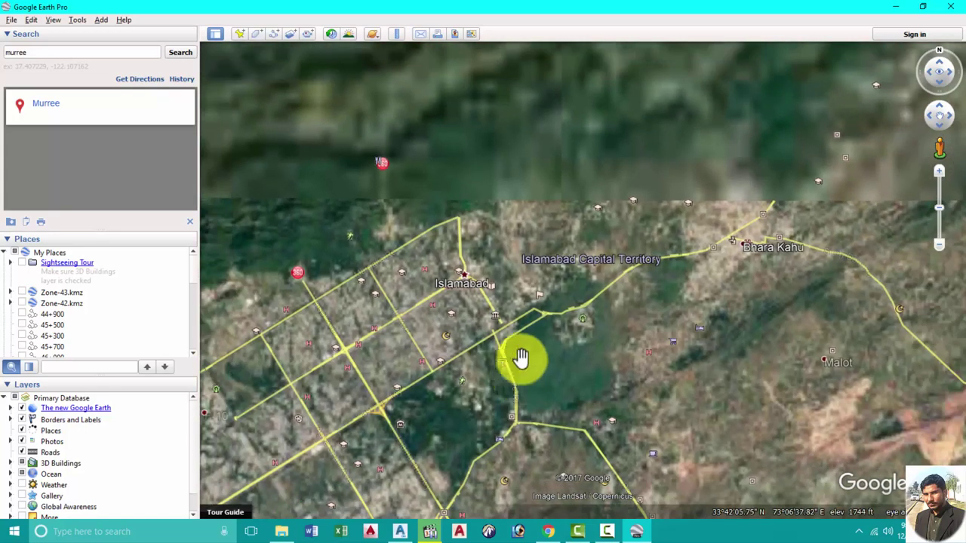
left_click_drag(520, 358, 517, 273)
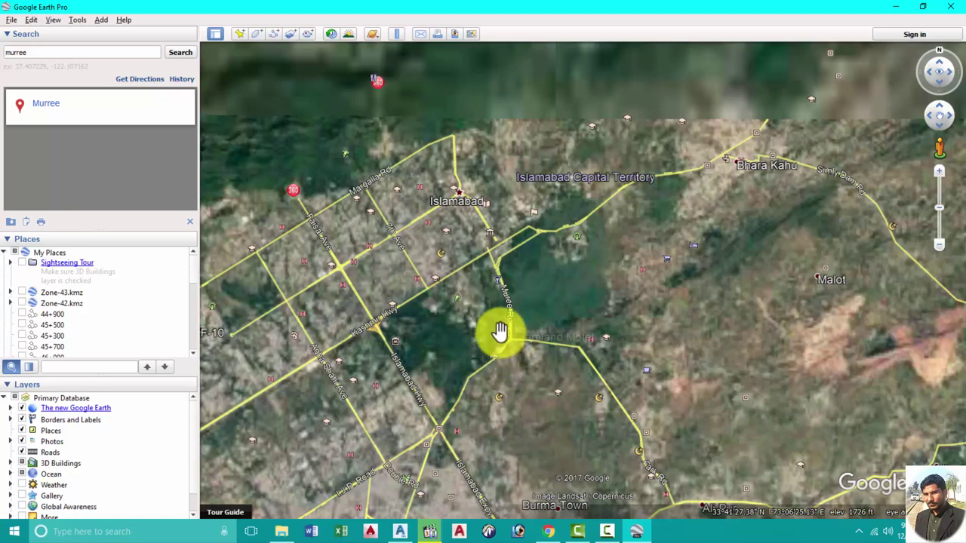
left_click_drag(479, 330, 493, 304)
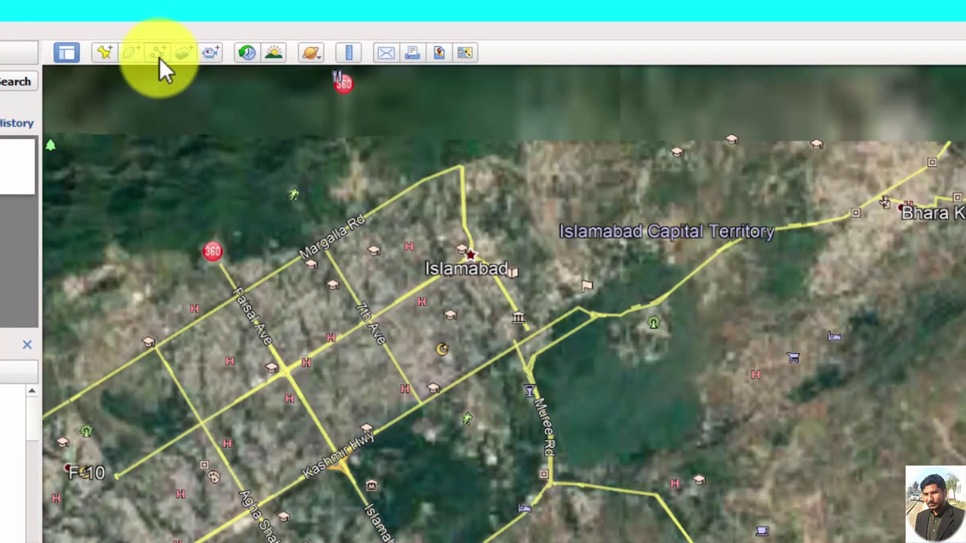
Add a new path named Practice with its length measurement shown
left_click(159, 58)
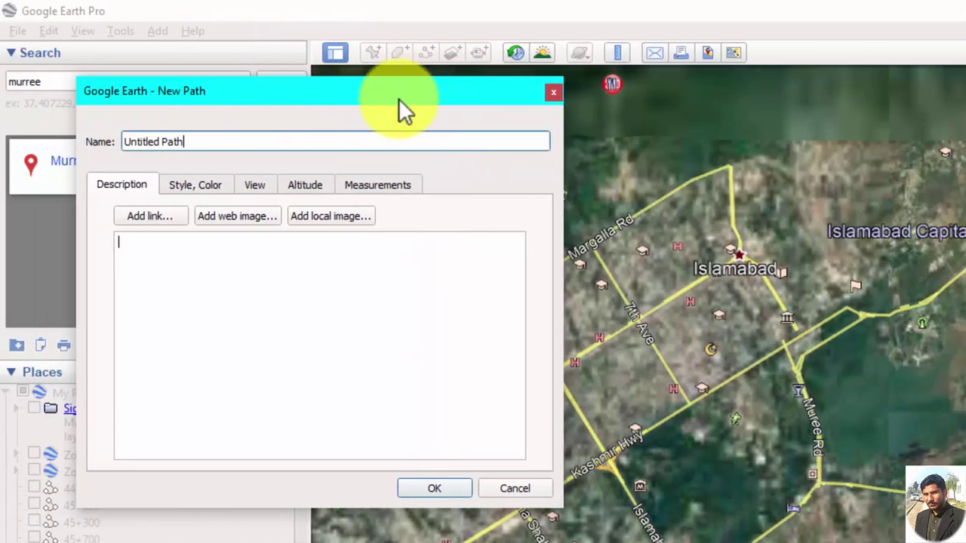
left_click_drag(398, 98, 410, 193)
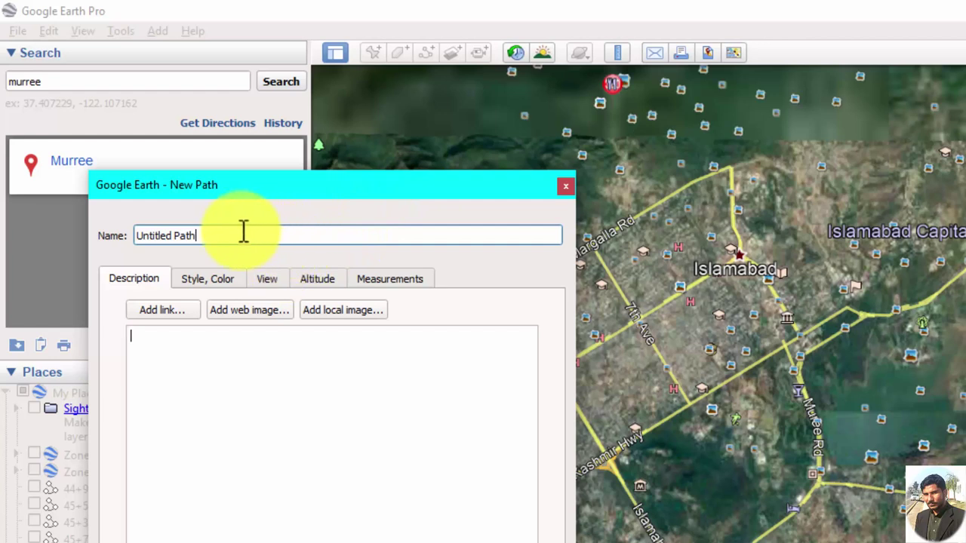
left_click_drag(243, 231, 117, 236)
type("Practi")
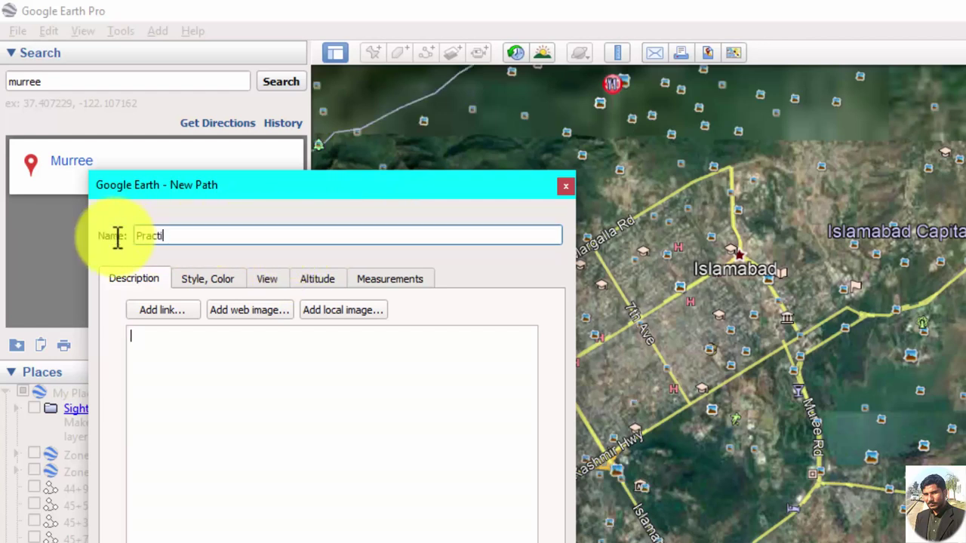
type("ve")
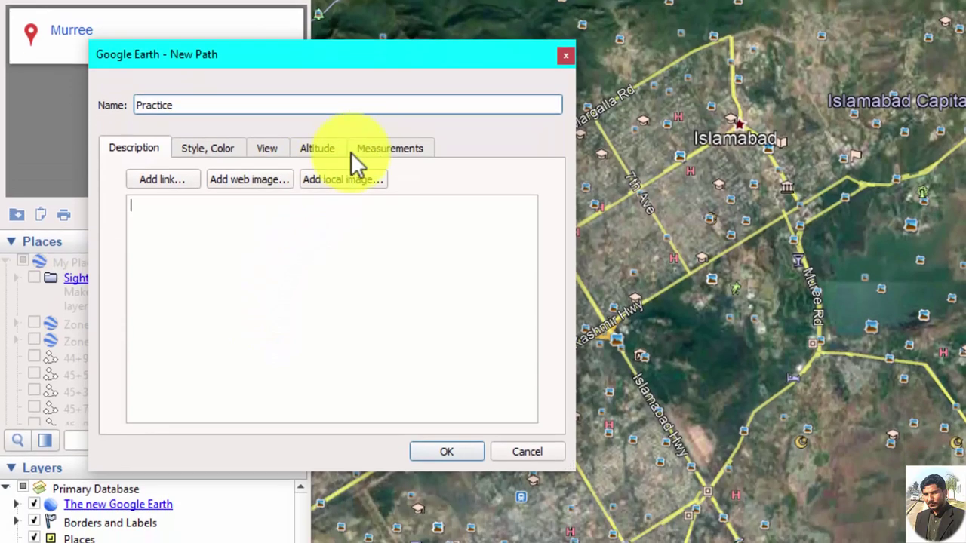
left_click(365, 147)
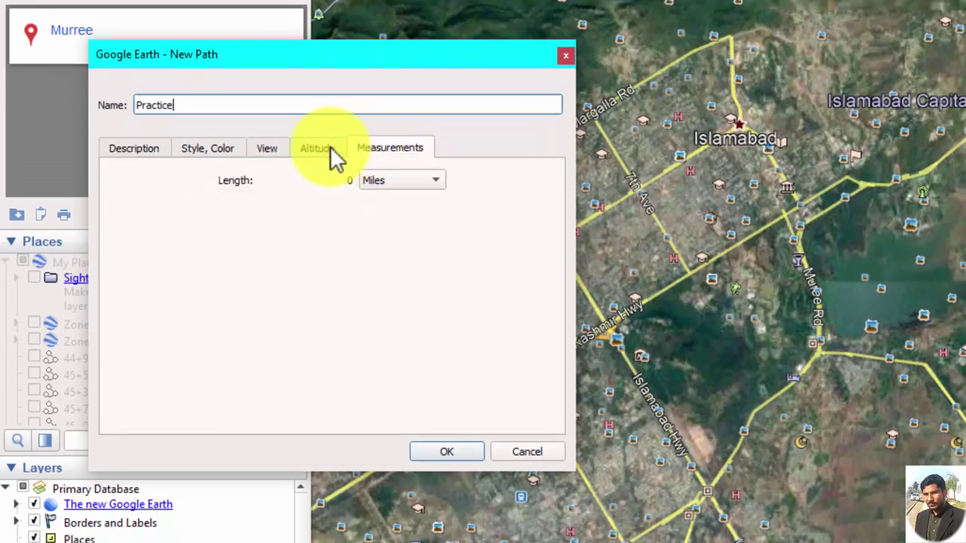
Draw the Practice path looping around Rawal Lake, measuring 21.3 miles
left_click_drag(334, 57, 276, 57)
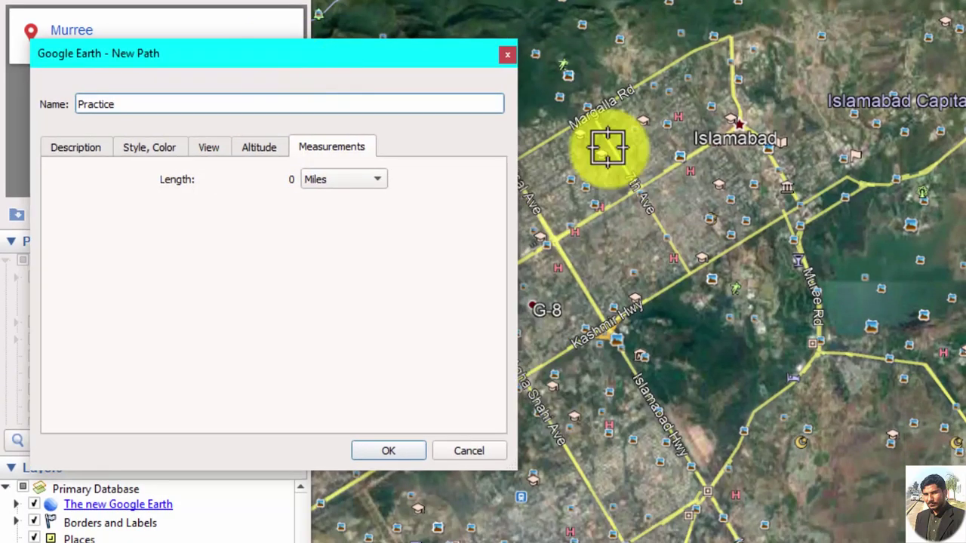
scroll(928, 175, "up", 2)
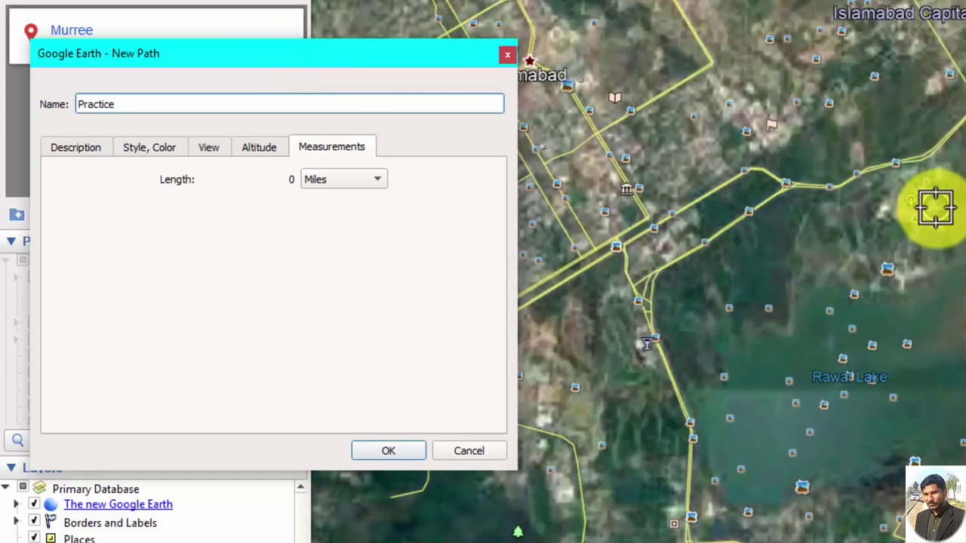
scroll(931, 207, "down", 1)
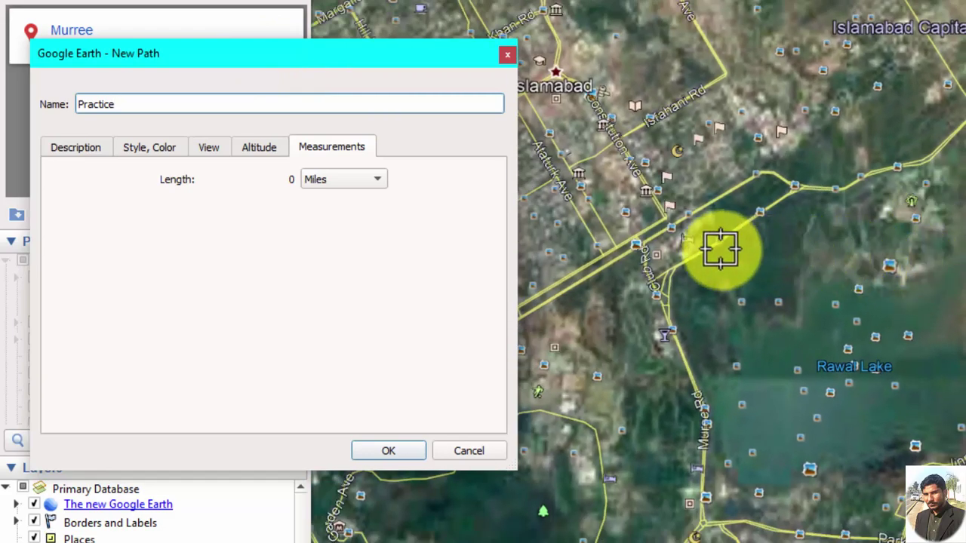
left_click_drag(634, 258, 789, 195)
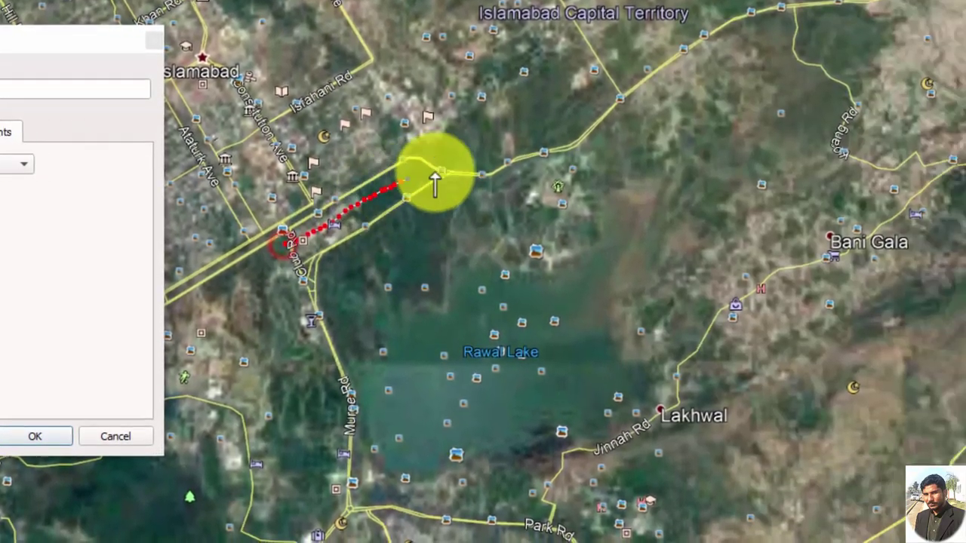
mouse_move(435, 181)
left_mouse_down()
mouse_move(575, 146)
mouse_move(317, 280)
mouse_move(402, 306)
mouse_move(653, 218)
mouse_move(377, 384)
mouse_move(508, 437)
mouse_move(732, 405)
mouse_move(431, 513)
mouse_move(475, 334)
mouse_move(487, 123)
mouse_move(623, 468)
left_mouse_up()
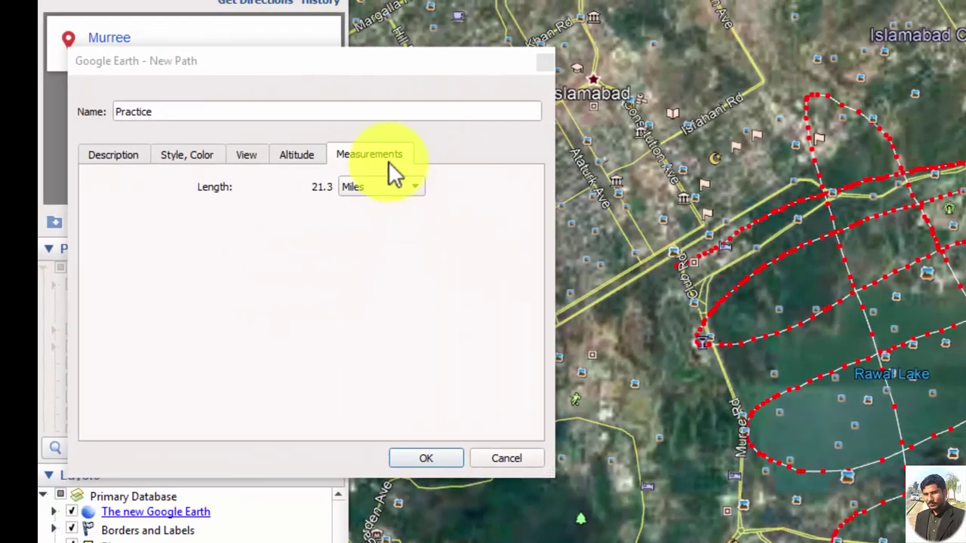
left_click(374, 154)
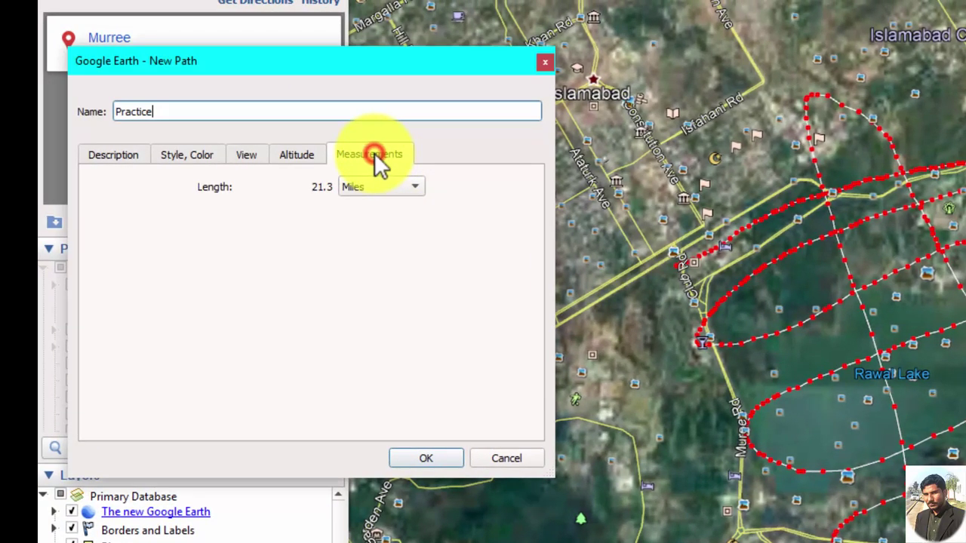
Confirm the Practice path and save it as Practice.kmz on the Desktop
left_click(422, 451)
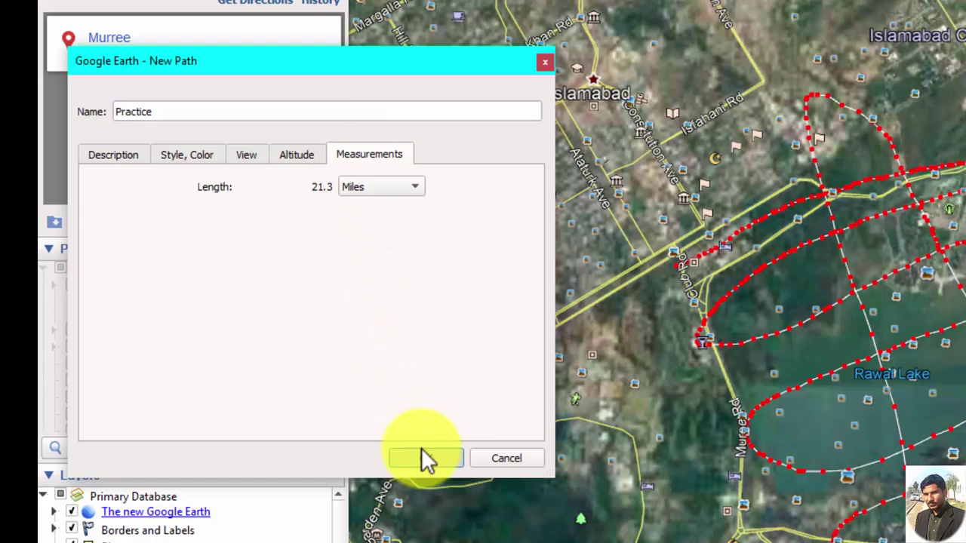
left_click(422, 451)
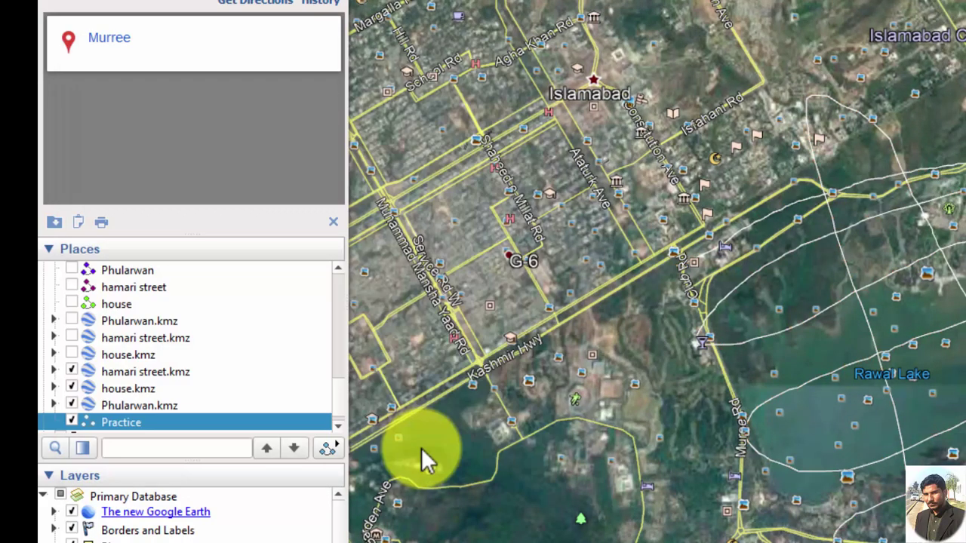
left_click(132, 423)
right_click(132, 423)
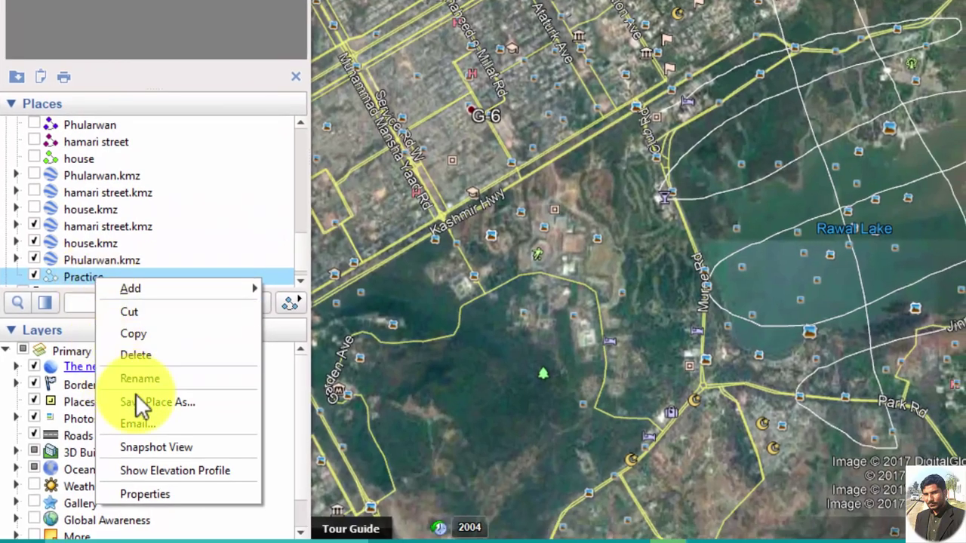
left_click(178, 404)
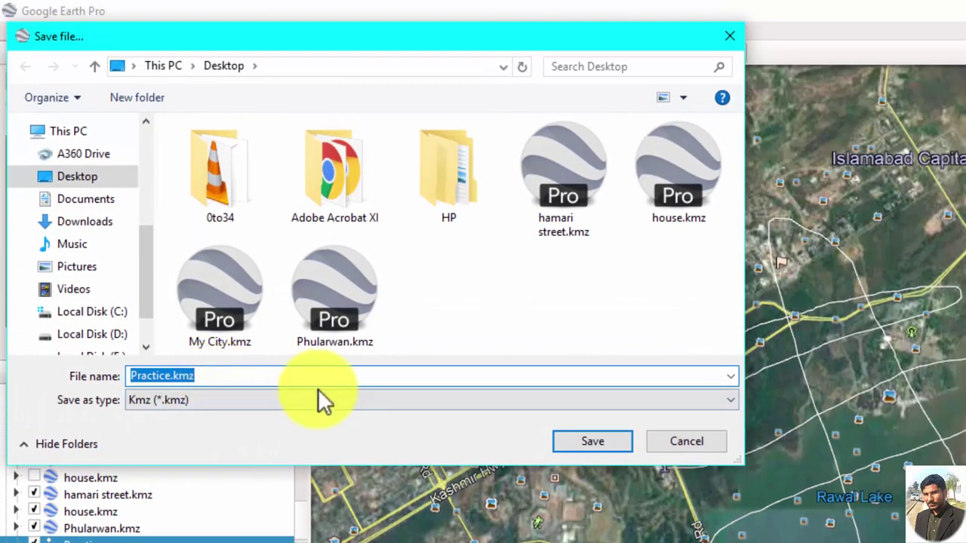
left_click(585, 445)
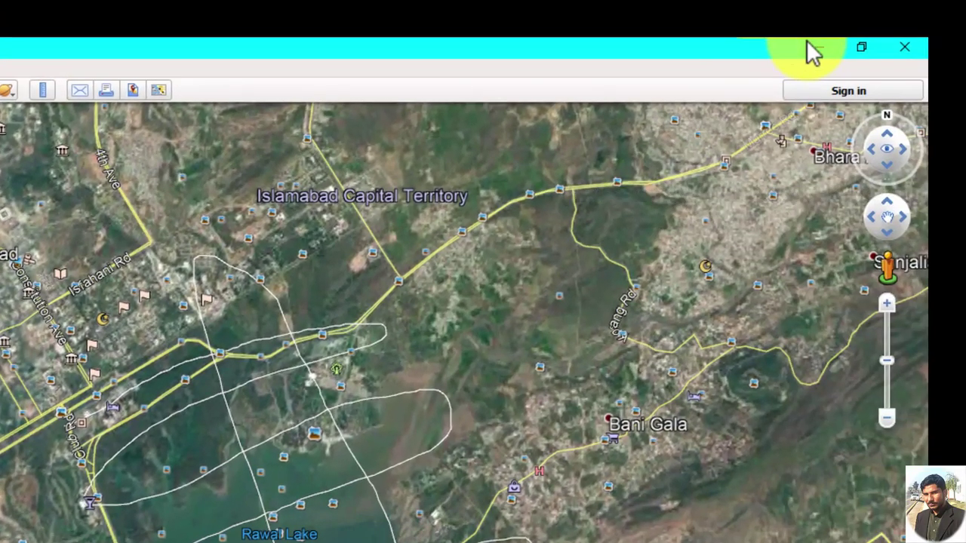
Minimize Google Earth, refresh the desktop to locate Practice.kmz, and launch Global Mapper 18
left_click(818, 45)
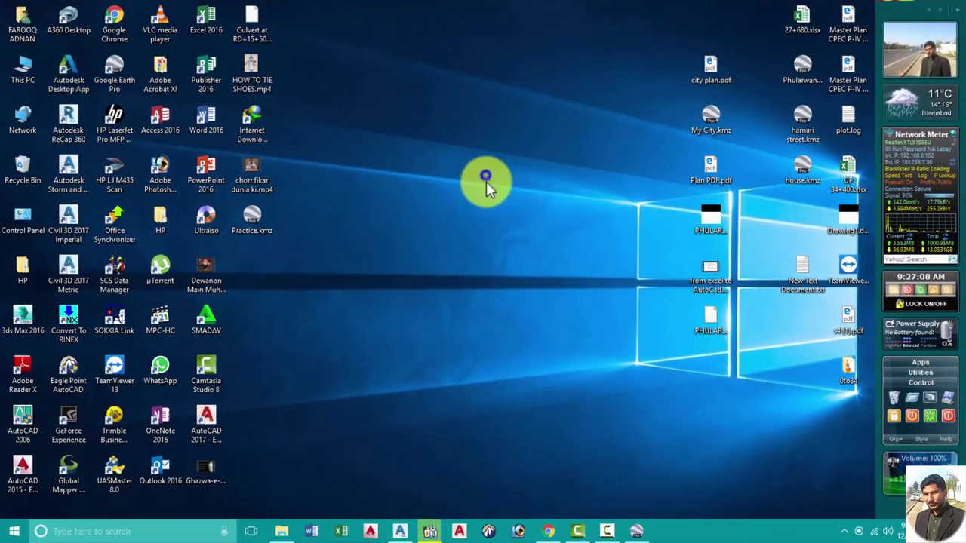
right_click(491, 185)
left_click(506, 209)
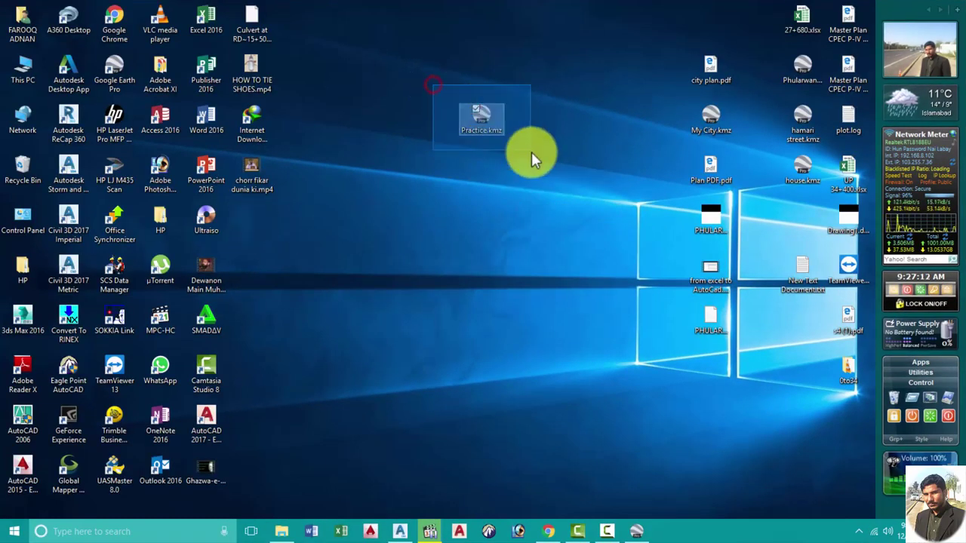
left_click_drag(532, 152, 531, 152)
left_click(77, 476)
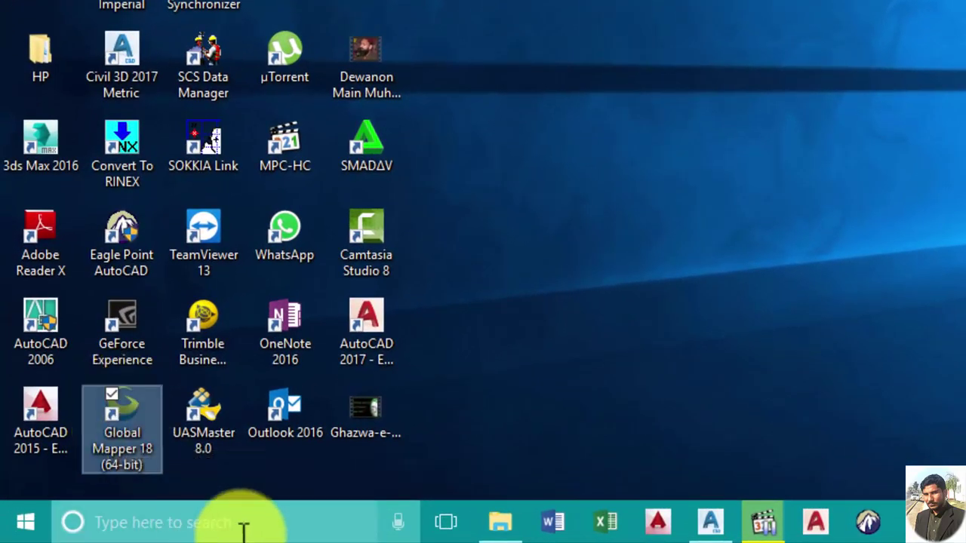
double_click(115, 430)
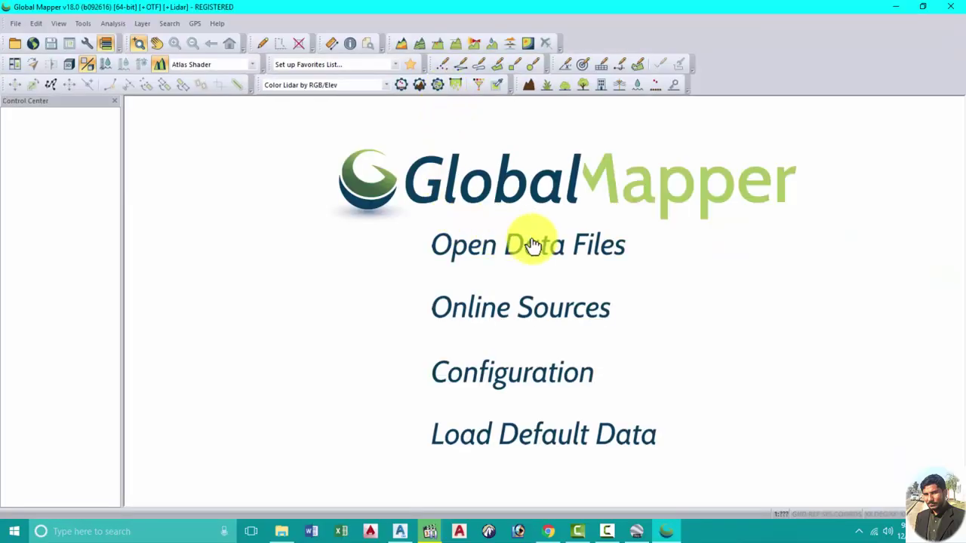
Load Practice.kmz from the Desktop into Global Mapper as a map layer
left_click(530, 249)
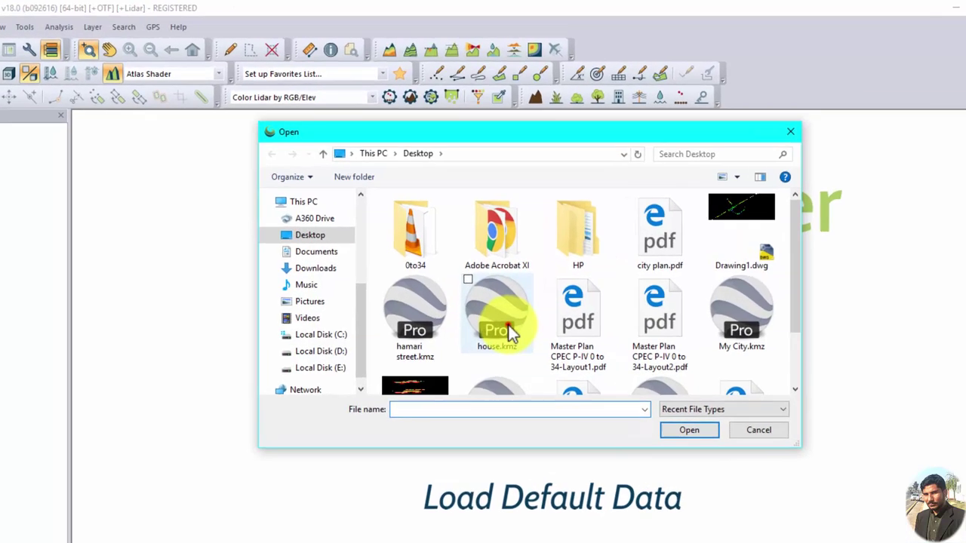
left_click(510, 332)
scroll(510, 332, "down", 1)
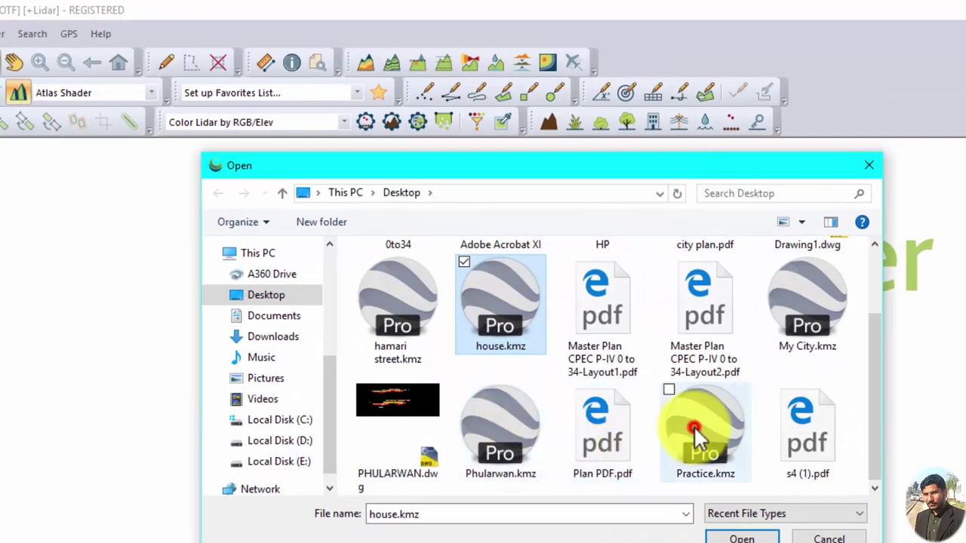
left_click(694, 426)
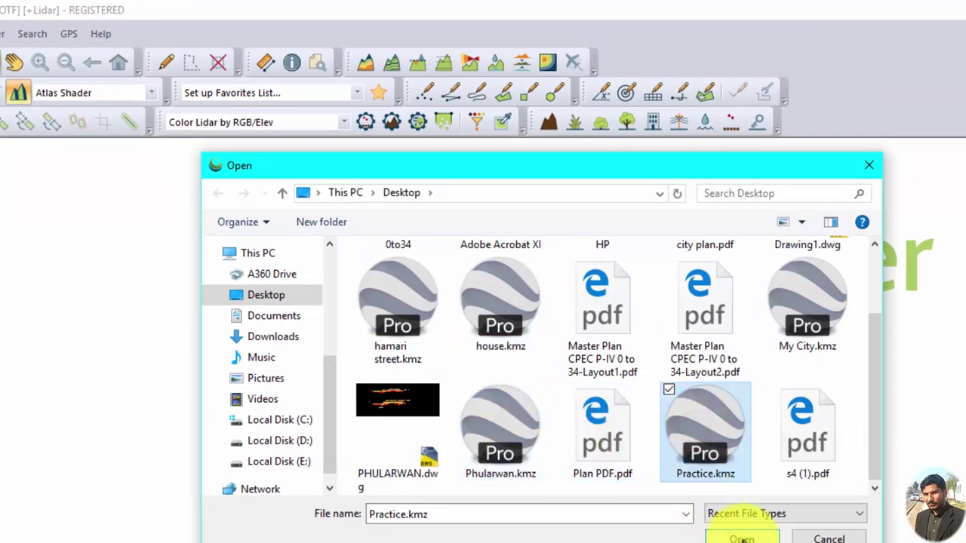
left_click(742, 537)
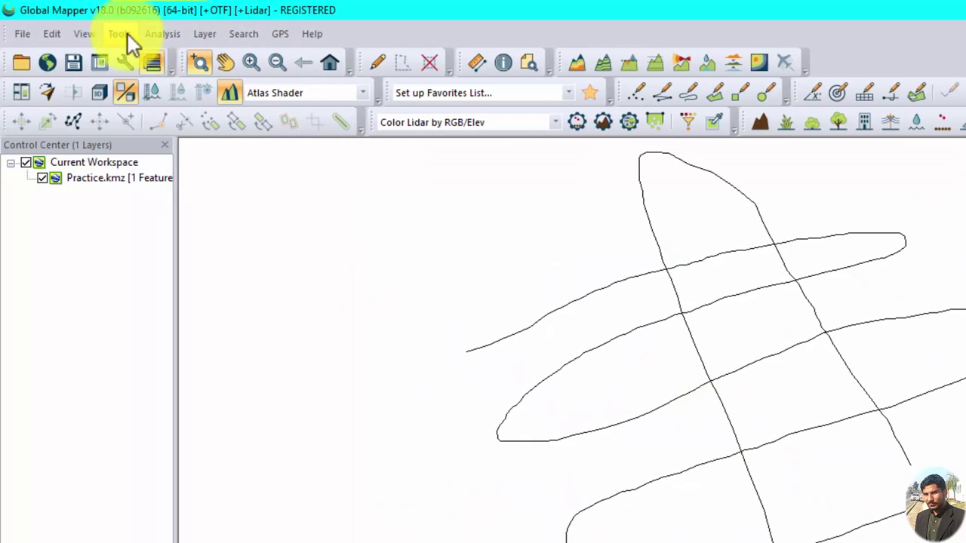
left_click(127, 34)
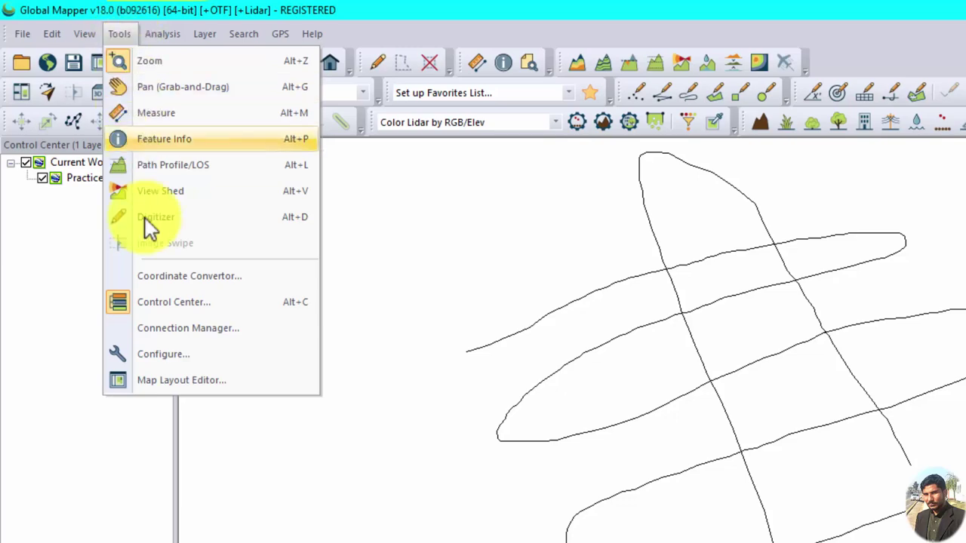
Set the projection to UTM zone 43 North, WGS84 datum, in meters
left_click(158, 350)
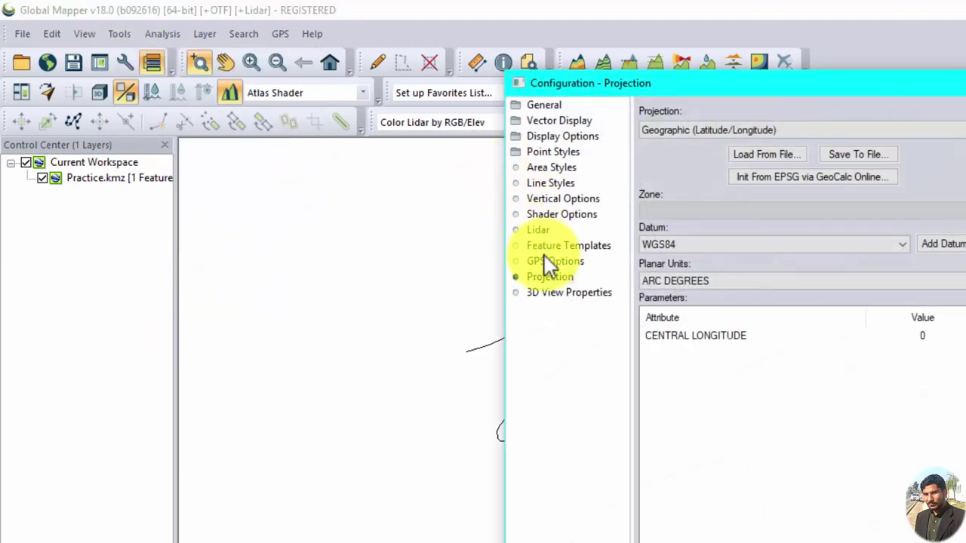
left_click(413, 246)
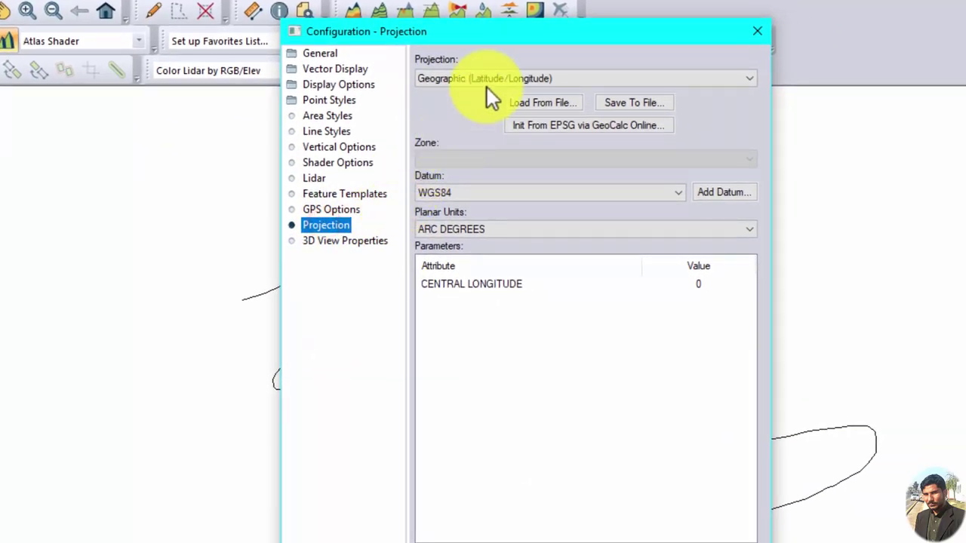
left_click(488, 79)
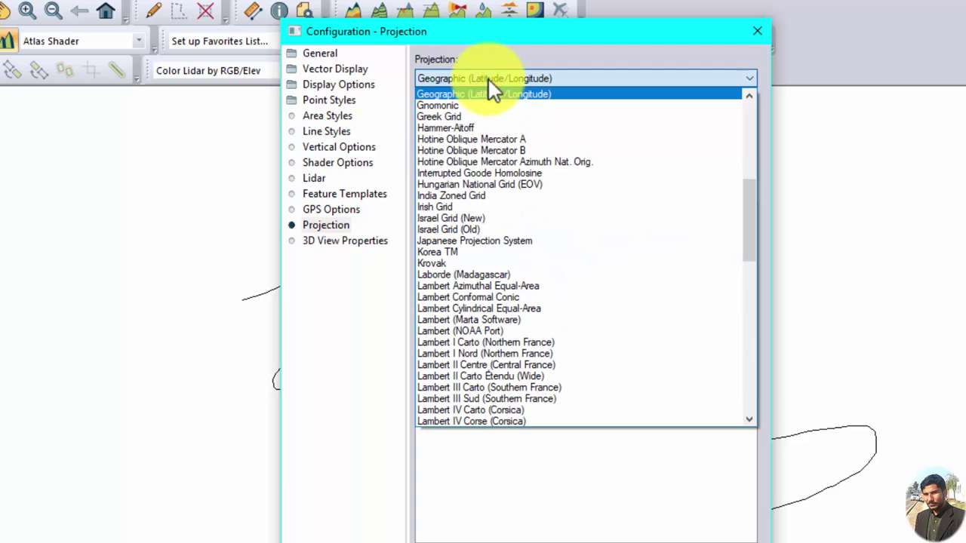
key("u")
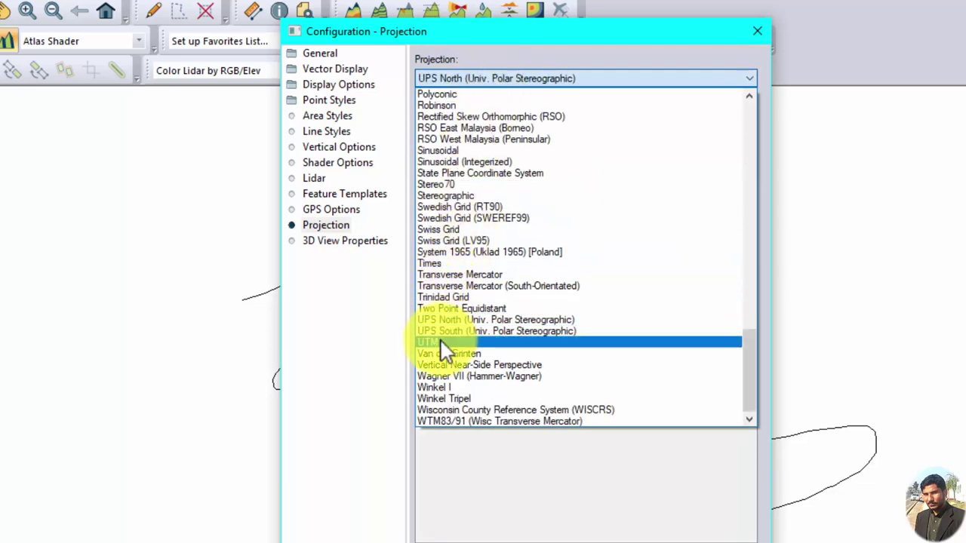
left_click(441, 342)
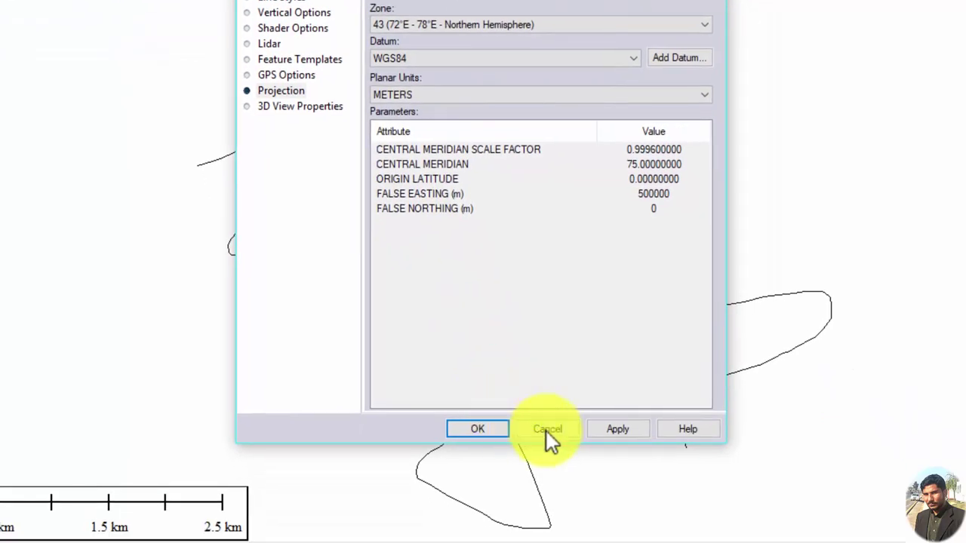
left_click(613, 427)
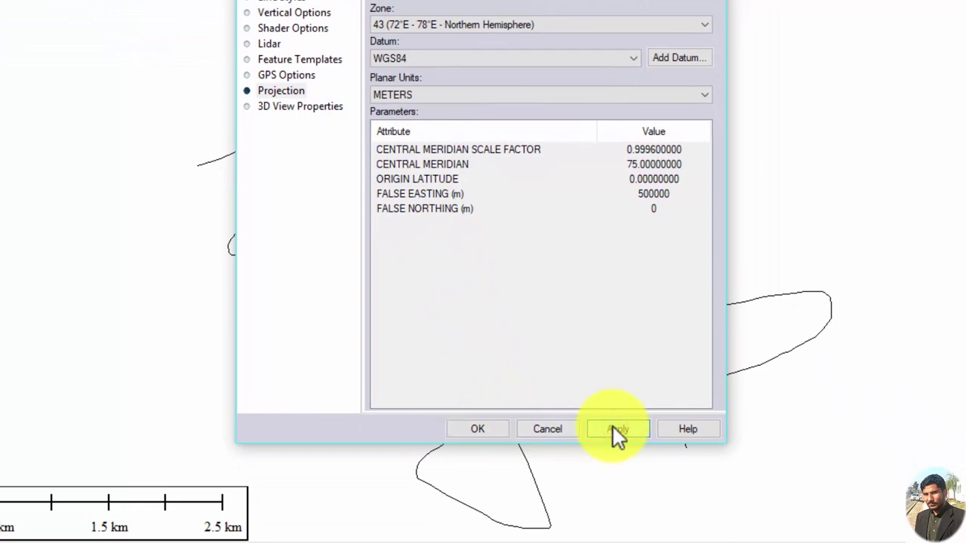
left_click(490, 427)
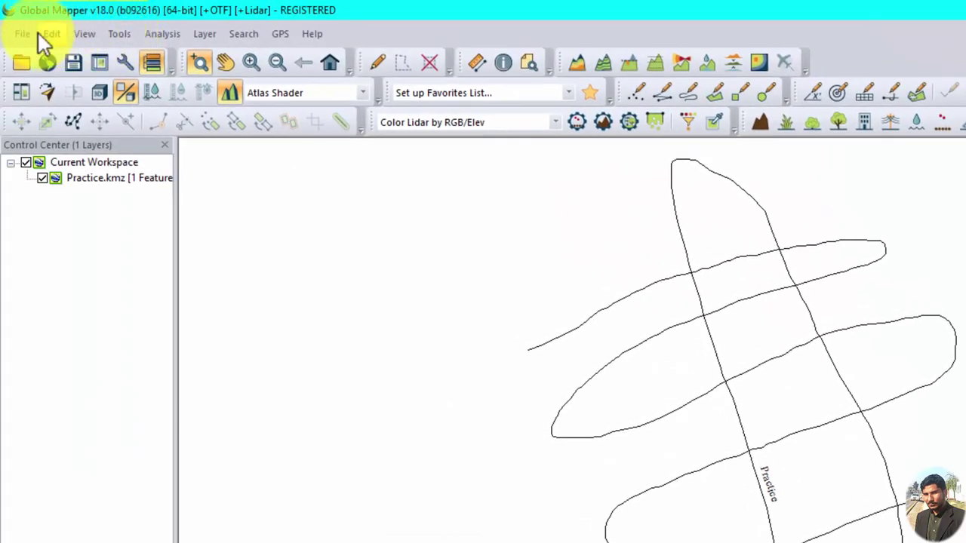
left_click(23, 34)
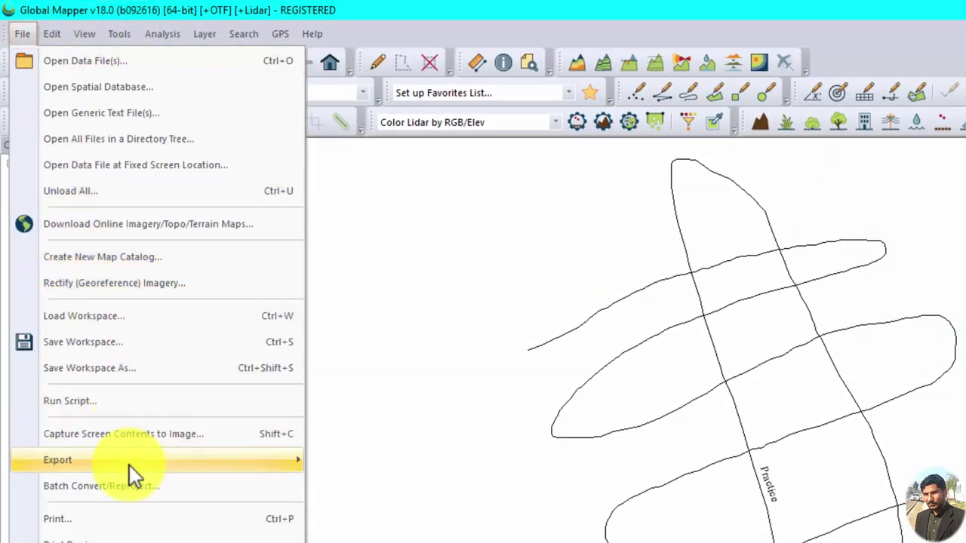
mouse_move(57, 460)
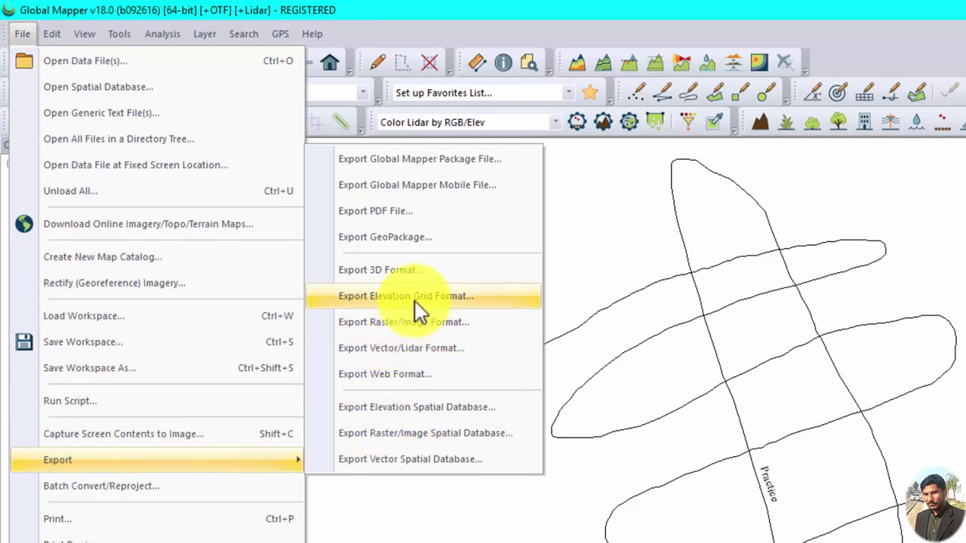
left_click(415, 301)
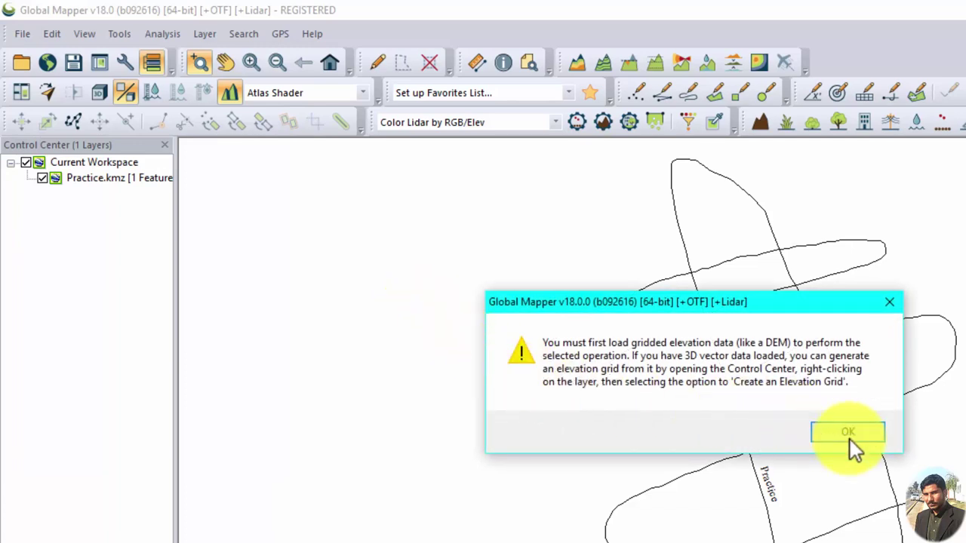
left_click(845, 436)
left_click(24, 34)
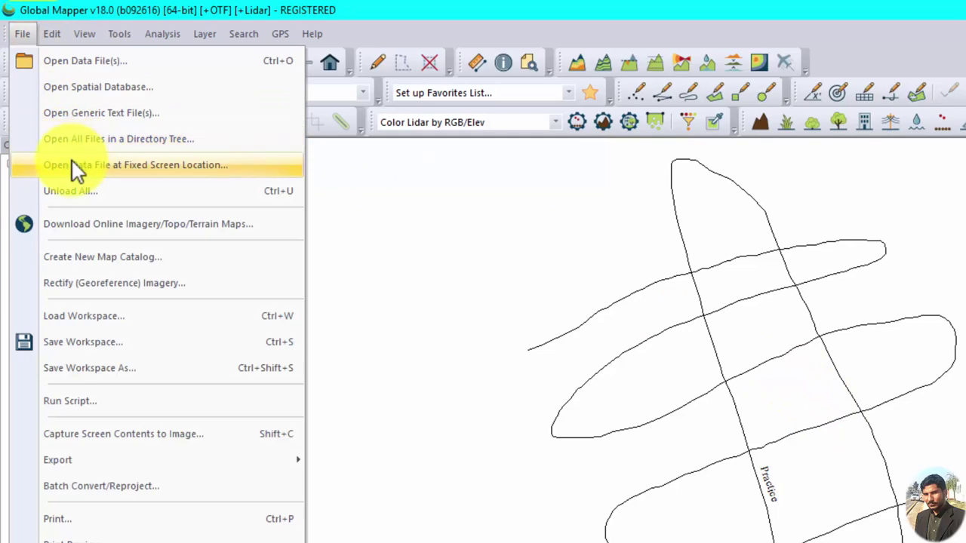
Download ASTER GDEM v2 worldwide elevation data for the current screen bounds
left_click(137, 223)
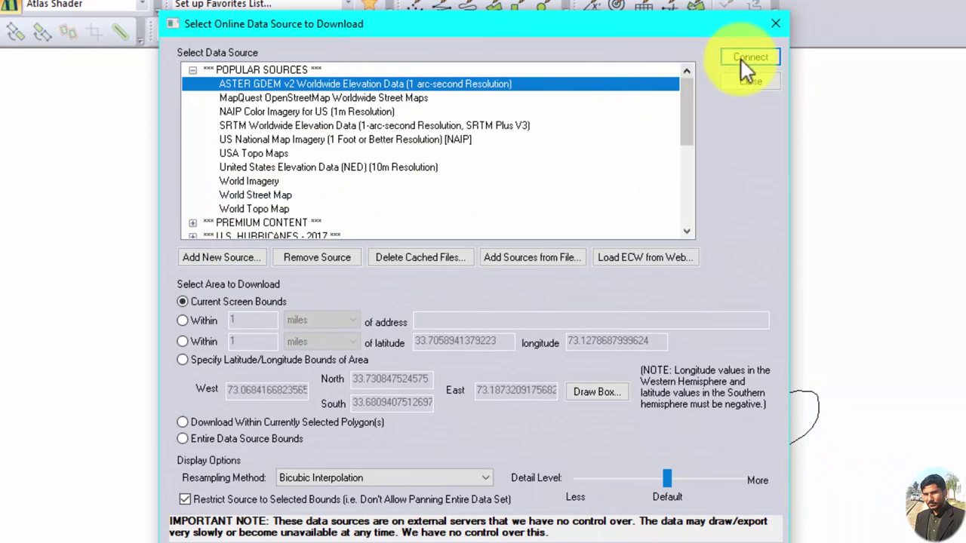
left_click(742, 59)
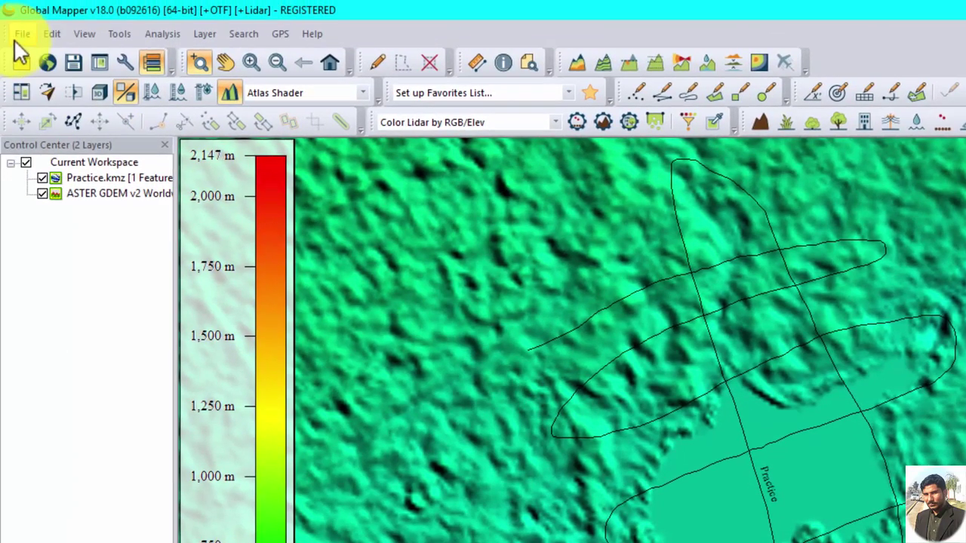
left_click(18, 41)
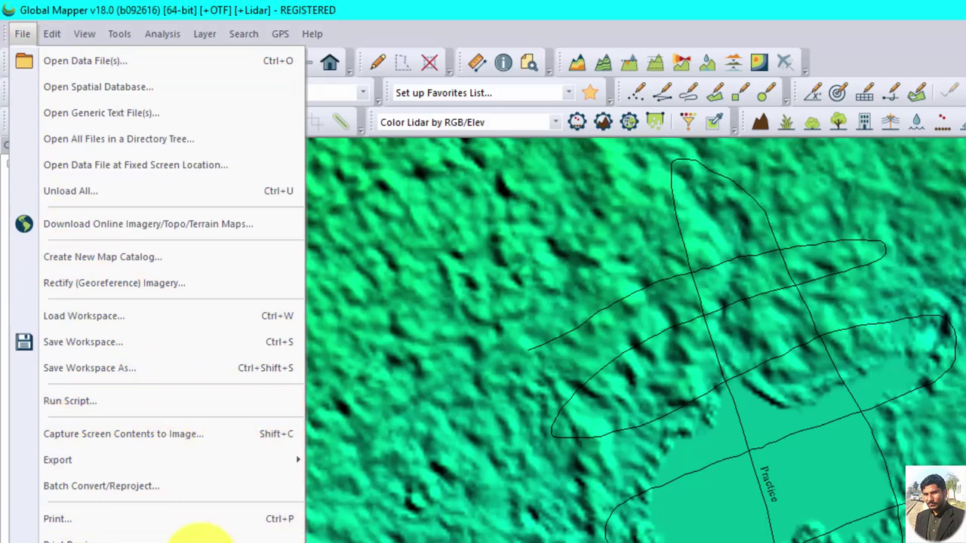
mouse_move(58, 459)
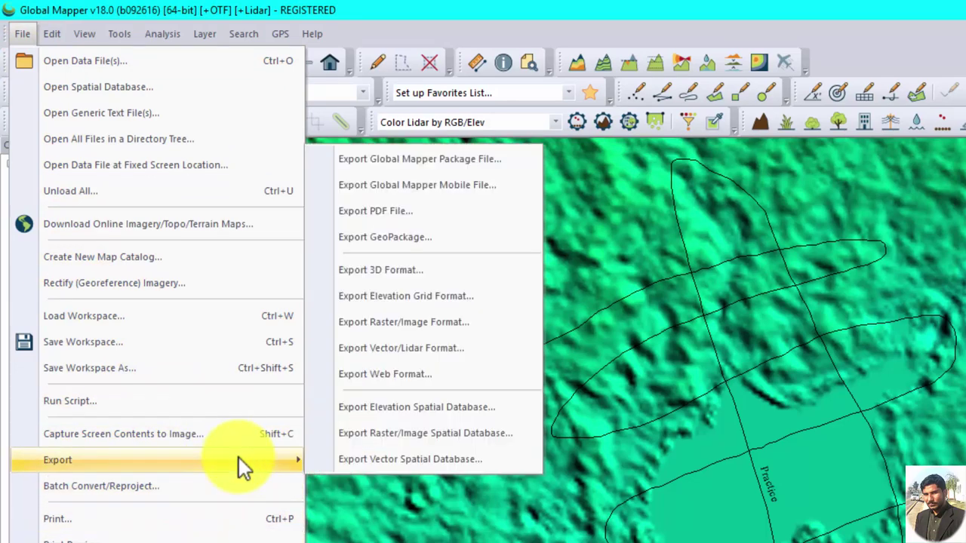
Choose XYZ Grid as the elevation grid export format
left_click(406, 296)
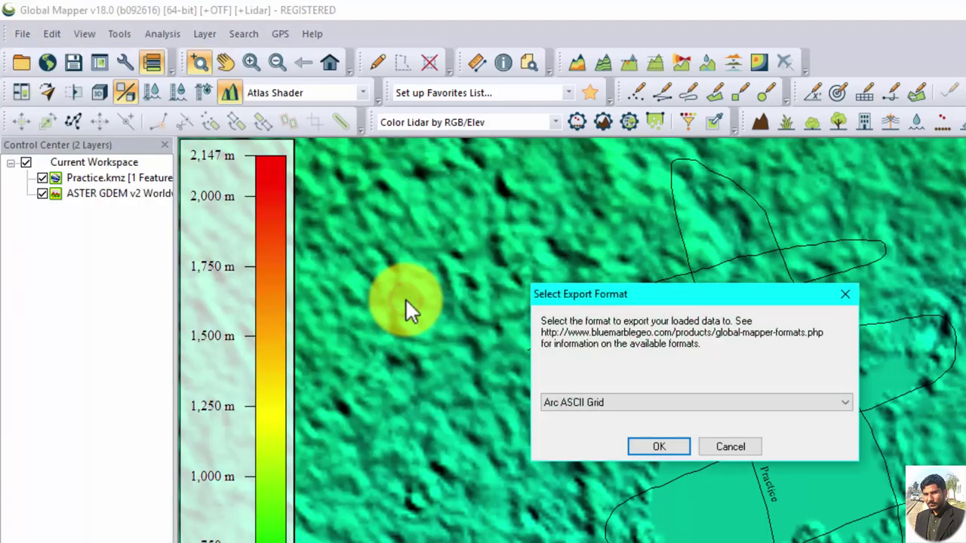
left_click(610, 402)
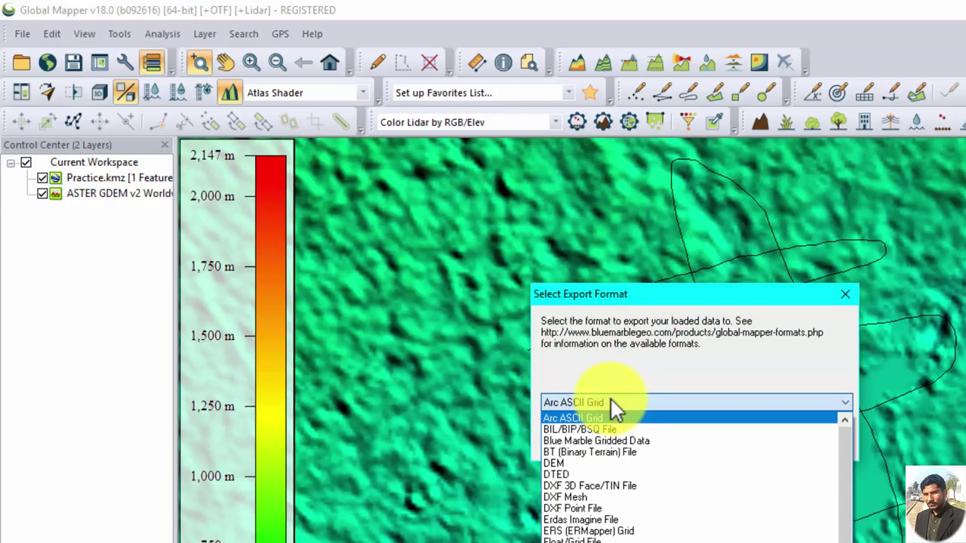
scroll(615, 483, "down", 1)
scroll(615, 483, "down", 4)
scroll(615, 483, "down", 2)
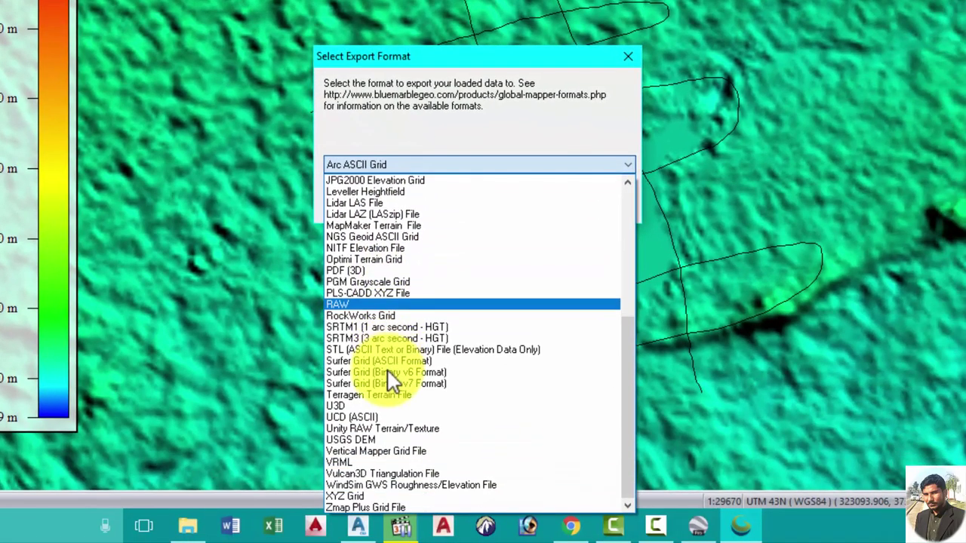
left_click(382, 496)
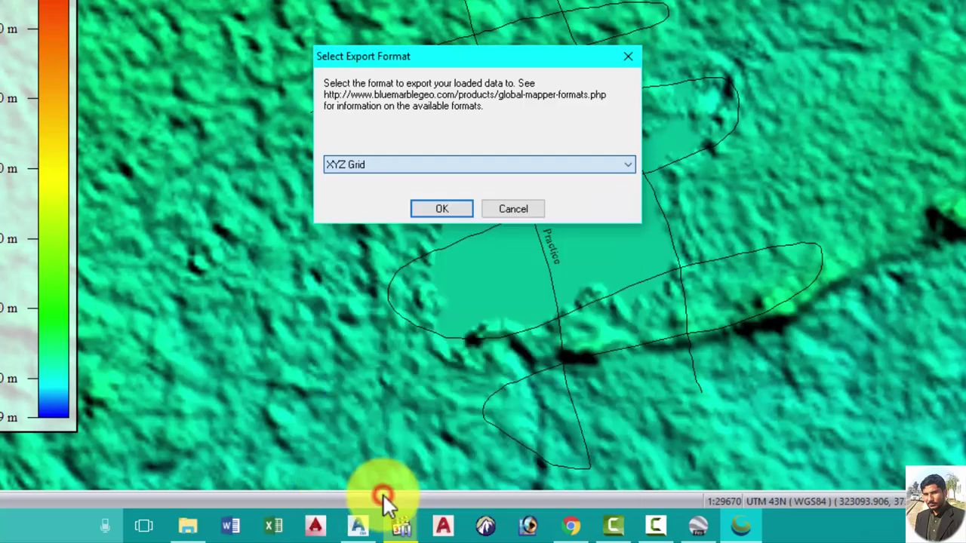
left_click(440, 210)
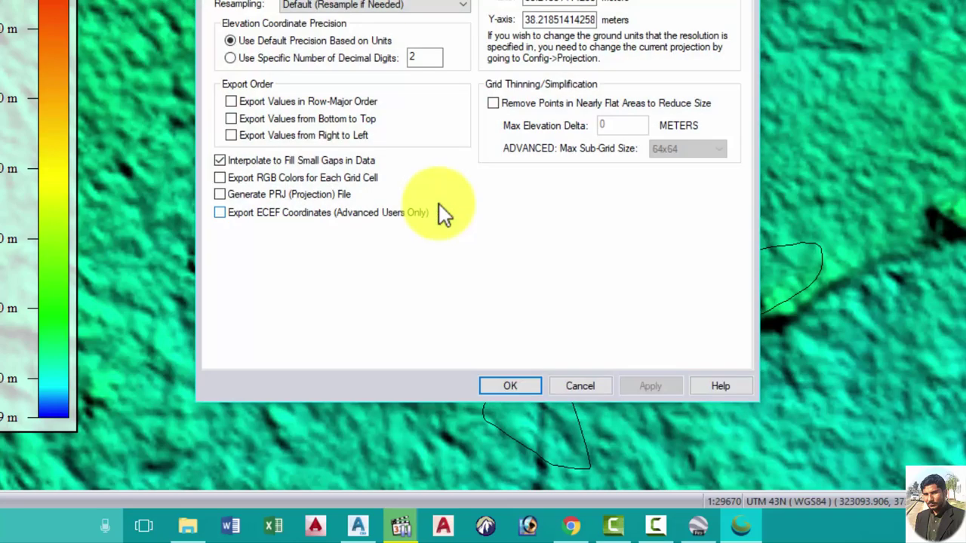
Keep the comma separator and METERS vertical units, then accept the export options
left_click(309, 2)
left_click(312, 15)
left_click(308, 14)
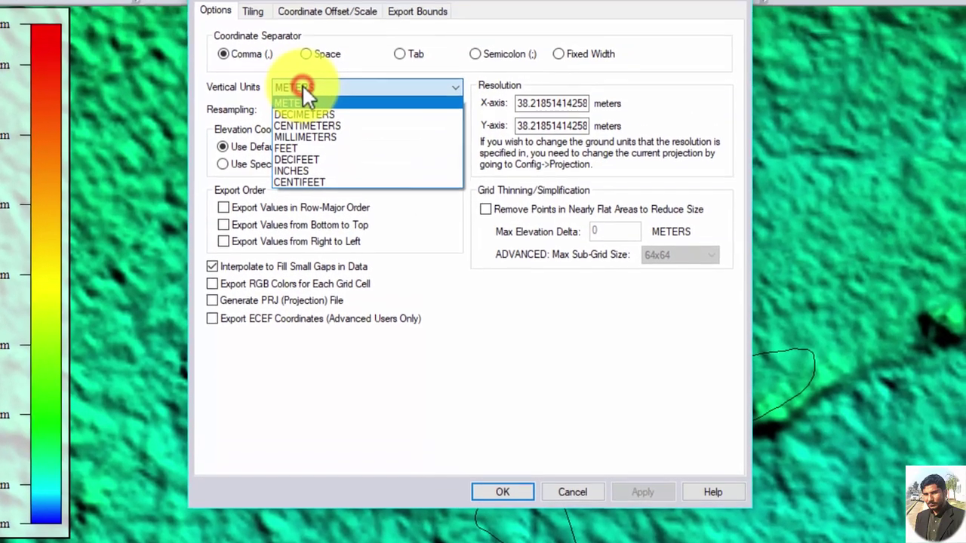
left_click(308, 14)
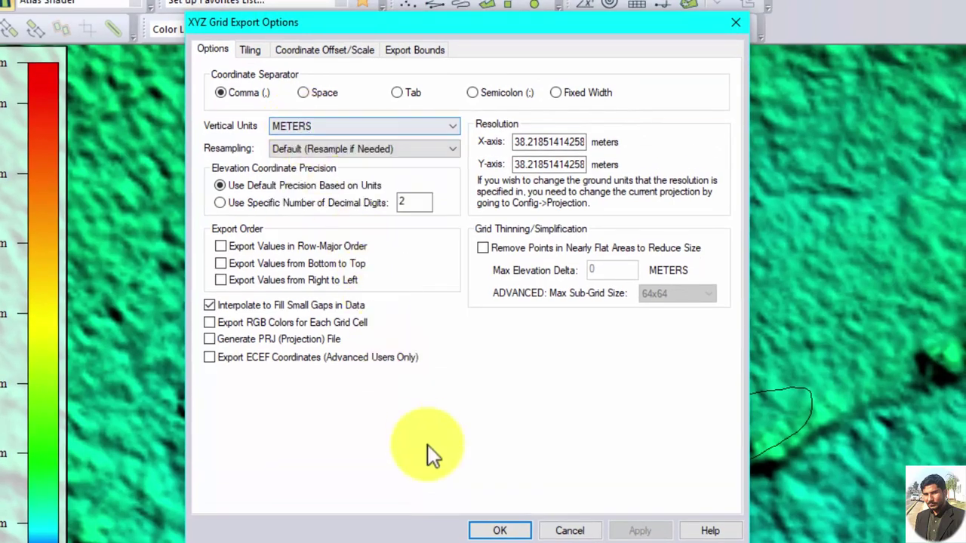
left_click(491, 530)
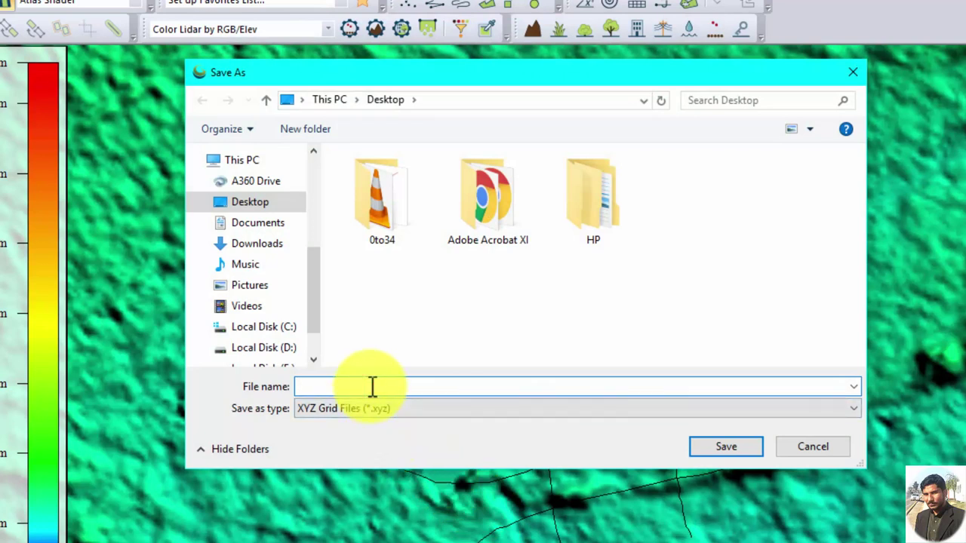
Save the Global Mapper grid to the Desktop as Practice.csv
type("Practice")
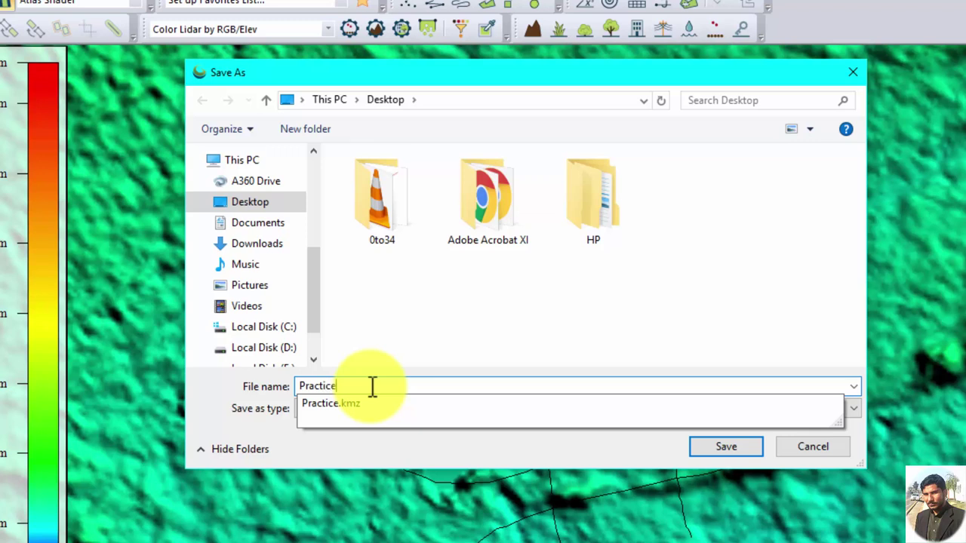
type(".csv")
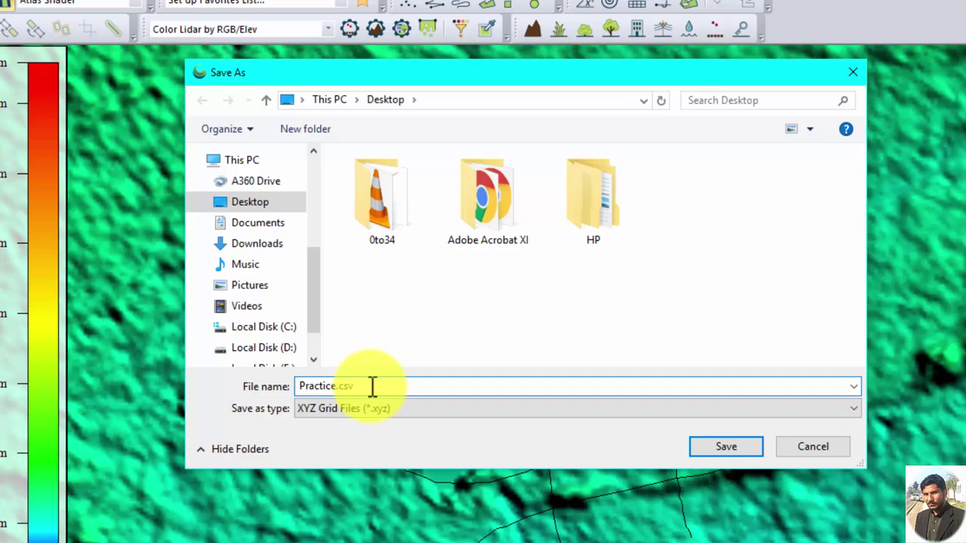
left_click(717, 447)
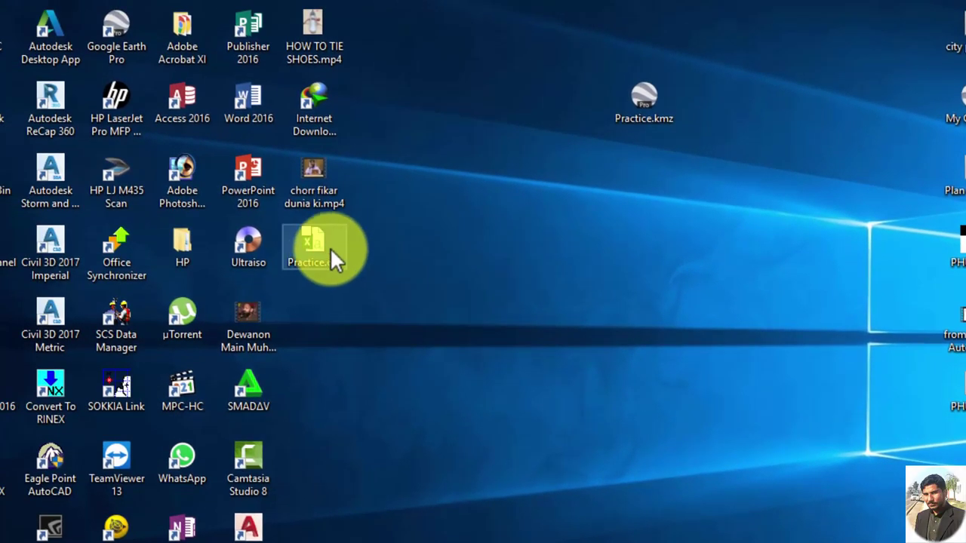
Move Practice.csv beside Practice.kmz on the desktop and open it in Excel
mouse_move(330, 247)
left_mouse_down()
mouse_move(656, 189)
mouse_move(653, 181)
left_mouse_up()
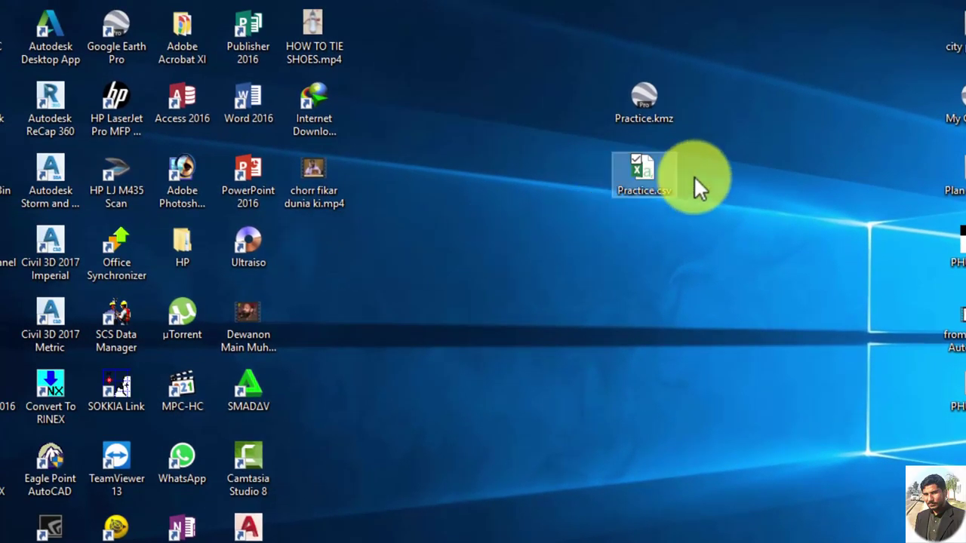
left_click(724, 172)
left_click(642, 189)
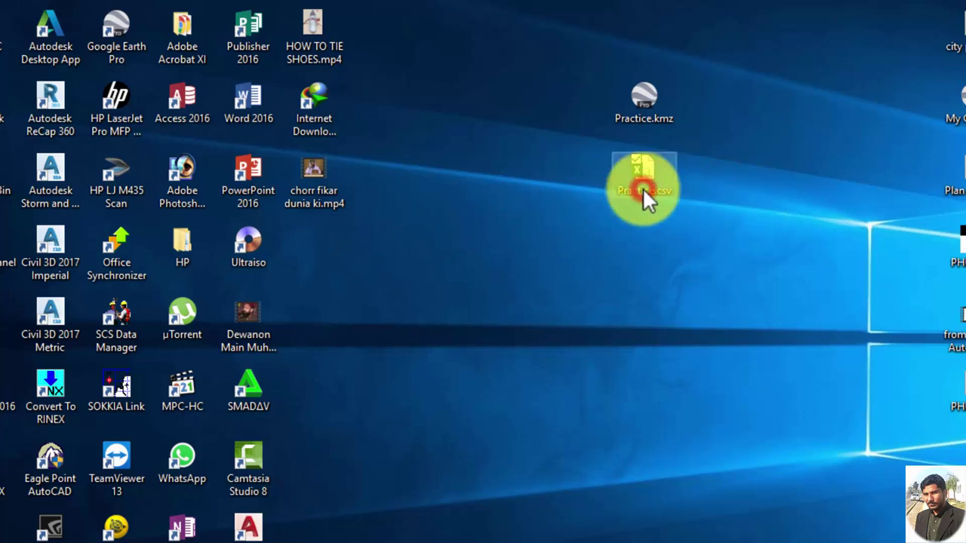
double_click(642, 190)
Insert a blank column A before the easting, northing and elevation columns
left_click(138, 183)
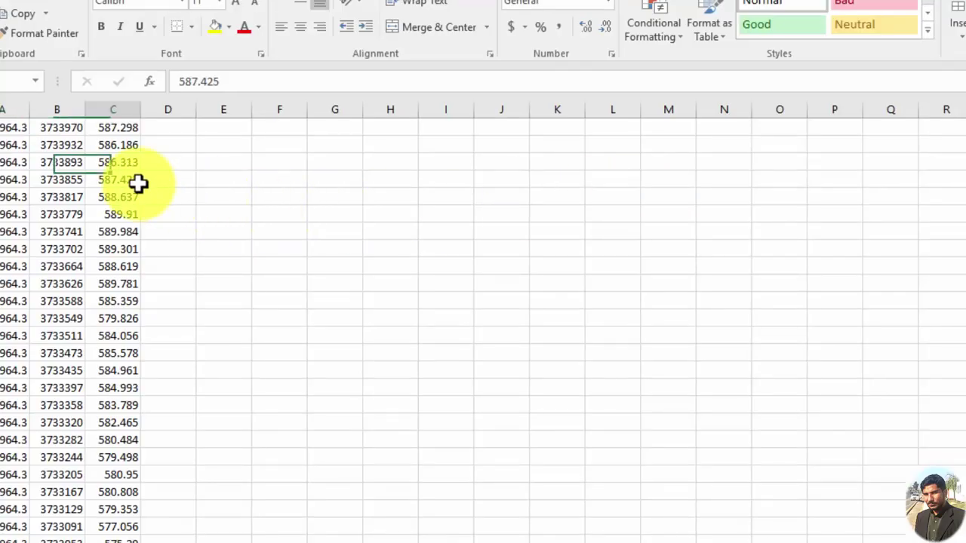
left_click(64, 145)
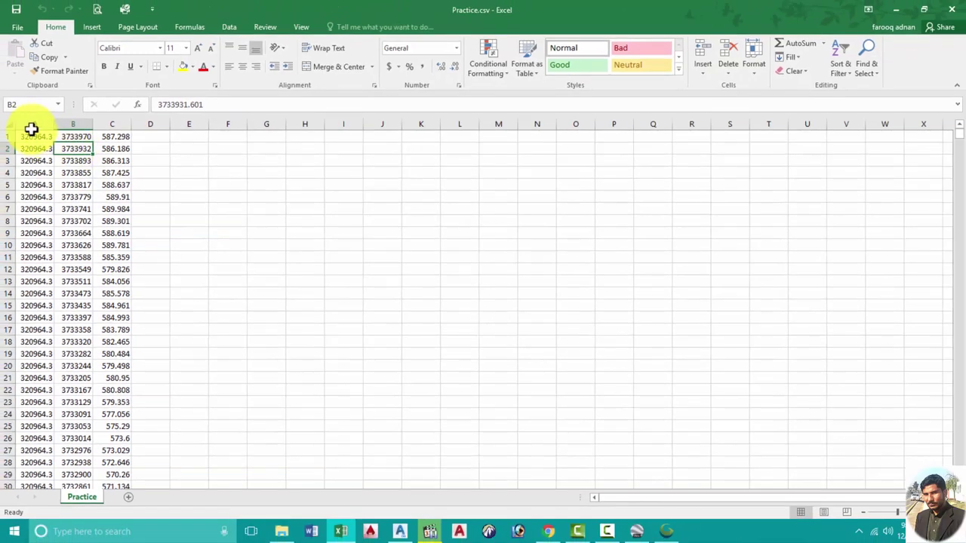
left_click(26, 121)
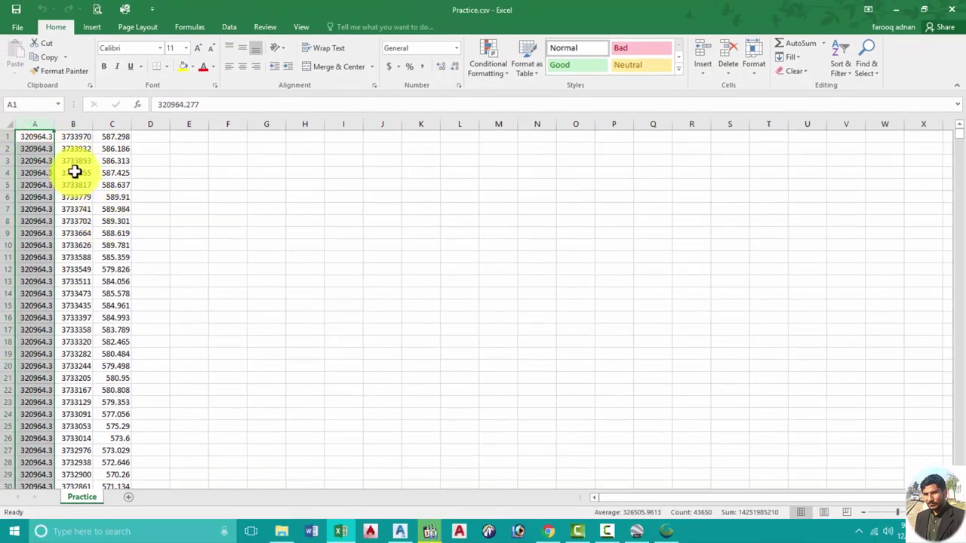
key("ctrl+shift+plus")
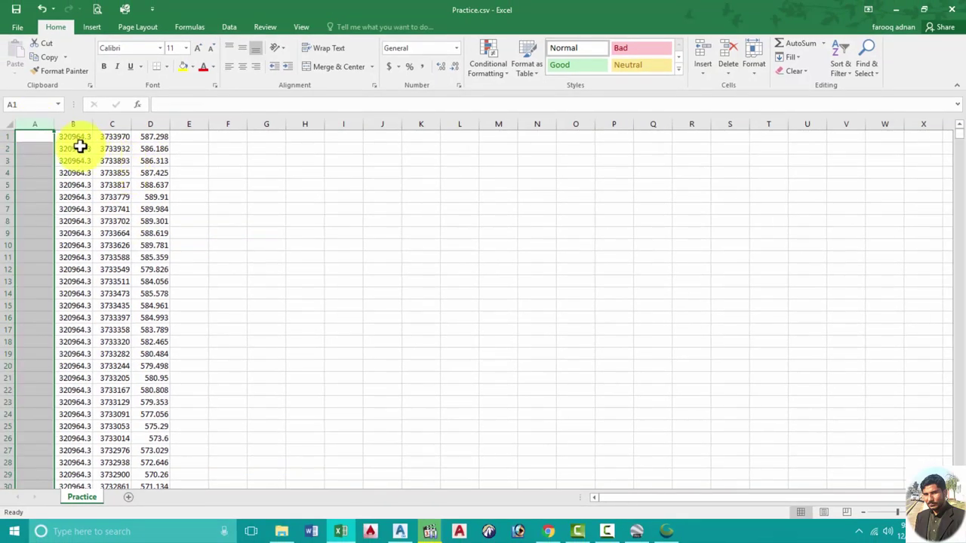
left_click(80, 147)
Delete the extra rows from 18462 to the end of the data
scroll(453, 196, "down", 3)
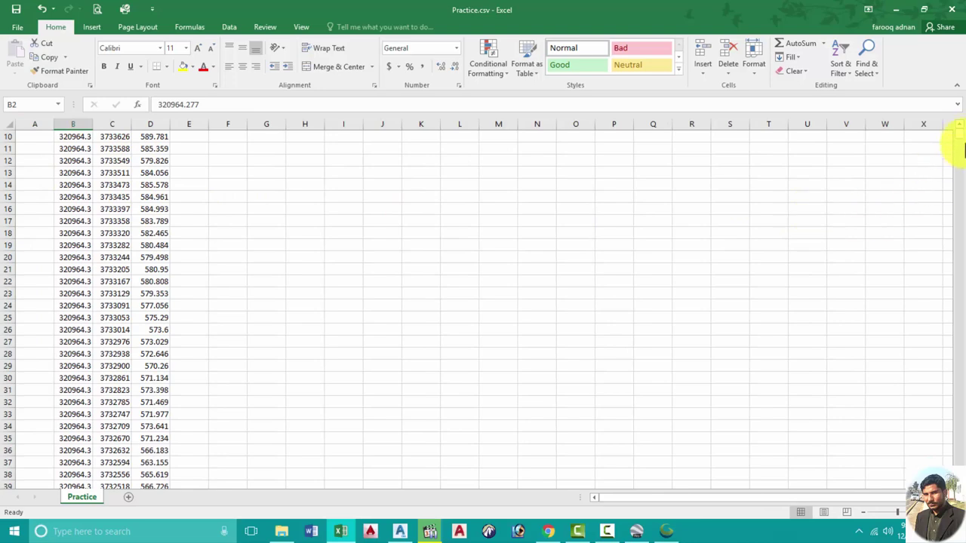
left_click_drag(958, 134, 959, 324)
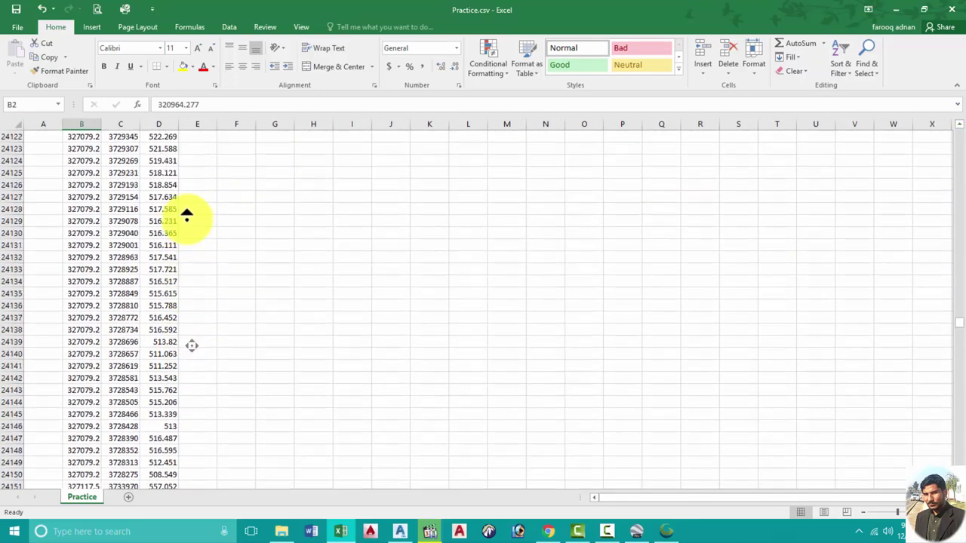
middle_click_drag(191, 346, 186, 204)
left_click(14, 147)
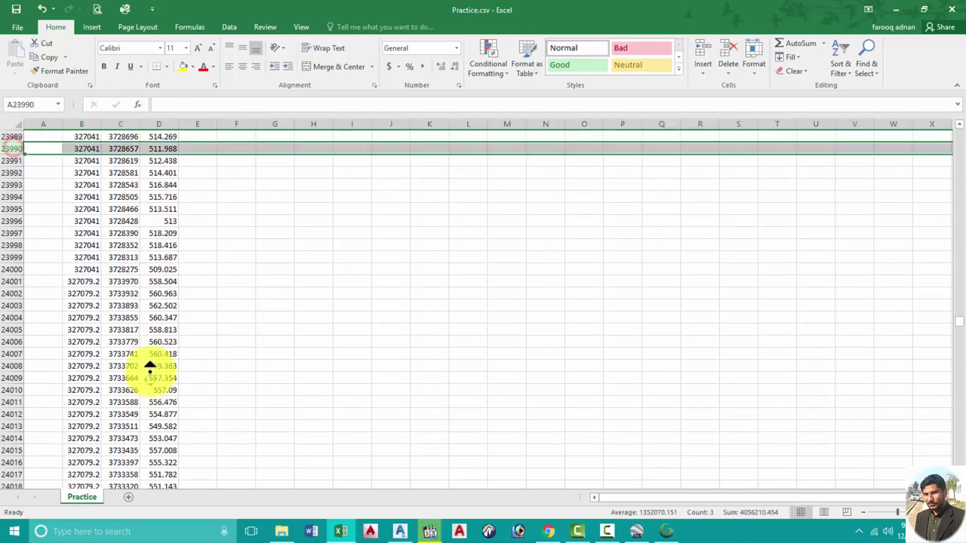
mouse_move(146, 367)
middle_mouse_down()
mouse_move(149, 408)
mouse_move(145, 139)
middle_mouse_up()
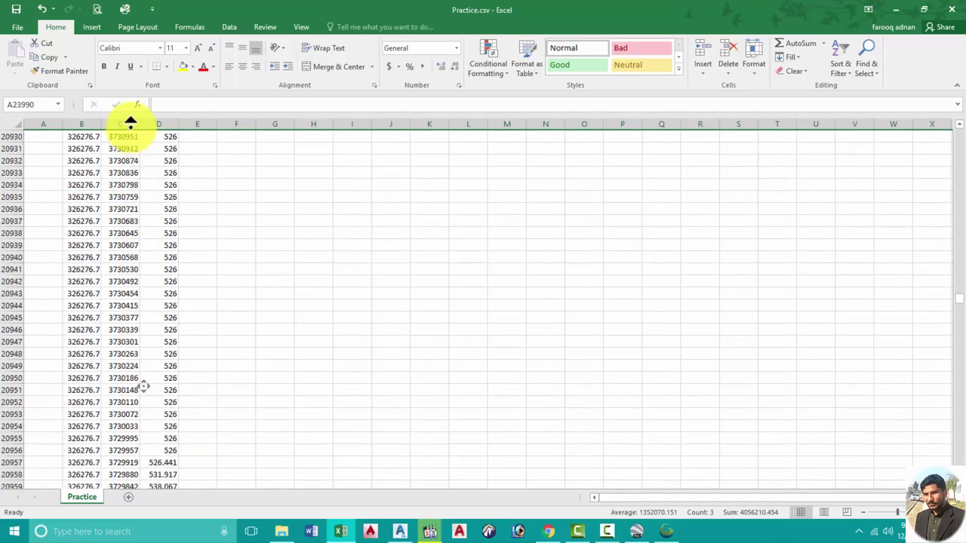
mouse_move(140, 311)
middle_mouse_down()
mouse_move(125, 332)
mouse_move(103, 194)
middle_mouse_up()
left_click(16, 149)
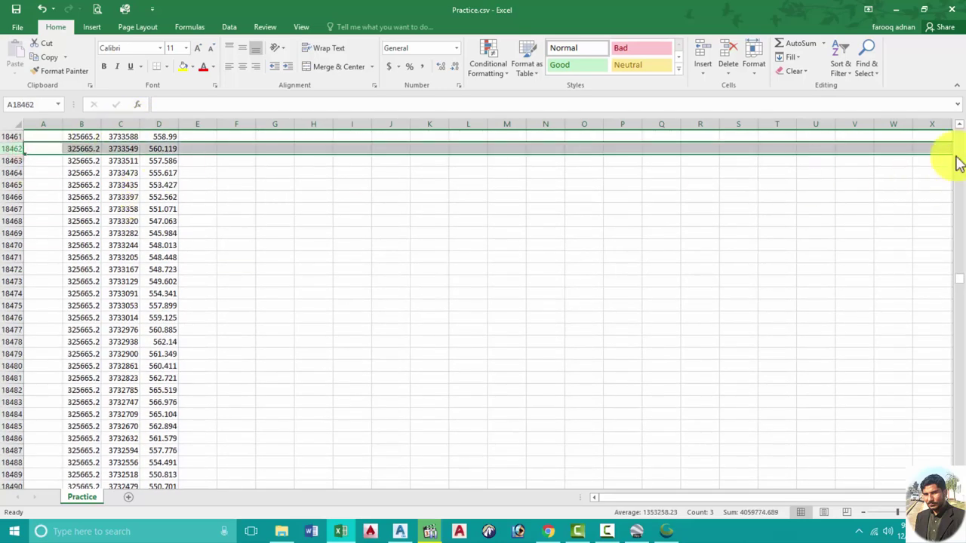
left_click_drag(962, 281, 164, 445)
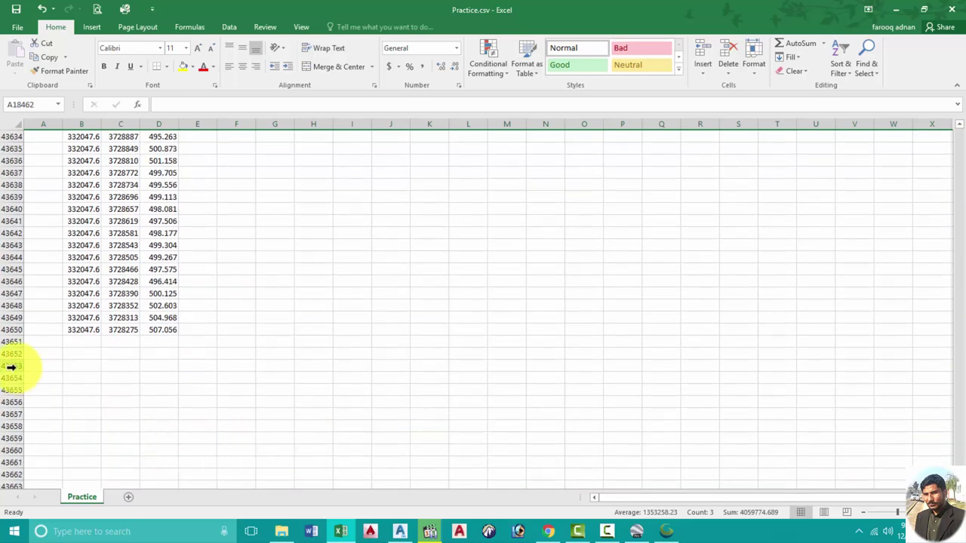
left_click(11, 366, "shift")
key("ctrl+minus")
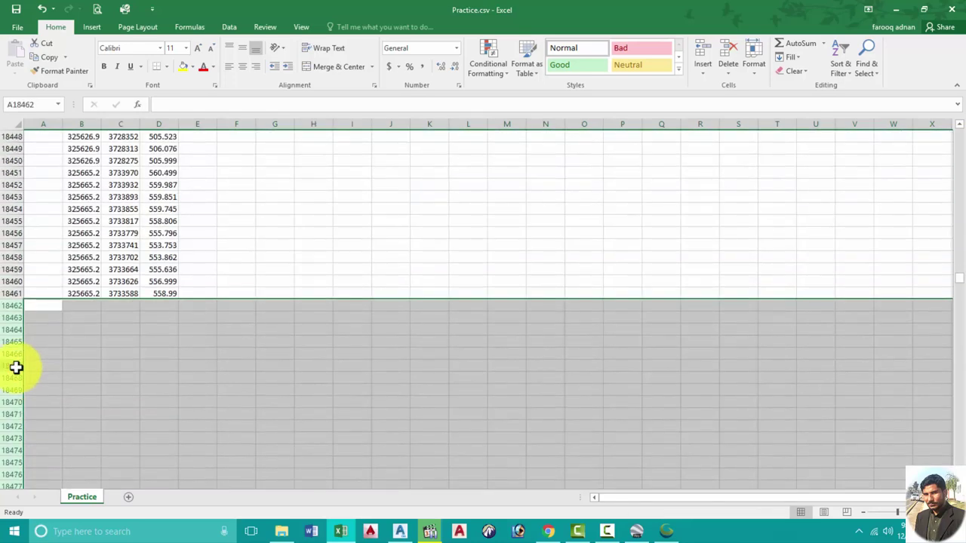
left_click(90, 270)
Scroll back up to row 1 of the Practice sheet
scroll(102, 320, "up", 3)
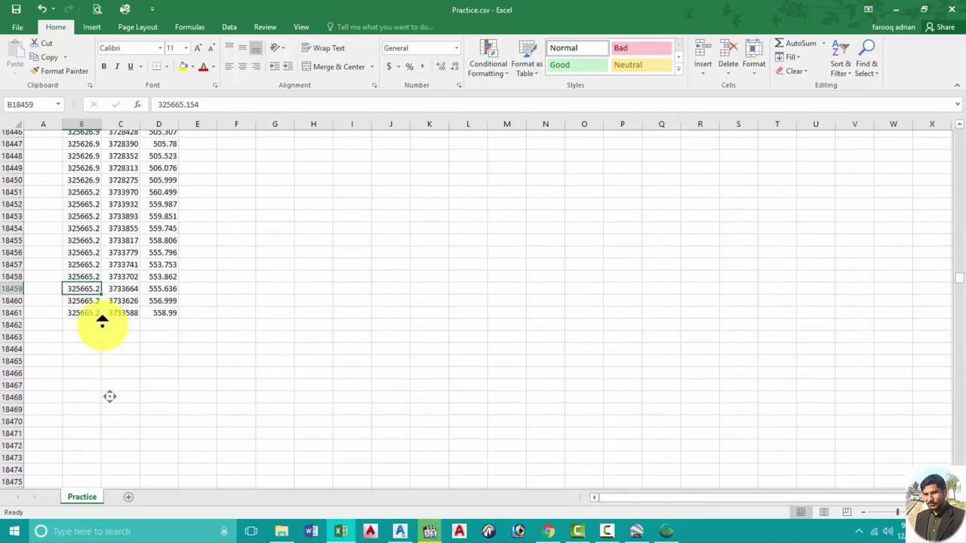
scroll(102, 321, "up", 15)
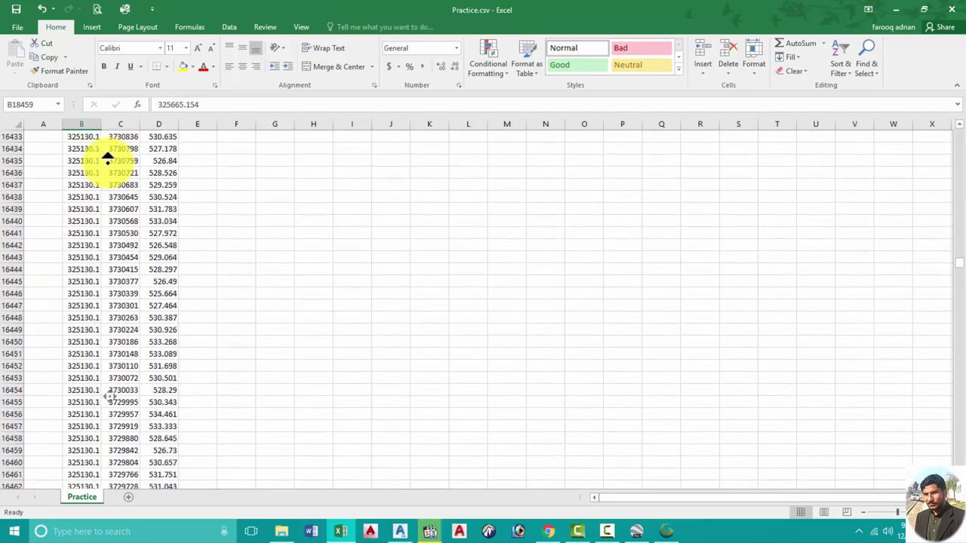
scroll(104, 129, "up", 20)
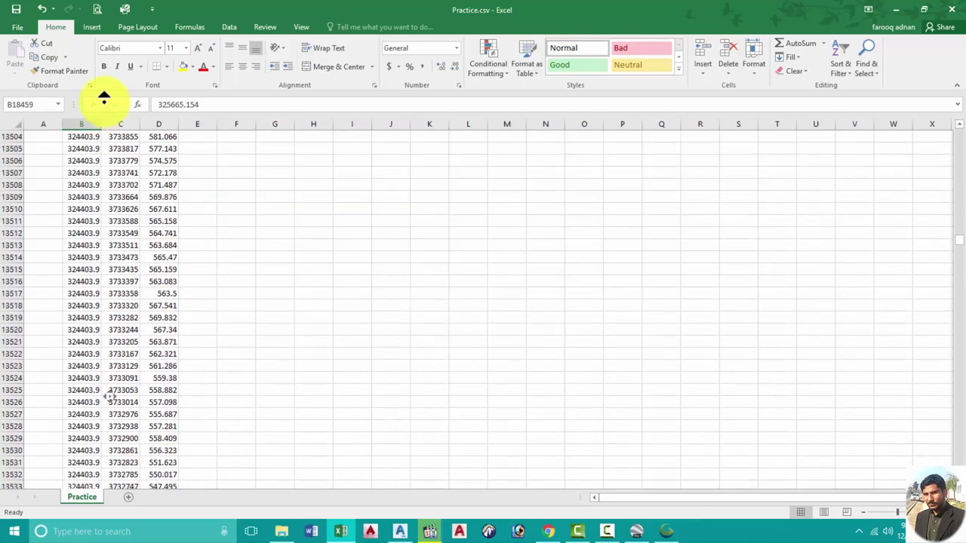
scroll(104, 98, "up", 20)
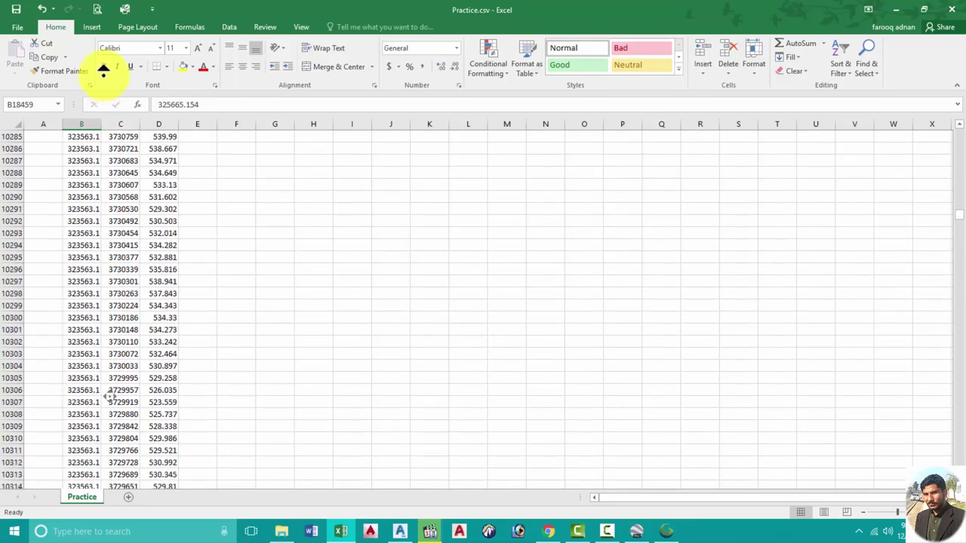
scroll(103, 68, "up", 20)
scroll(99, 60, "up", 20)
scroll(99, 51, "up", 20)
scroll(100, 50, "up", 20)
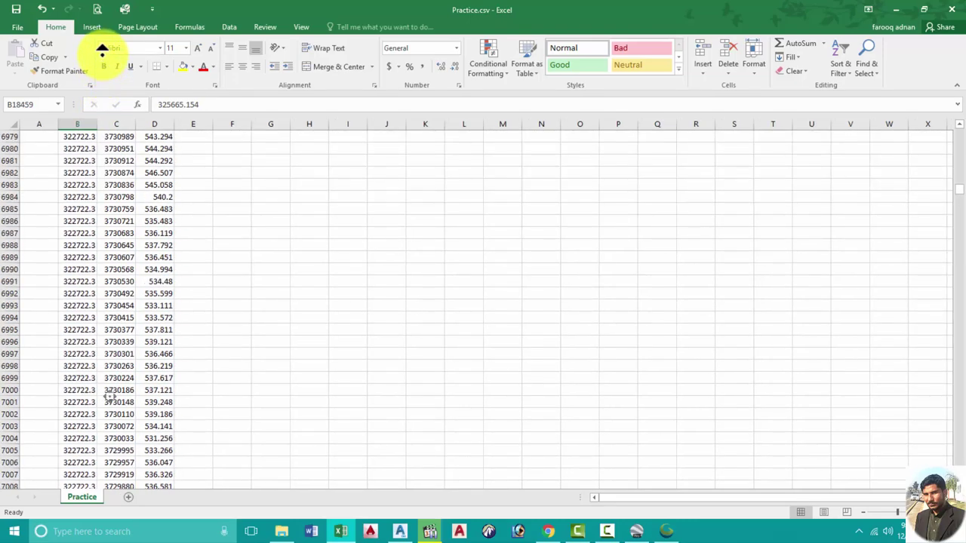
scroll(102, 50, "up", 20)
scroll(102, 50, "up", 20)
scroll(102, 50, "up", 20)
scroll(102, 49, "up", 20)
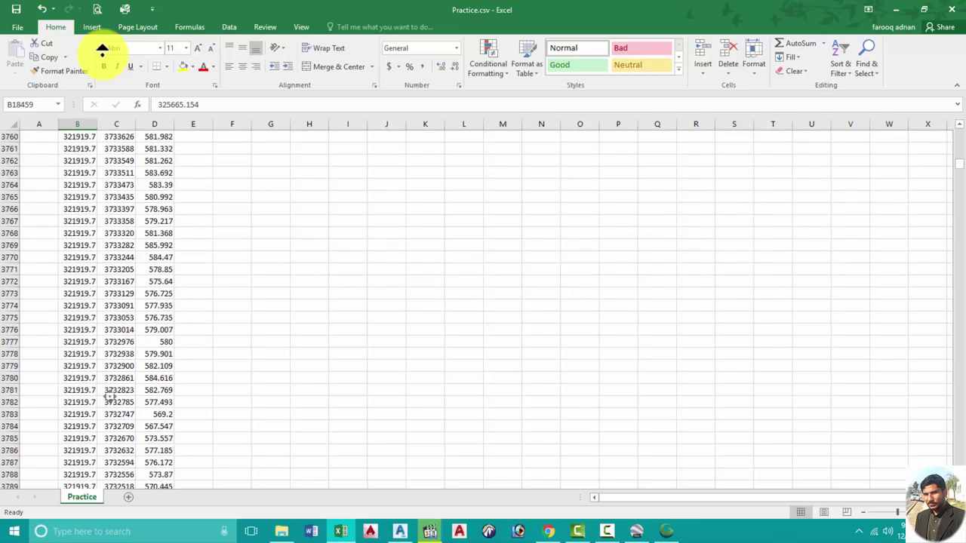
scroll(102, 49, "up", 20)
scroll(102, 50, "up", 20)
scroll(102, 50, "up", 20)
scroll(102, 50, "up", 20)
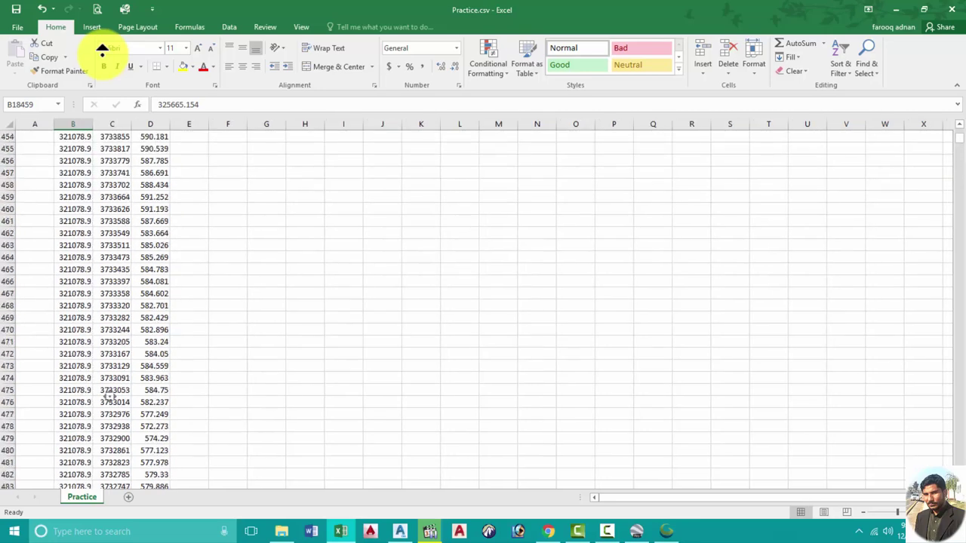
scroll(102, 50, "up", 20)
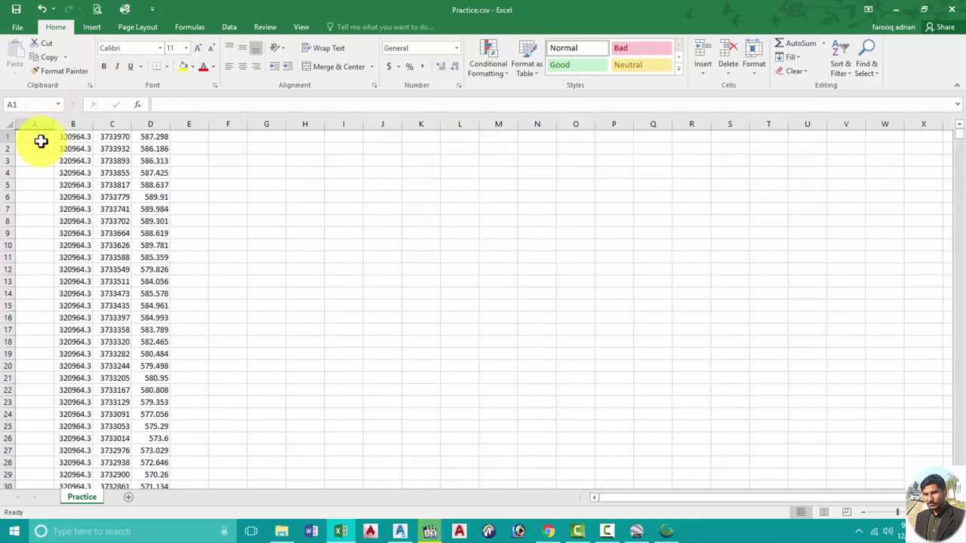
Enter a =ROW() formula in A1 and fill it down to the last point
type("1")
key("Return")
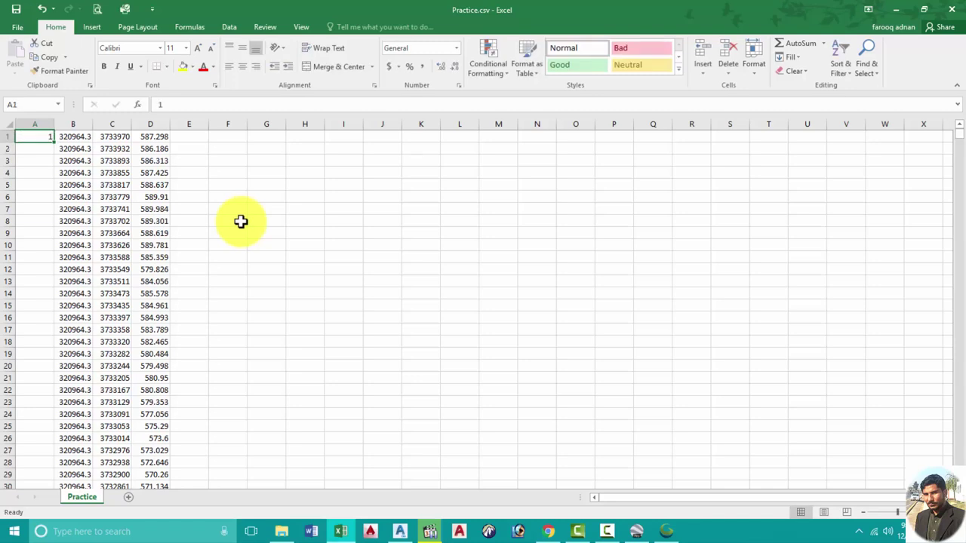
type("+row")
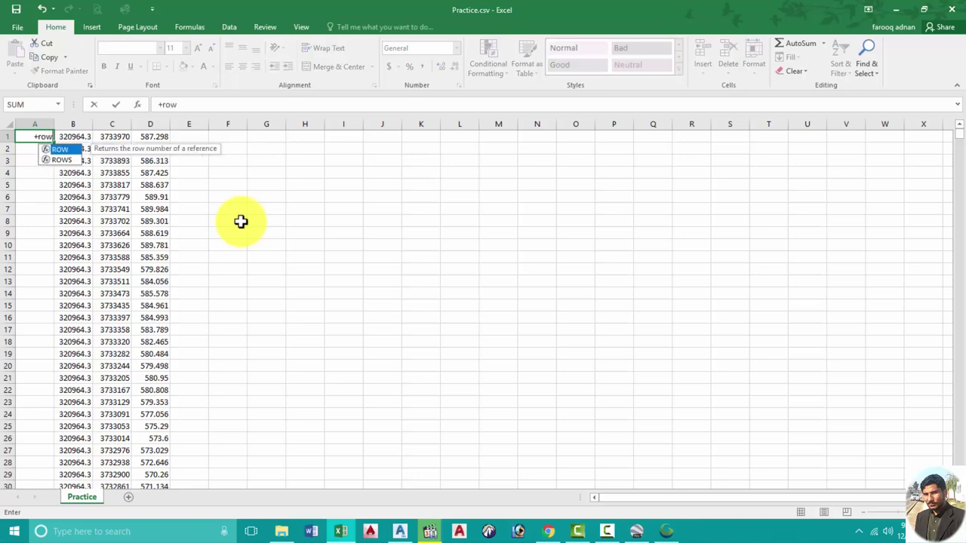
key("Tab")
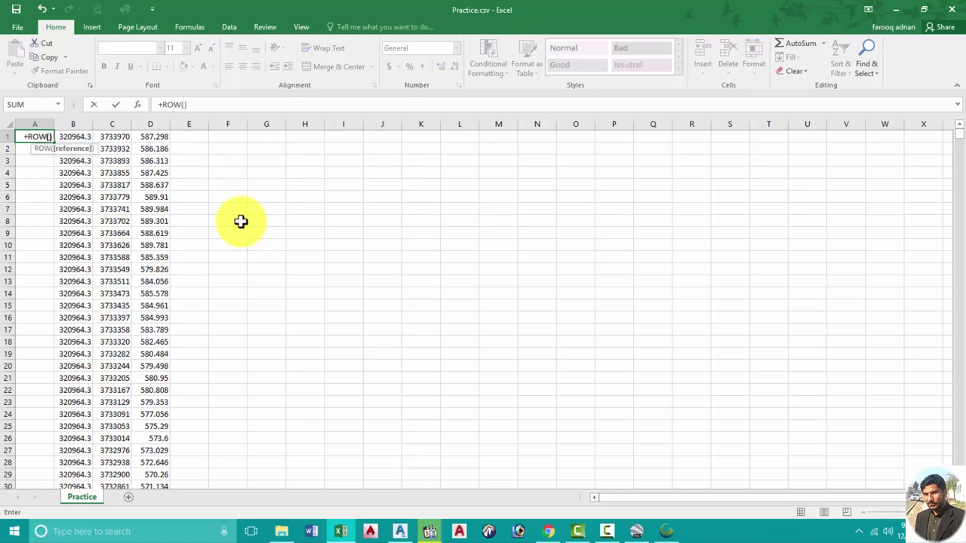
key("Return")
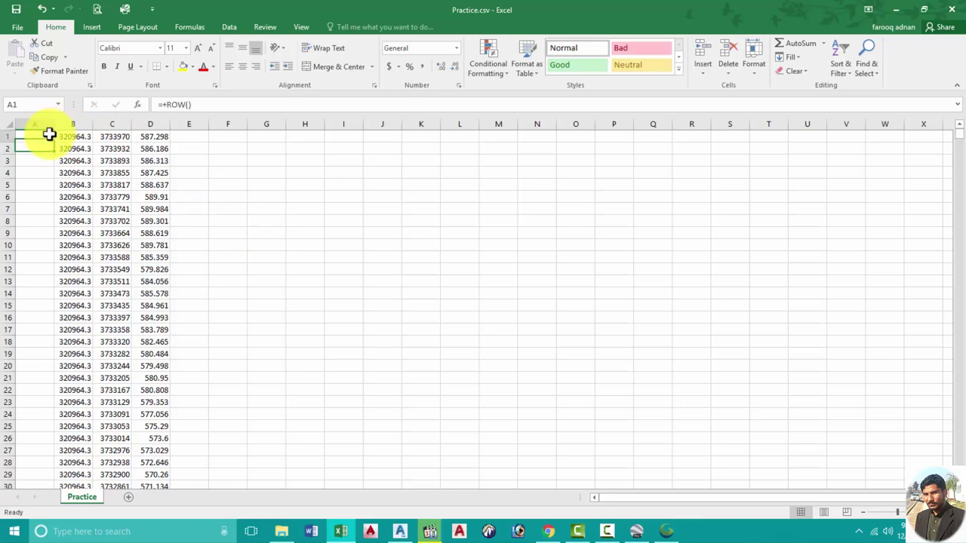
double_click(52, 141)
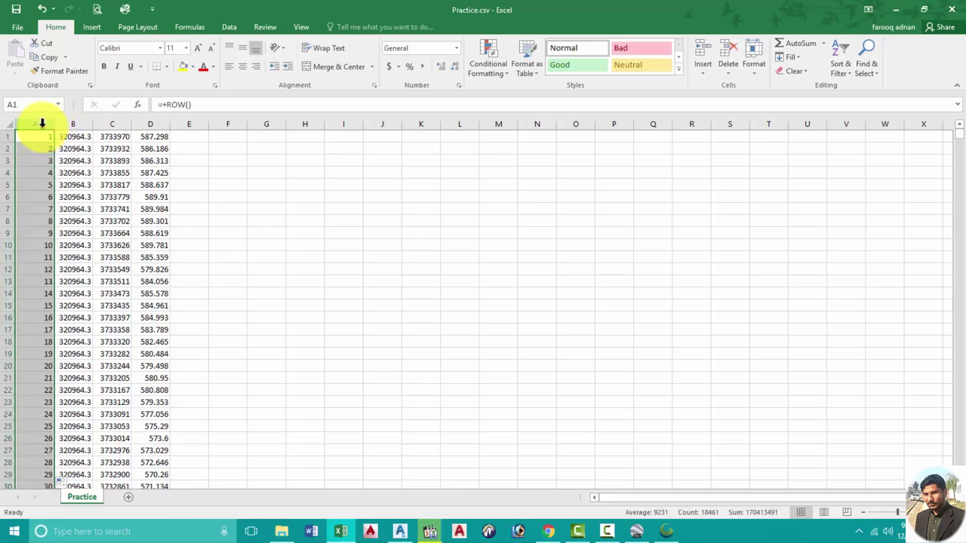
Replace column A's formulas with their values using Paste Special Values
key("ctrl+c")
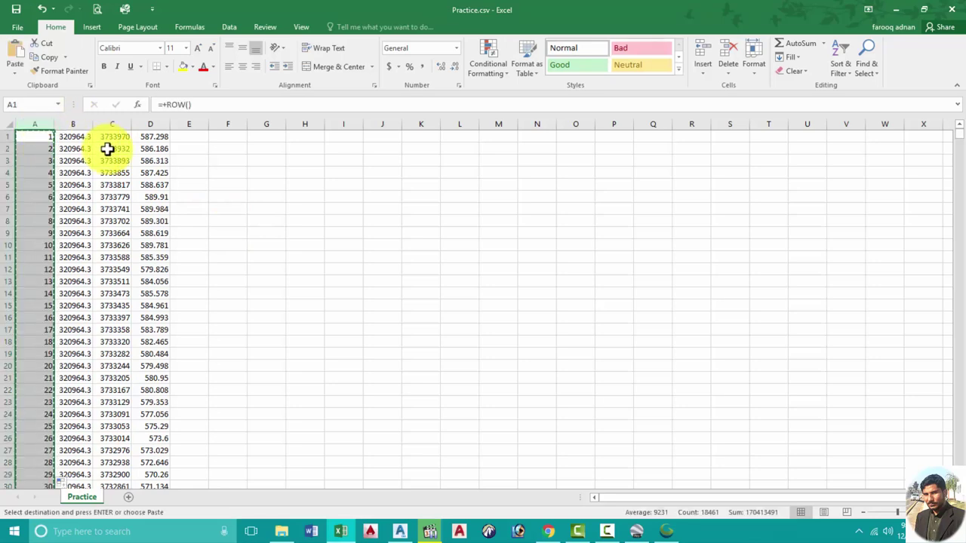
key("alt")
key("h")
key("v")
key("v")
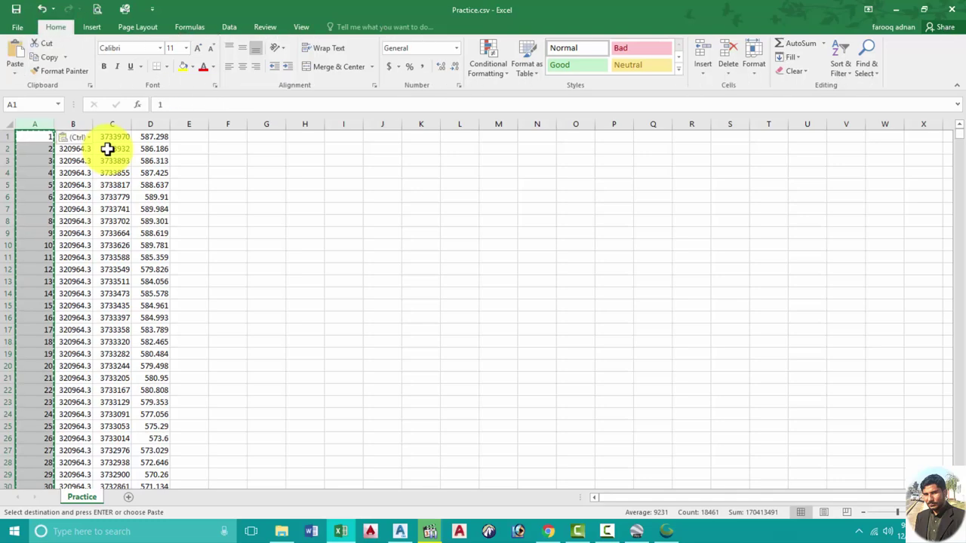
key("Escape")
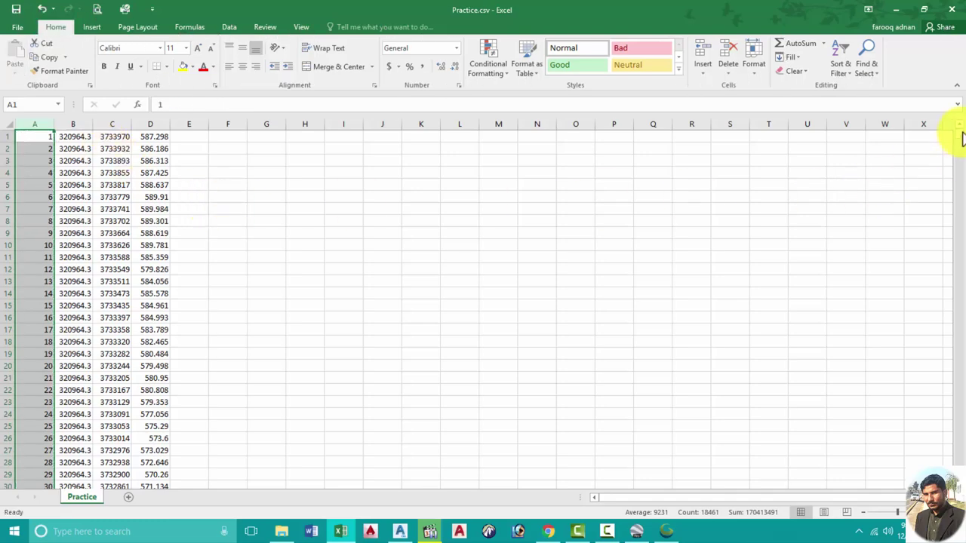
mouse_move(962, 143)
left_mouse_down()
mouse_move(954, 317)
mouse_move(963, 285)
left_mouse_up()
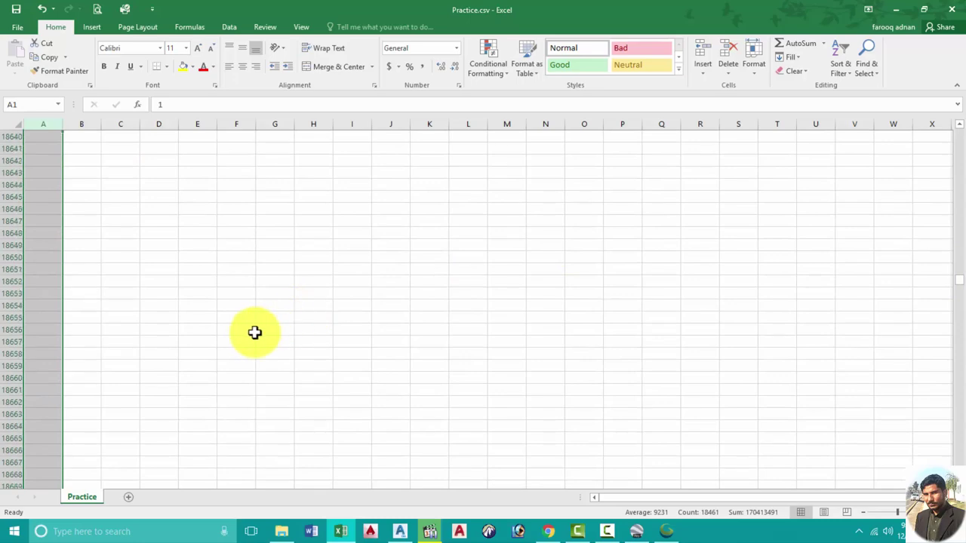
middle_click(233, 366)
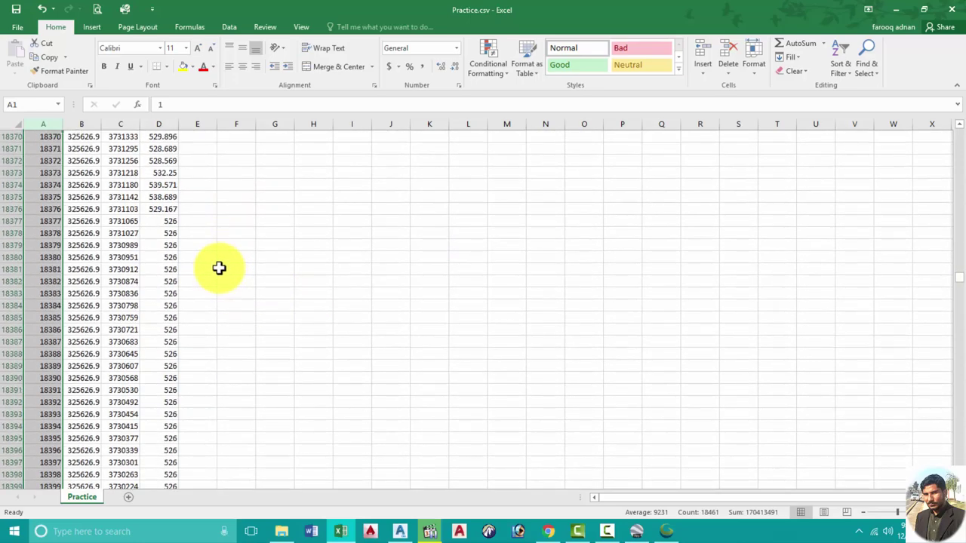
middle_click(219, 270)
scroll(219, 271, "down", 6)
scroll(219, 275, "down", 6)
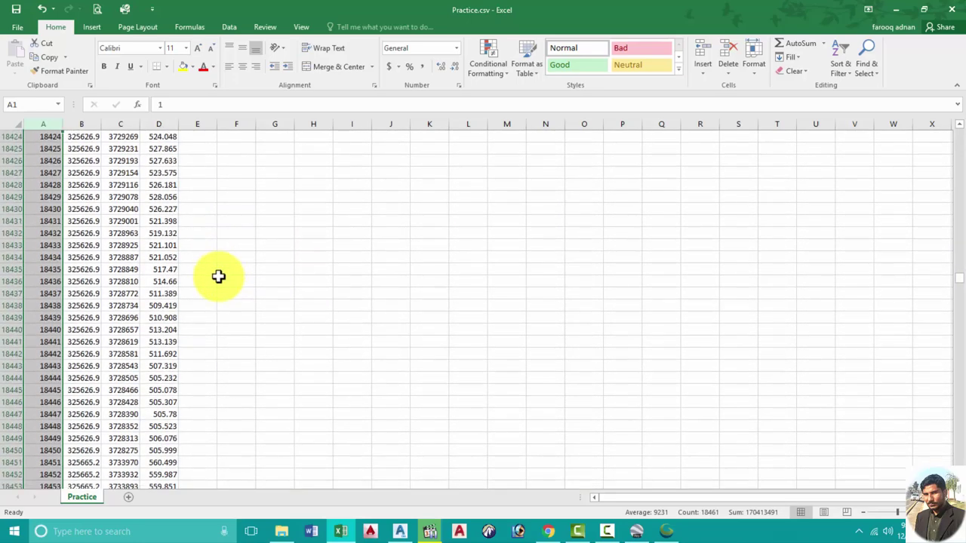
scroll(219, 277, "down", 6)
scroll(219, 279, "down", 5)
scroll(219, 279, "up", 2)
left_click_drag(45, 258, 162, 258)
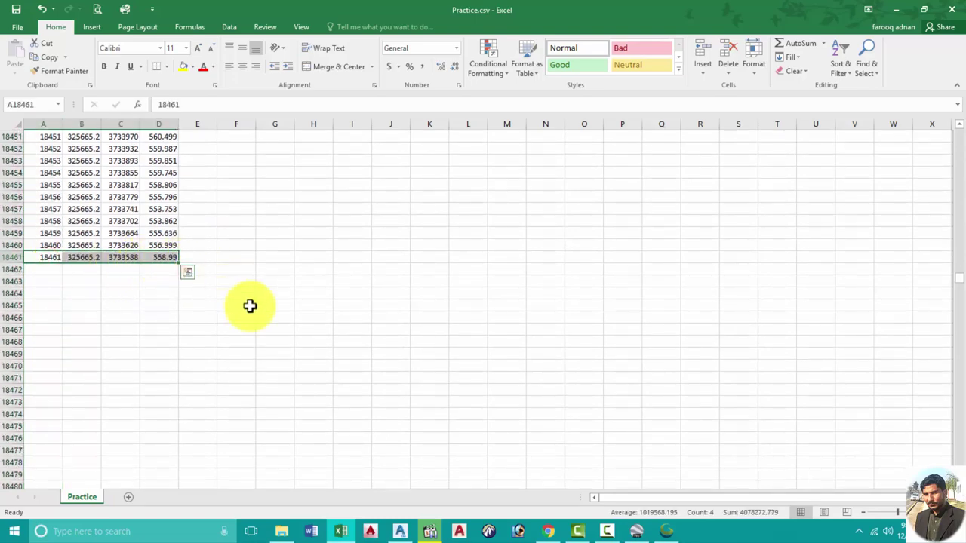
left_click_drag(962, 281, 962, 135)
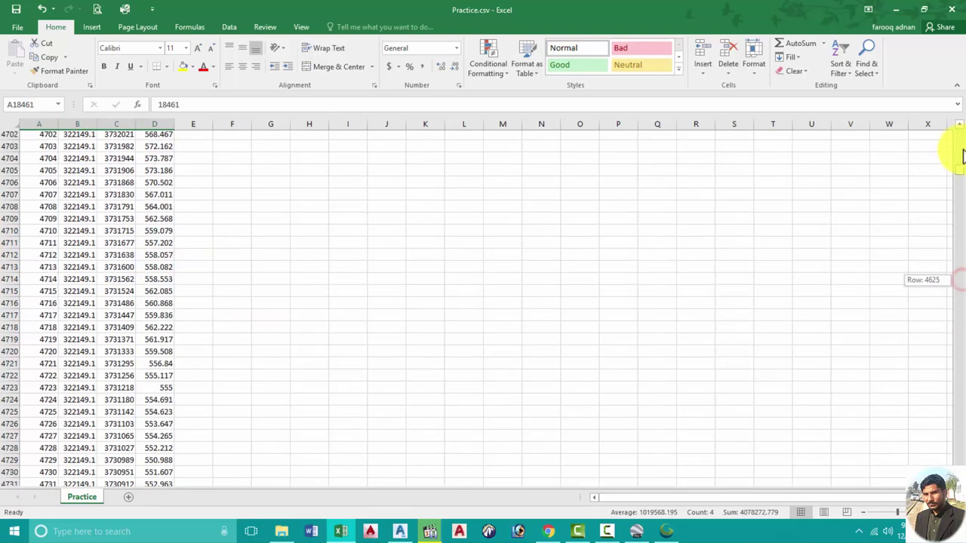
left_click(102, 158)
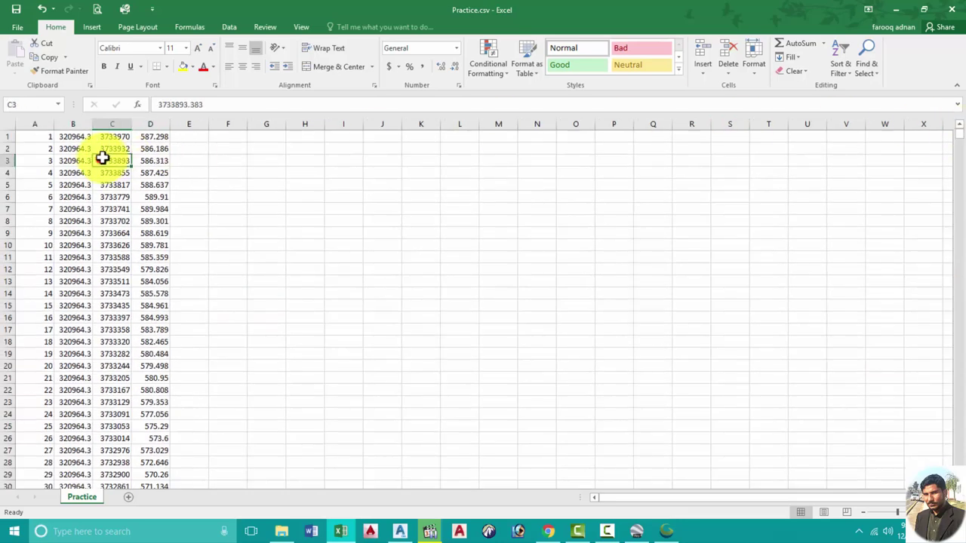
Enter 'TOPO data' in cell E1
left_click(194, 135)
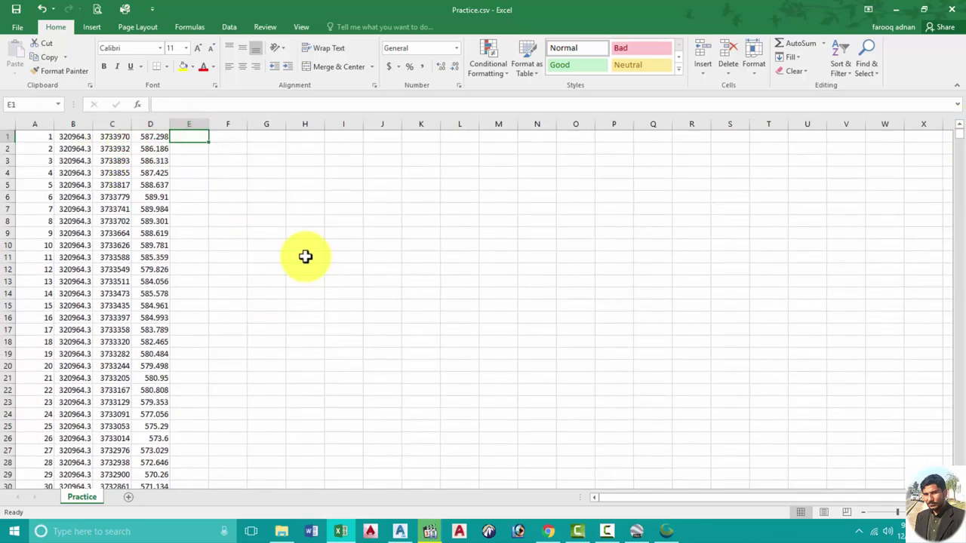
type("TOPO data")
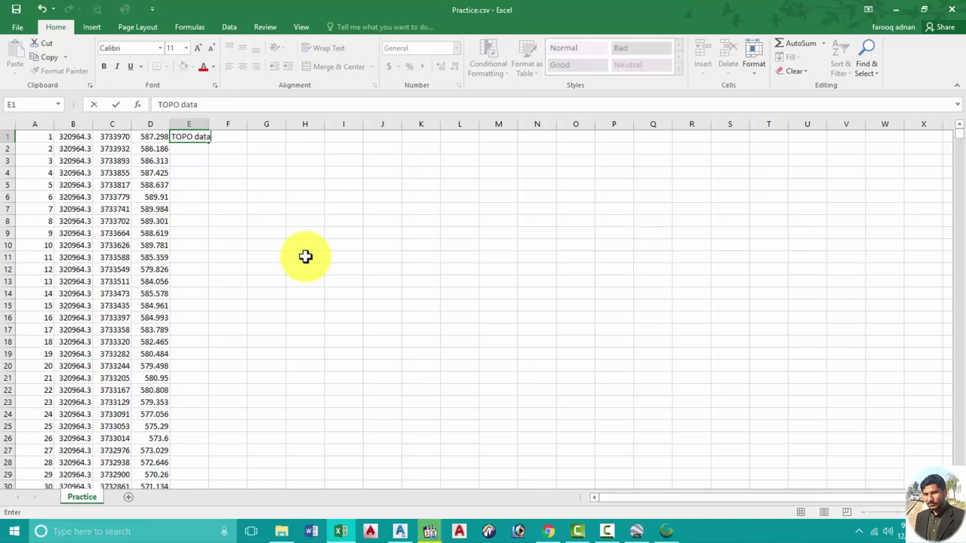
key("Return")
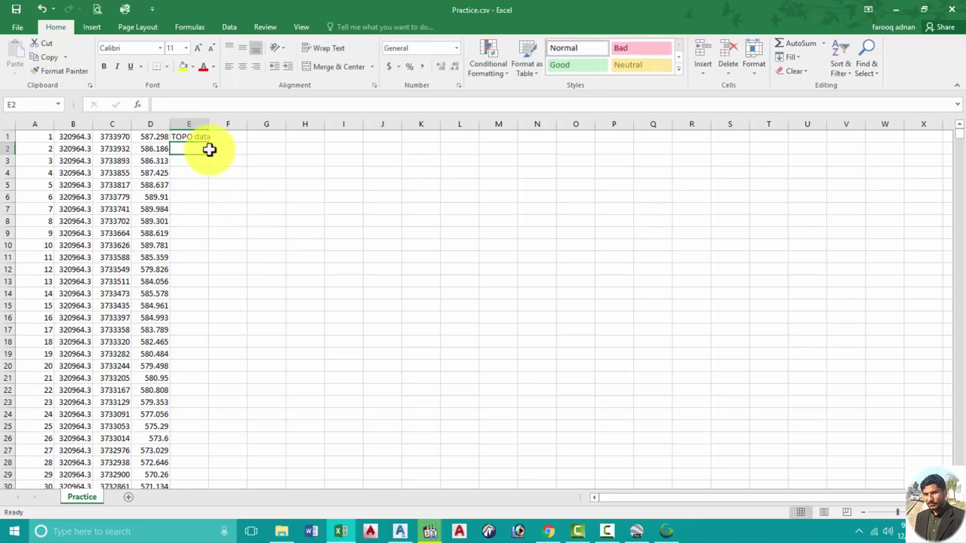
Fill 'TOPO data' down column E from E1 through row 18461
left_click(193, 137)
left_click_drag(960, 172, 936, 280)
middle_click(266, 314)
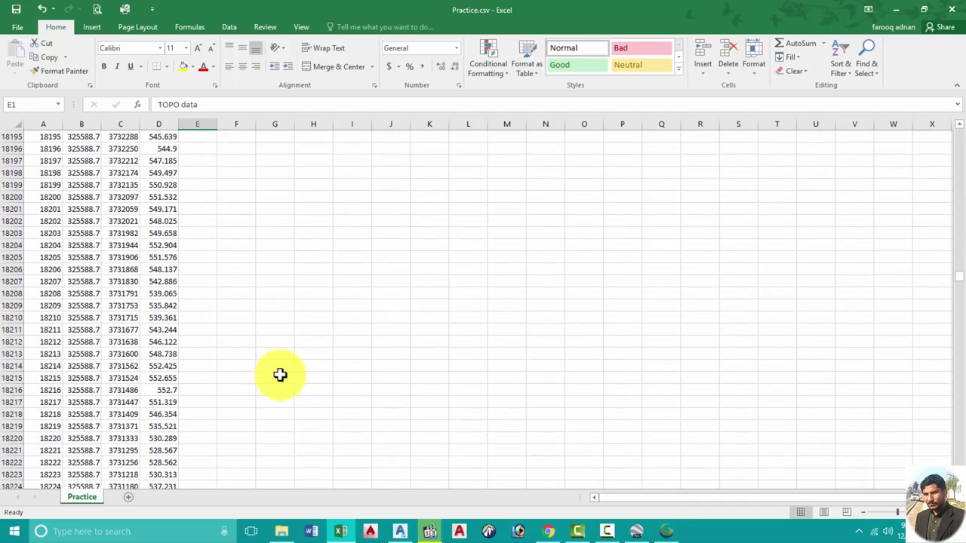
left_click(200, 358)
scroll(200, 358, "down", 12)
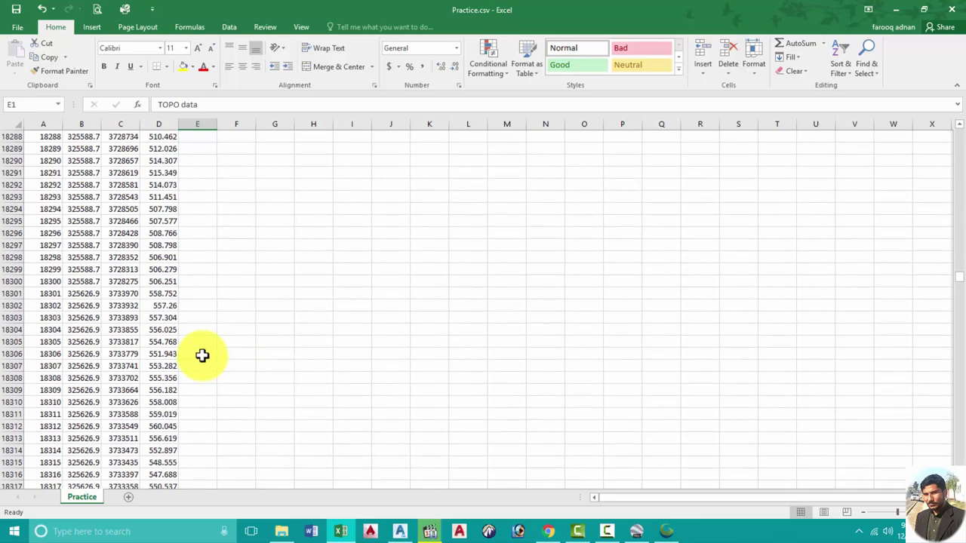
scroll(200, 357, "down", 6)
scroll(200, 356, "down", 6)
scroll(201, 352, "down", 12)
scroll(198, 353, "down", 6)
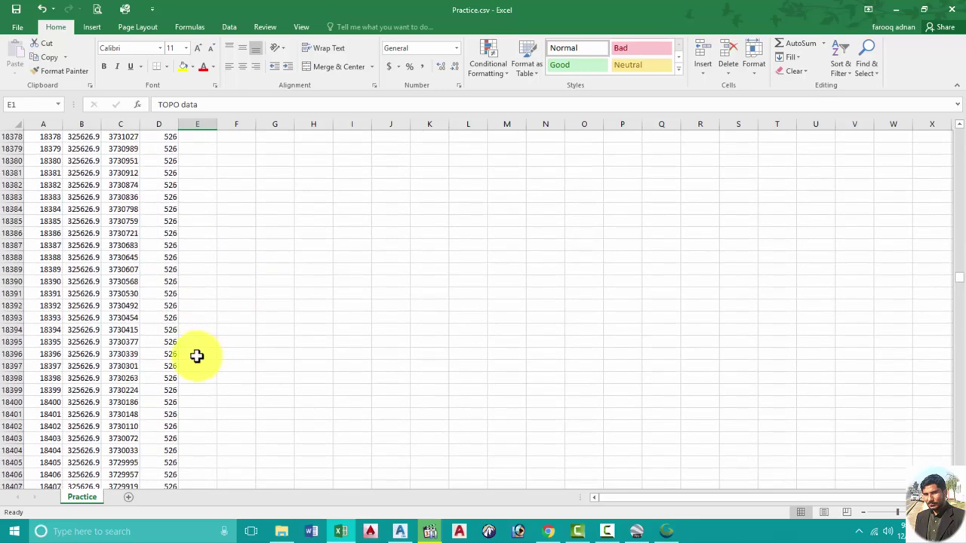
scroll(194, 358, "down", 14)
scroll(192, 360, "down", 7)
scroll(192, 360, "down", 4)
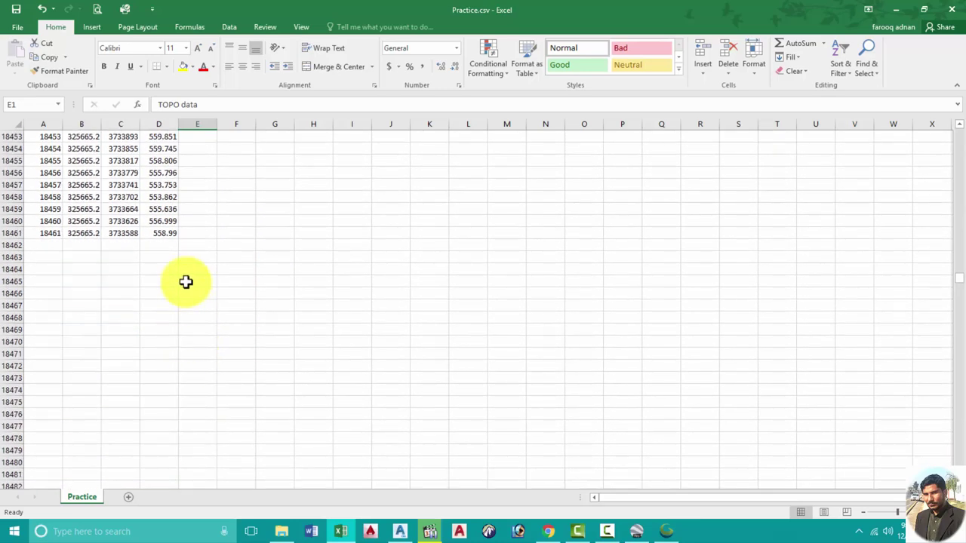
left_click(193, 235, "shift")
key("ctrl+d")
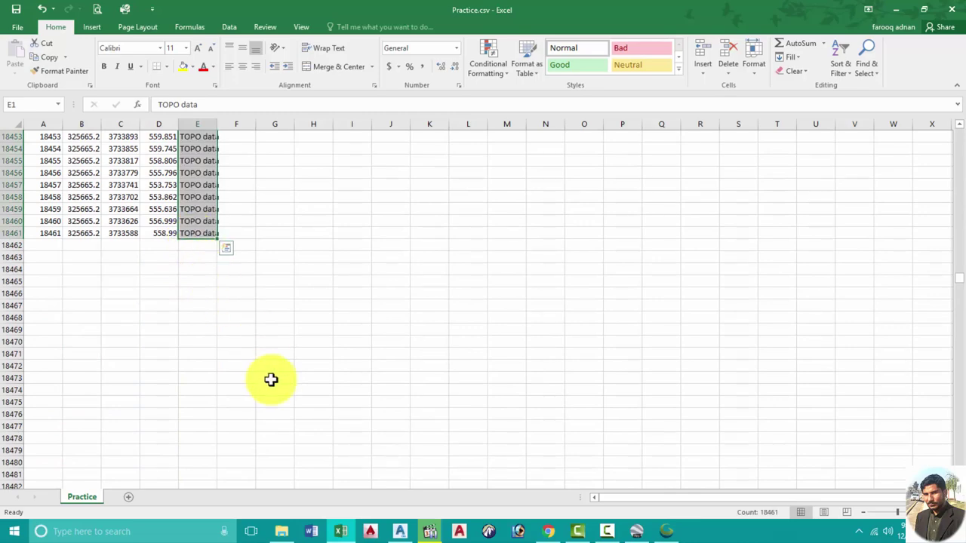
middle_click(271, 380)
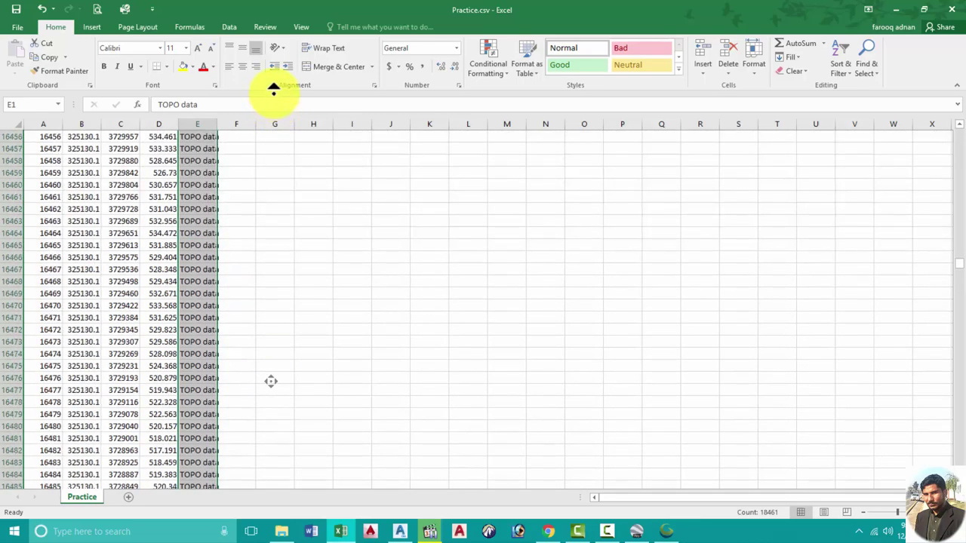
Auto-fit columns A through E to their contents
left_click(219, 117)
double_click(218, 122)
double_click(179, 123)
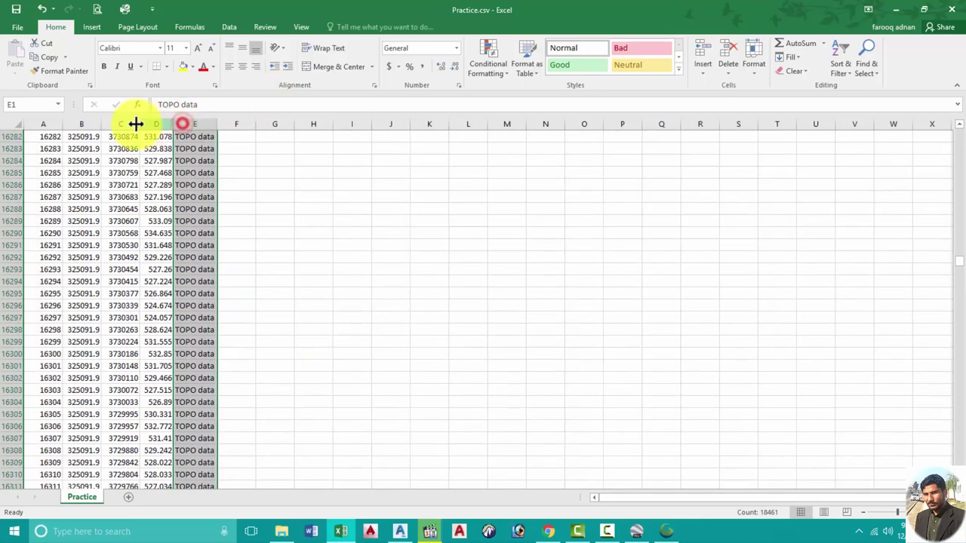
double_click(138, 124)
double_click(99, 124)
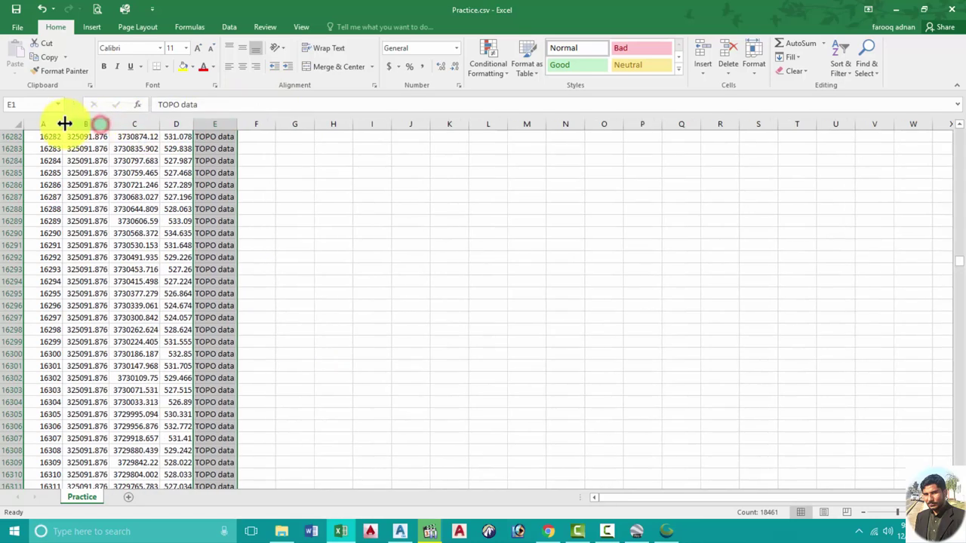
double_click(63, 123)
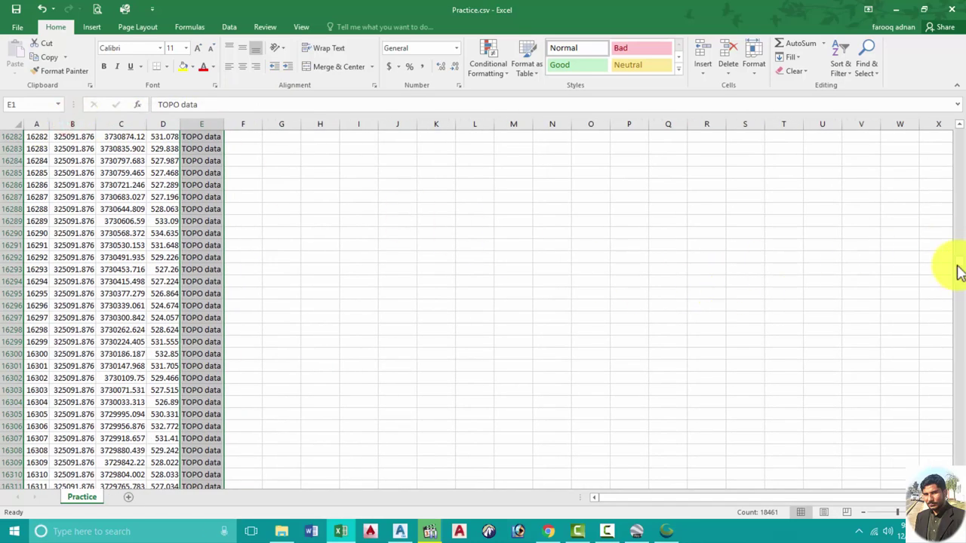
Insert a blank row above the point data
left_click_drag(957, 272, 960, 126)
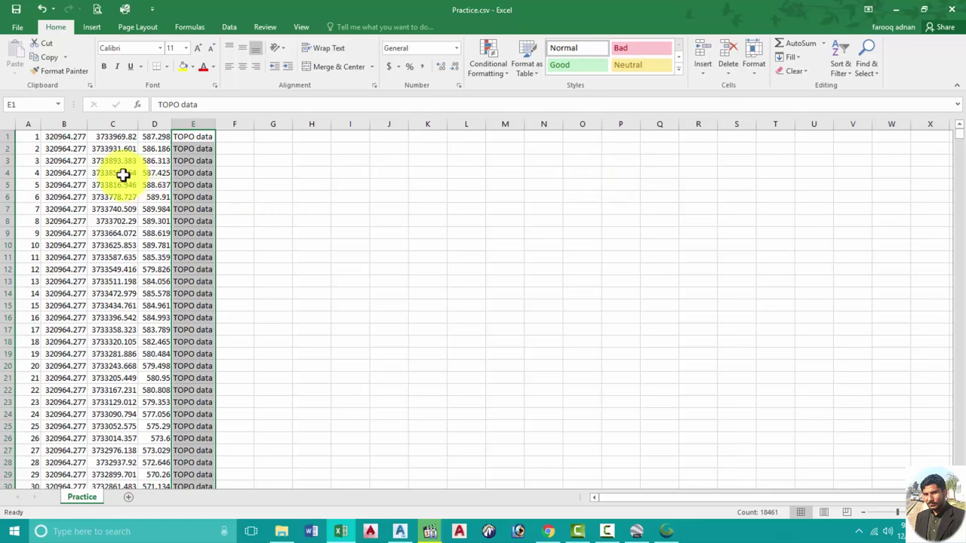
left_click(122, 174)
left_click(9, 137)
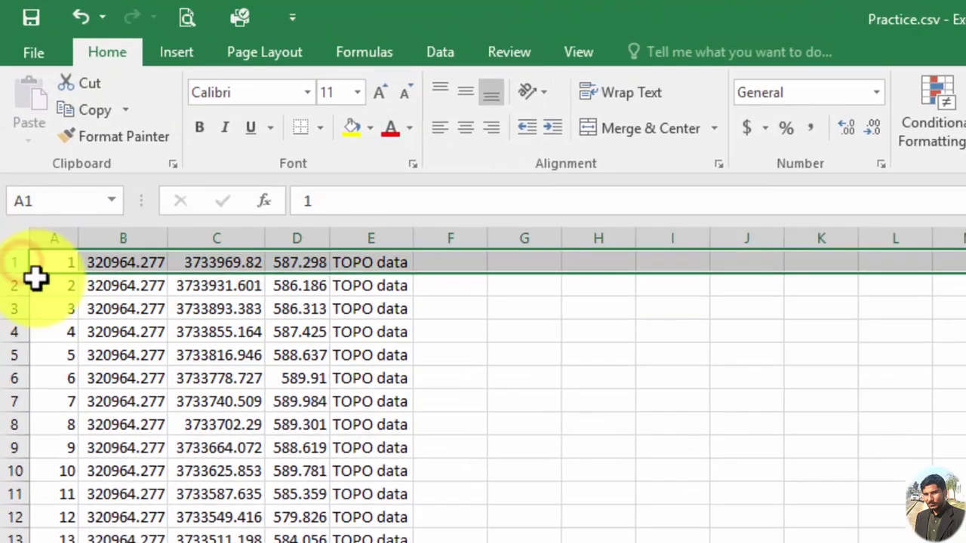
key("ctrl+shift+plus")
left_click_drag(38, 262, 121, 262)
left_click(46, 262)
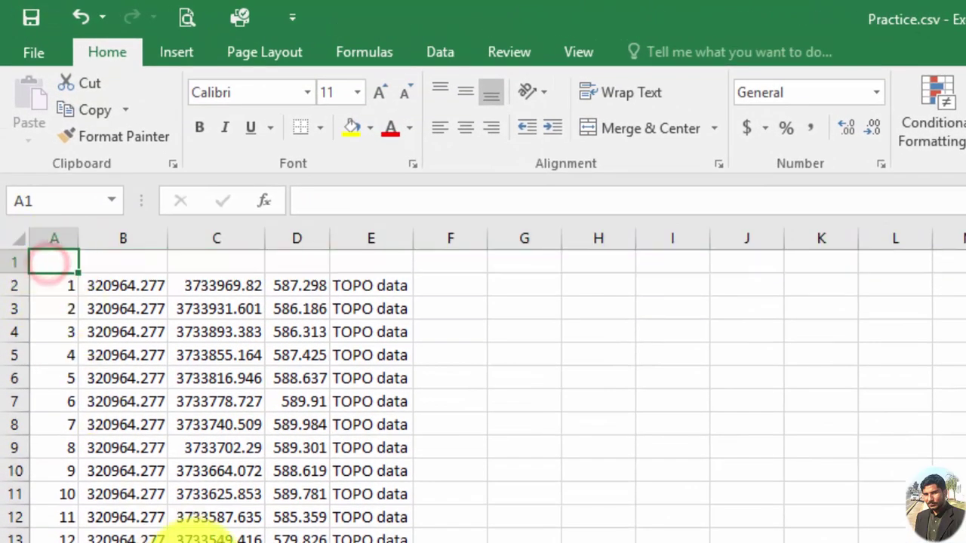
Type headers Point #, Easting, Northing, Elevation and Description into A1:E1
type("Point #")
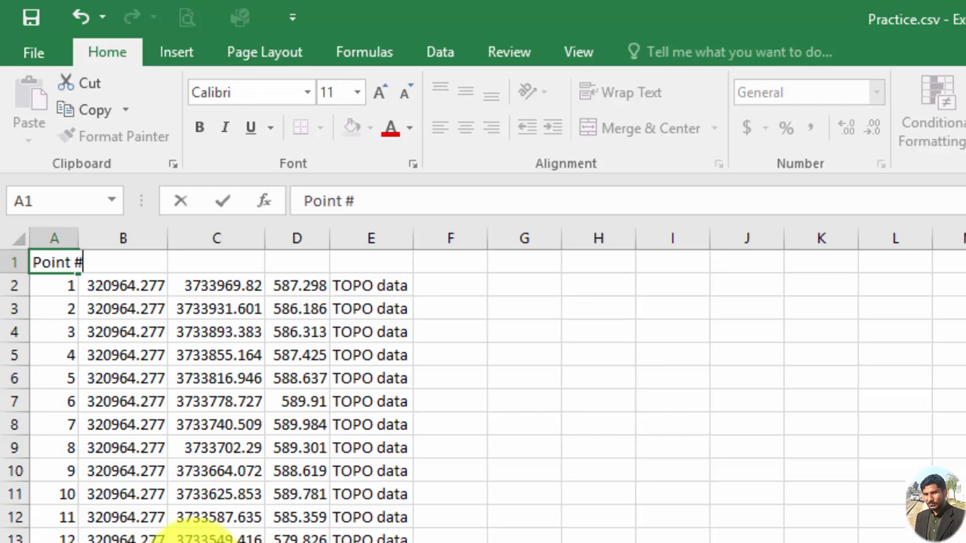
key("Tab")
type("E")
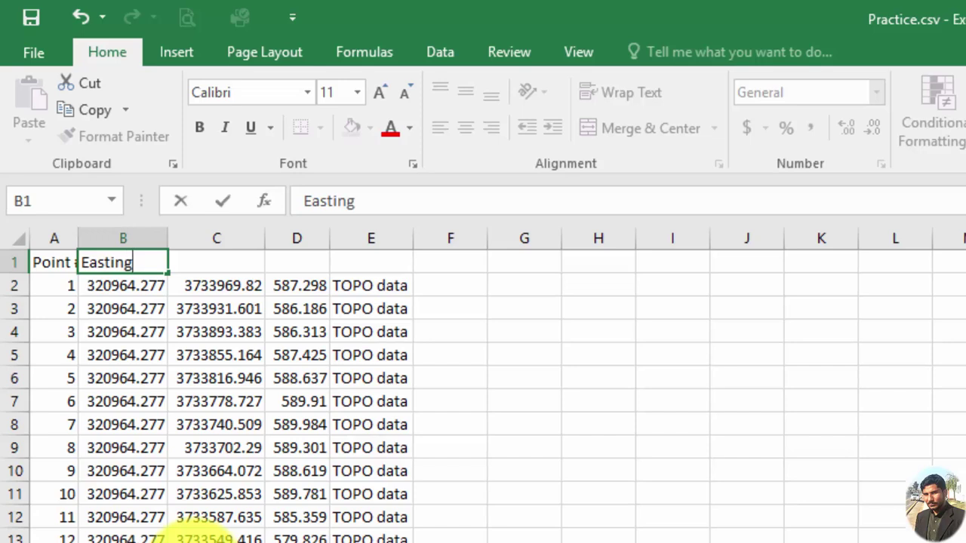
key("Tab")
type("Nor")
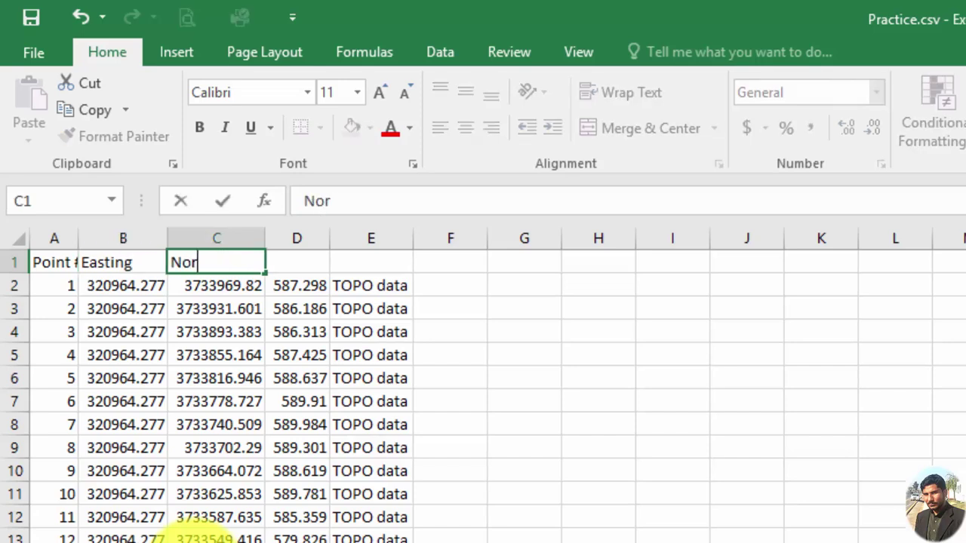
type("thing")
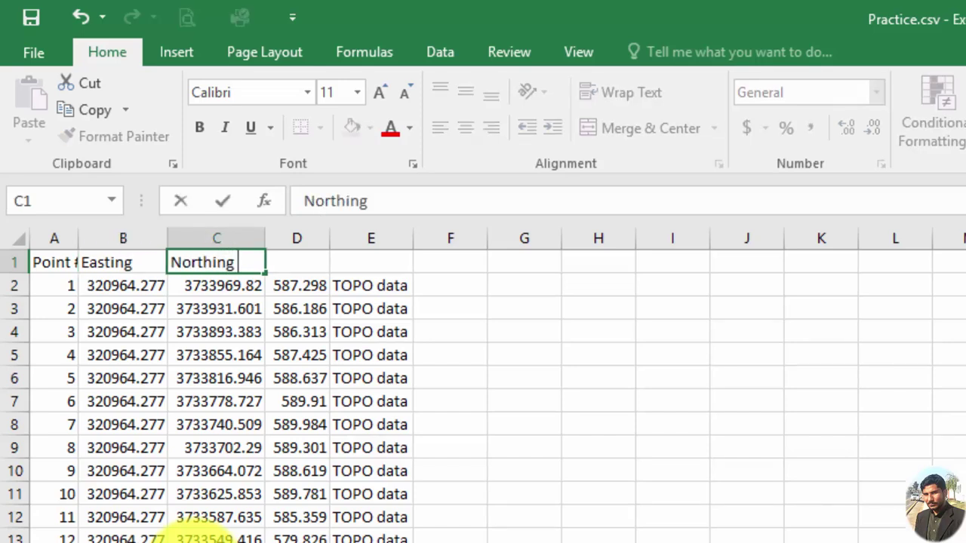
key("Tab")
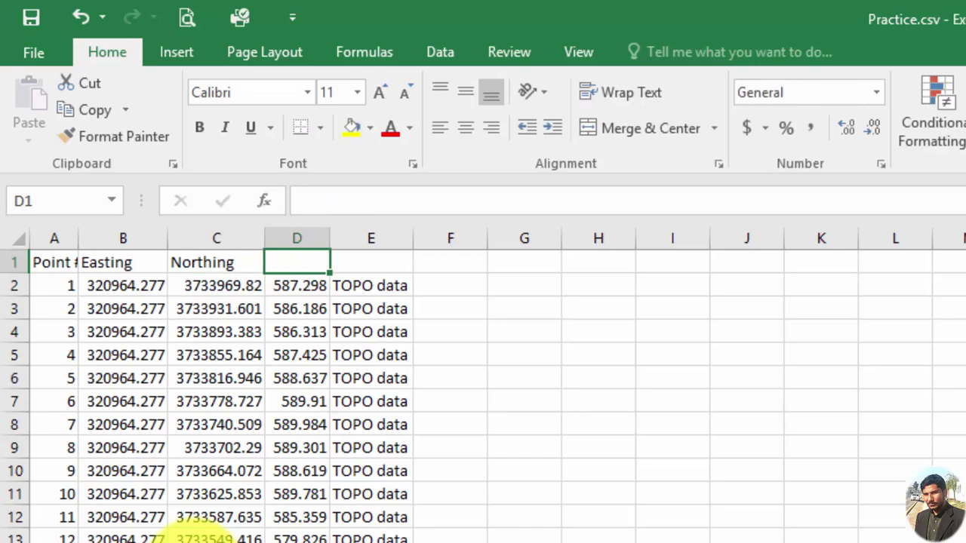
type("Eleva")
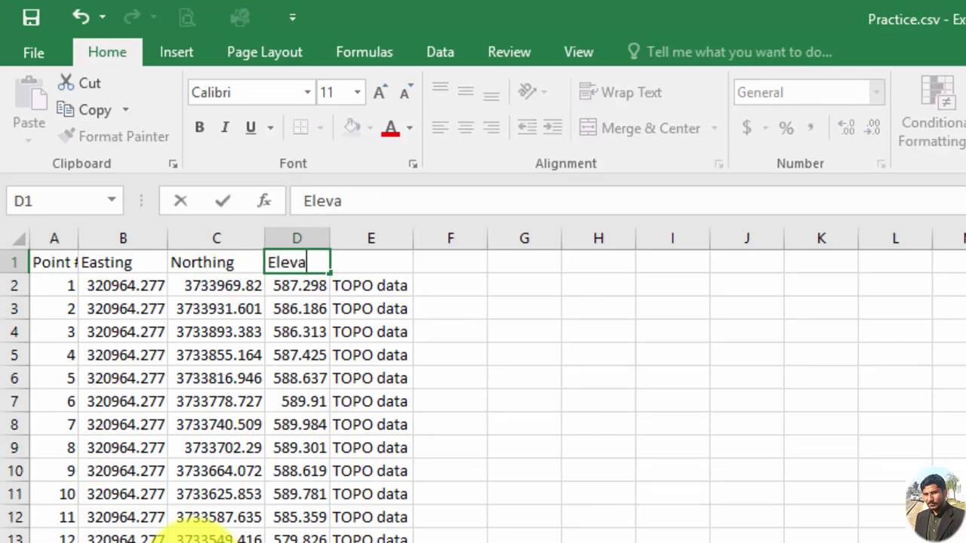
type("tion")
key("Tab")
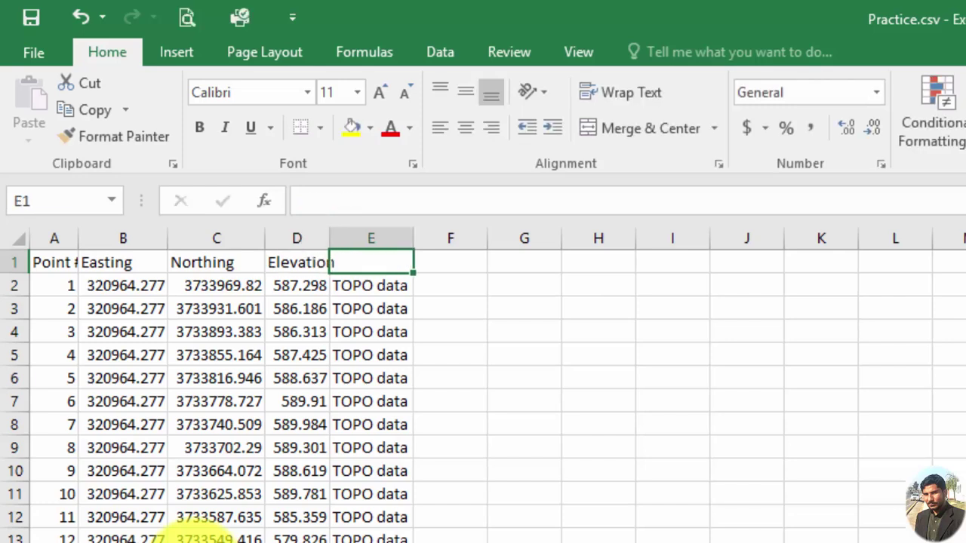
type("Description")
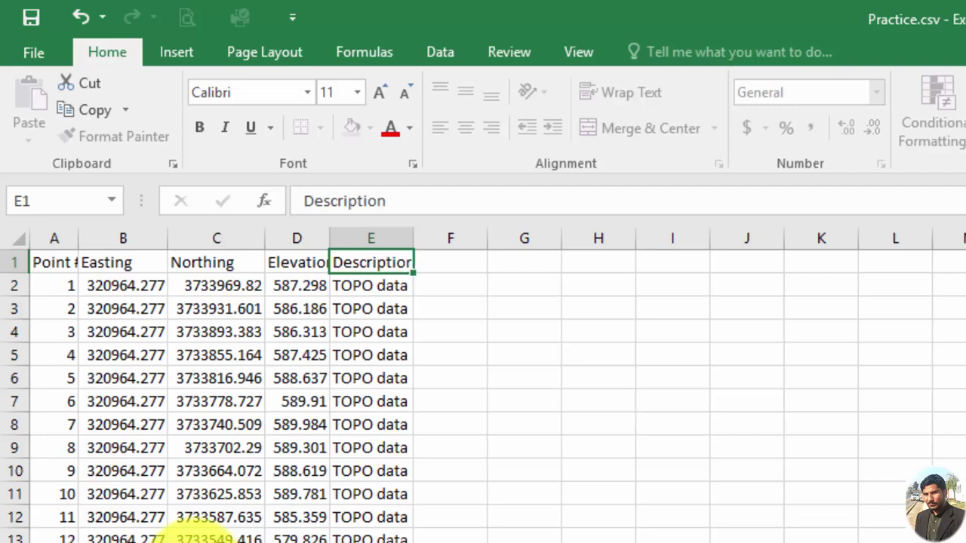
key("Return")
Widen column A and make the header row bold
left_click_drag(72, 238, 87, 239)
left_click(15, 261)
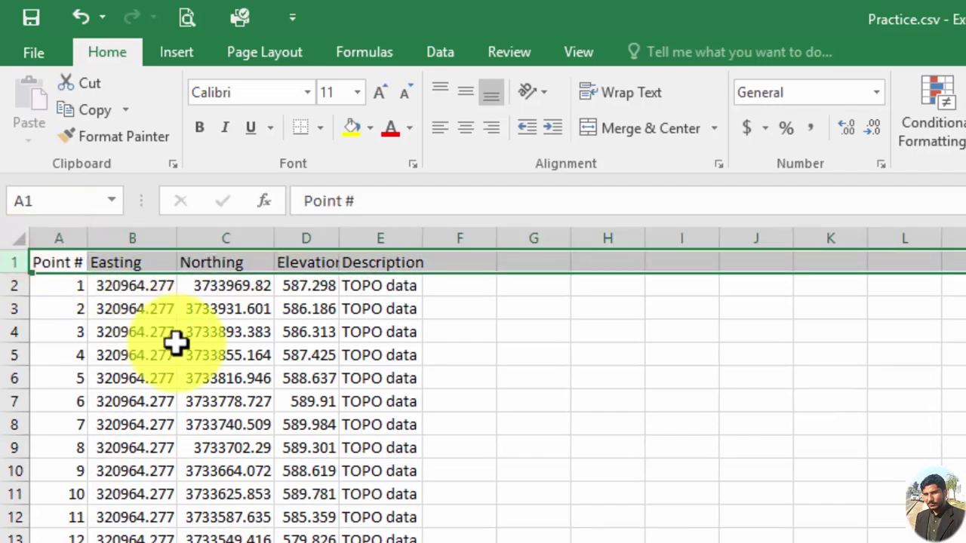
key("ctrl+b")
Save Practice.csv, keeping the CSV format
key("ctrl+s")
left_click(653, 453)
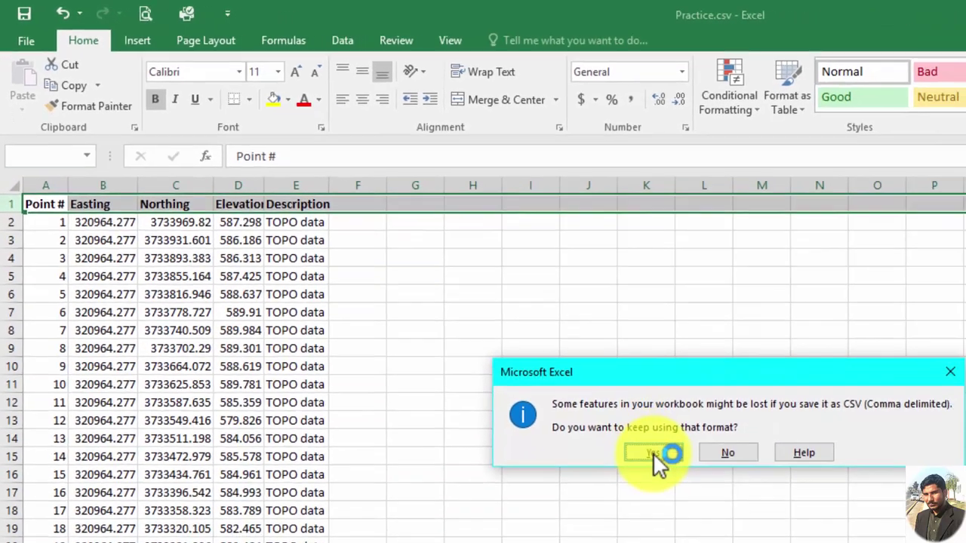
left_click(155, 271)
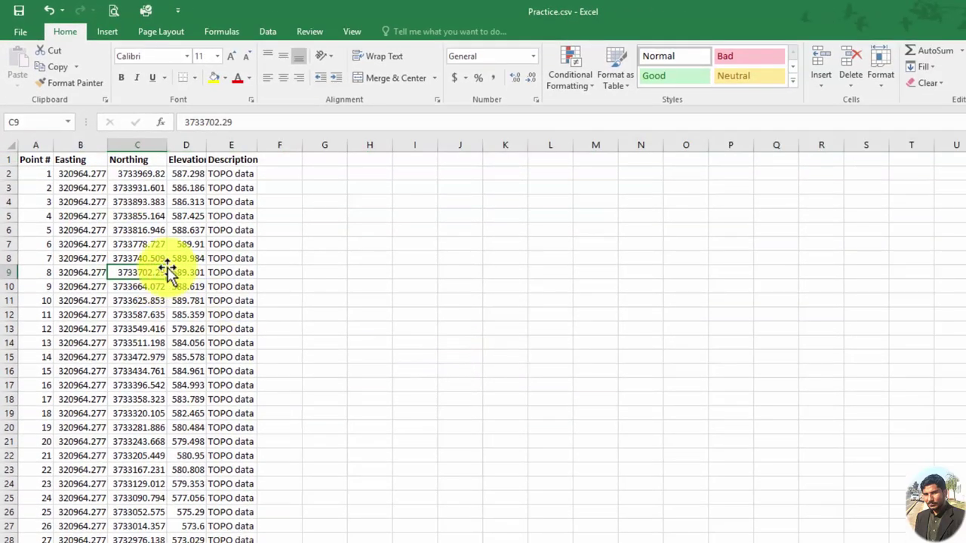
Show the desktop and bring up Civil 3D's Drawing1
key("super+d")
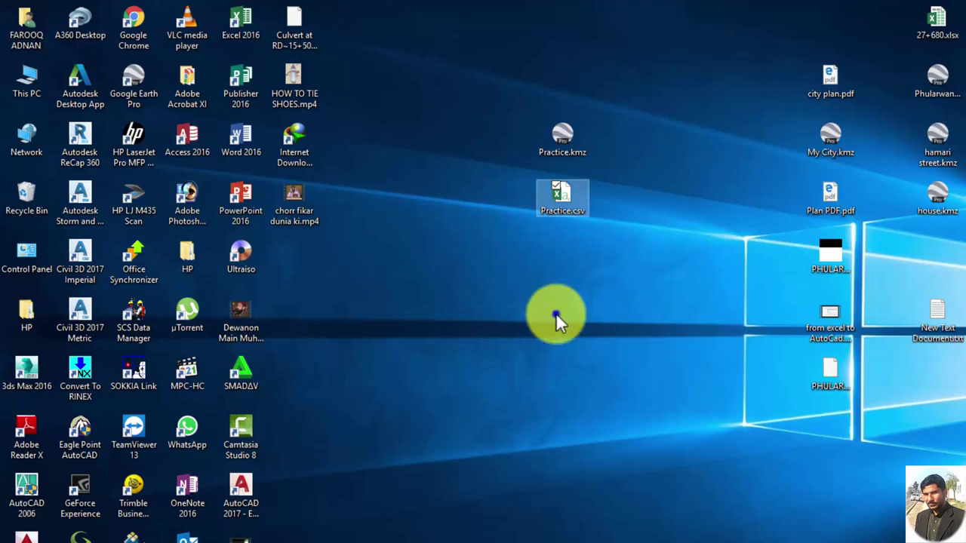
right_click(556, 319)
left_click(572, 354)
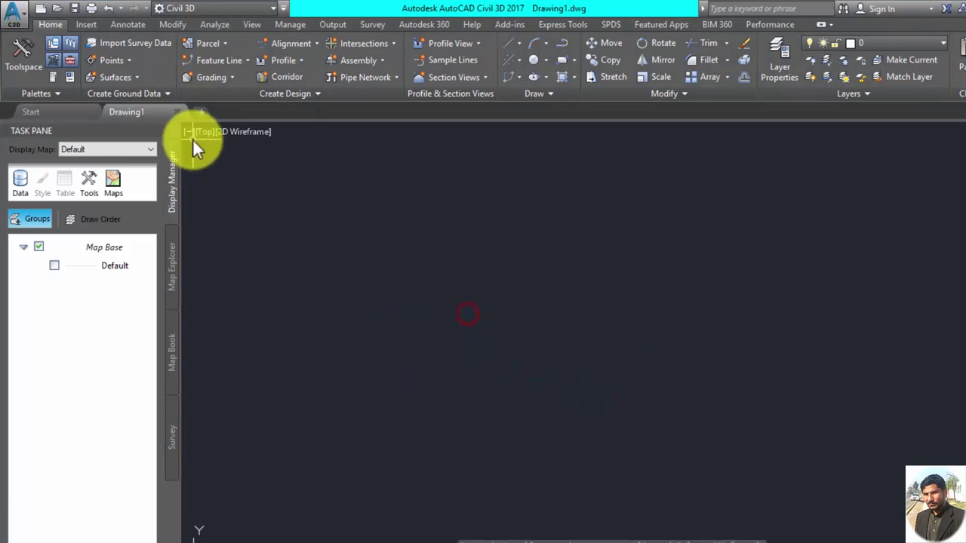
Close the map Task Pane and show Drawing1's points and surfaces in Toolspace Prospector
left_click(155, 130)
left_click(411, 334)
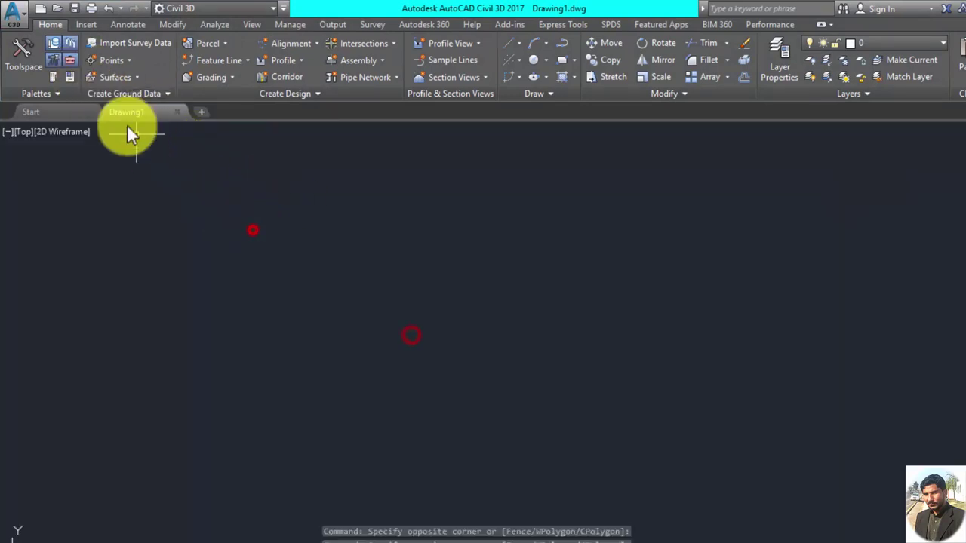
left_click(72, 72)
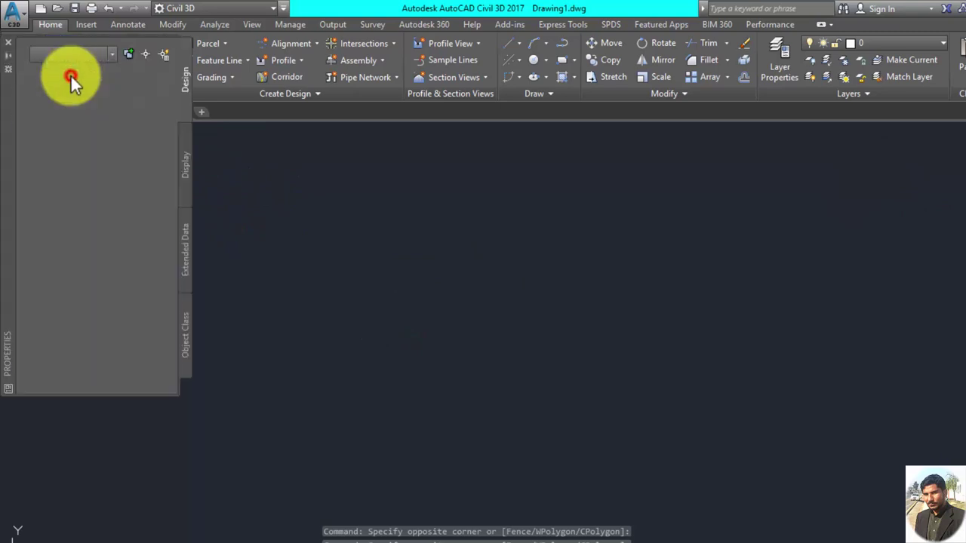
left_click(11, 45)
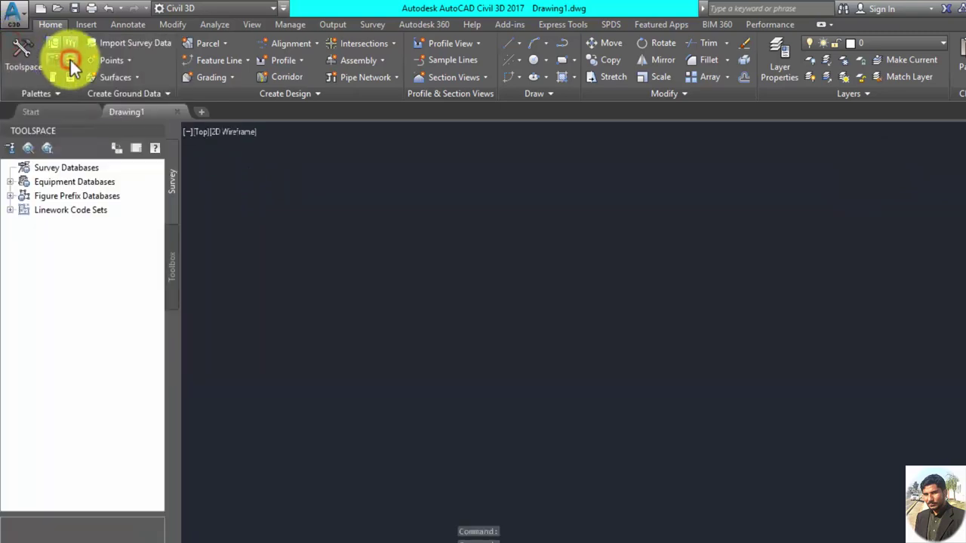
left_click(174, 311)
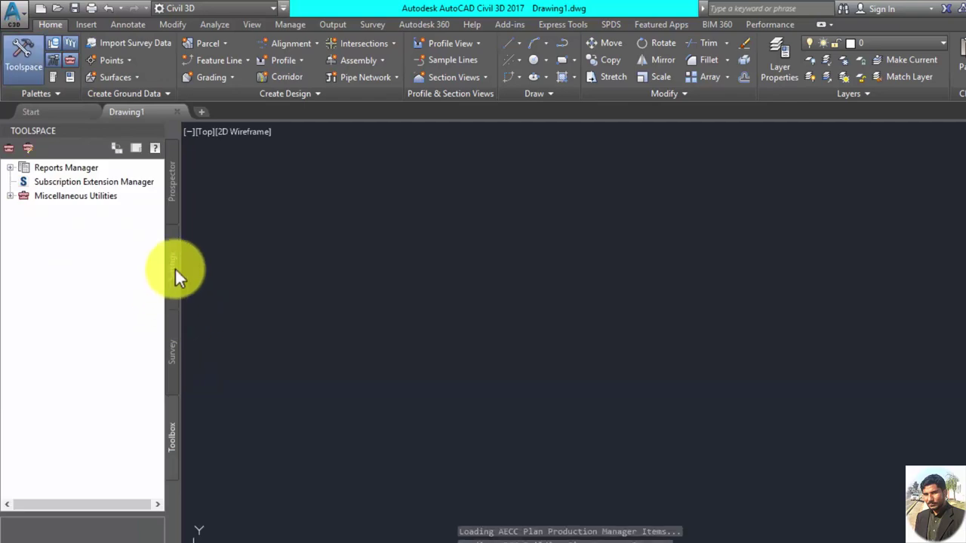
left_click(171, 181)
left_click(586, 367)
left_click(470, 295)
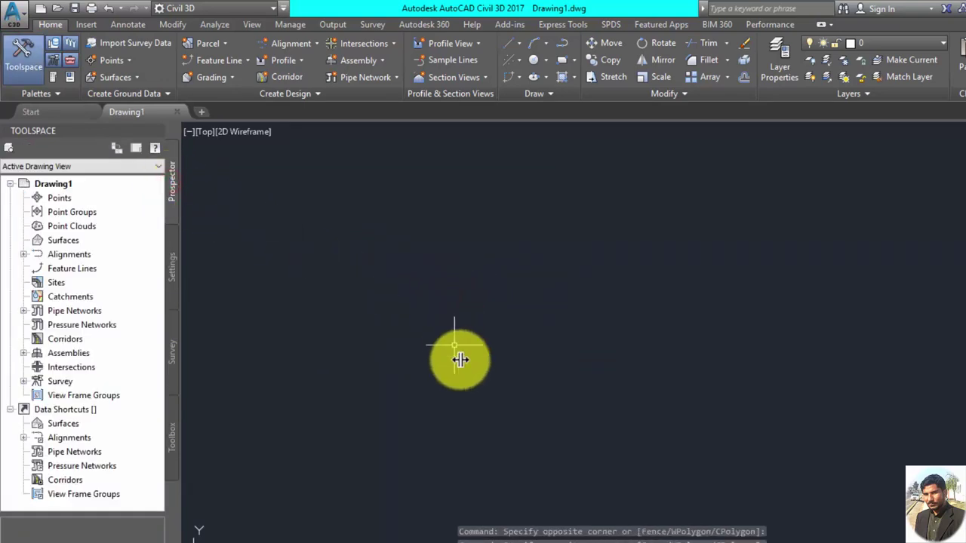
Delete the header row so points start at row 1, and re-save as CSV
left_click(341, 531)
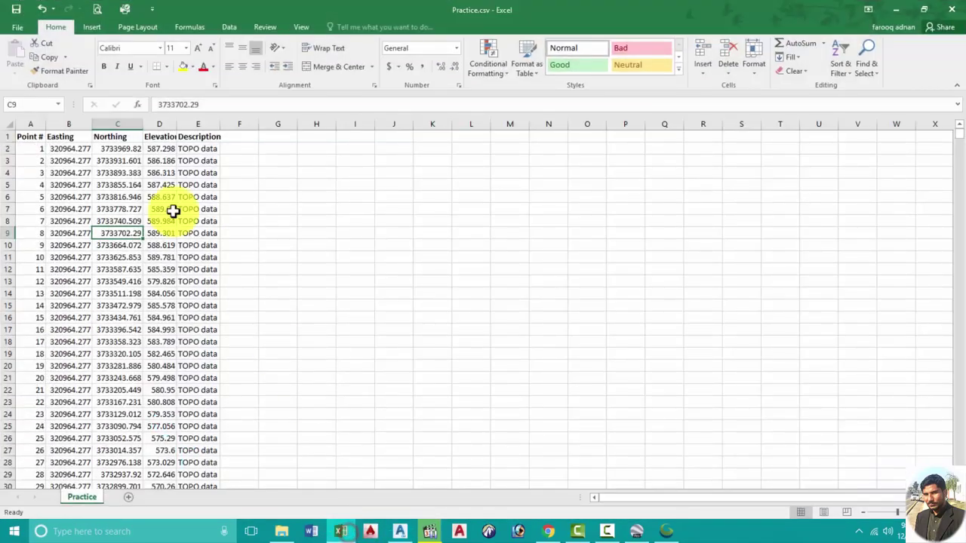
left_click(8, 137)
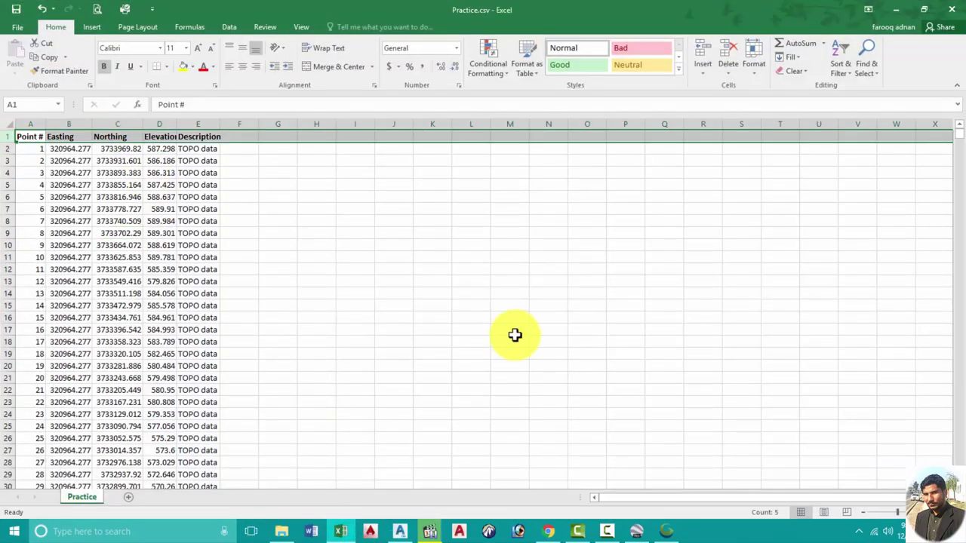
key("ctrl+minus")
left_click(90, 196)
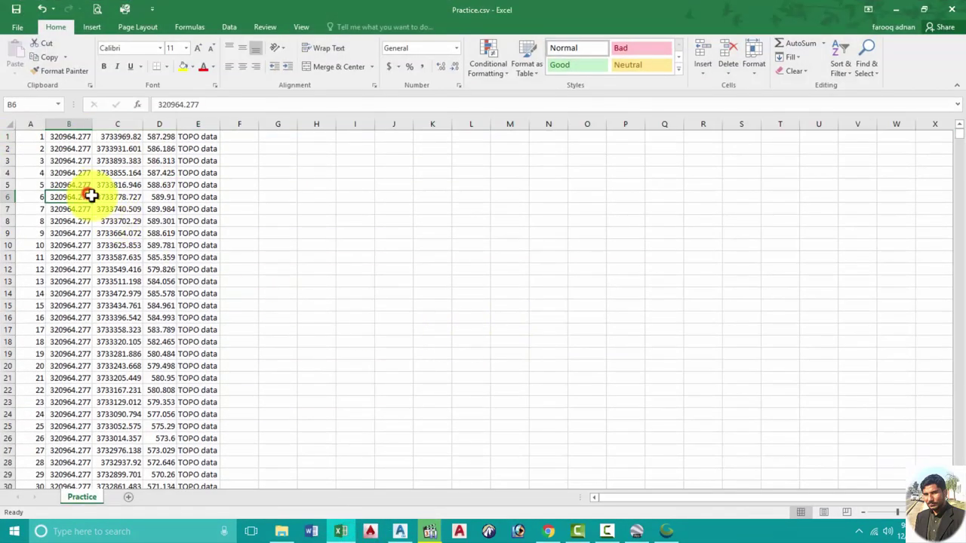
key("ctrl+s")
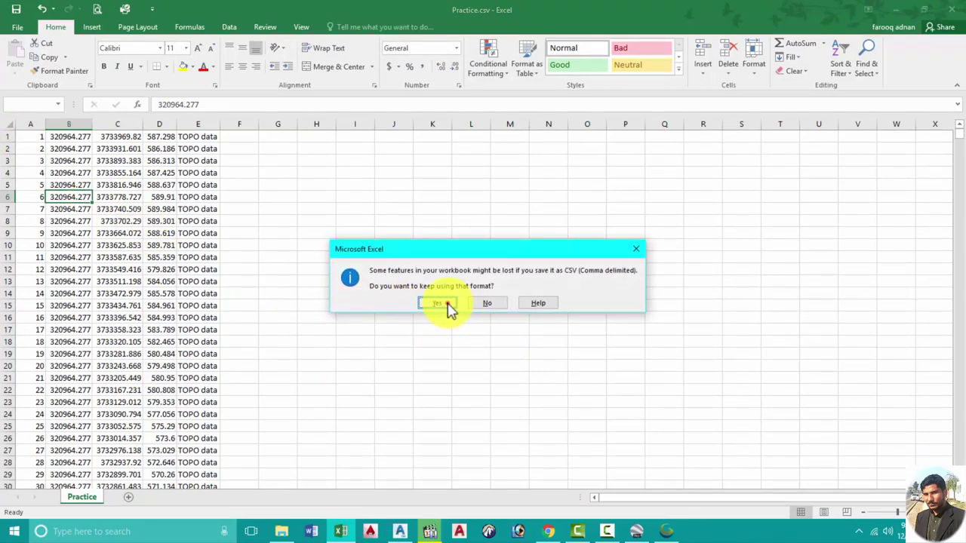
left_click(438, 303)
Close Excel without further saving, then reopen Practice.csv to check it and close it
left_click(949, 9)
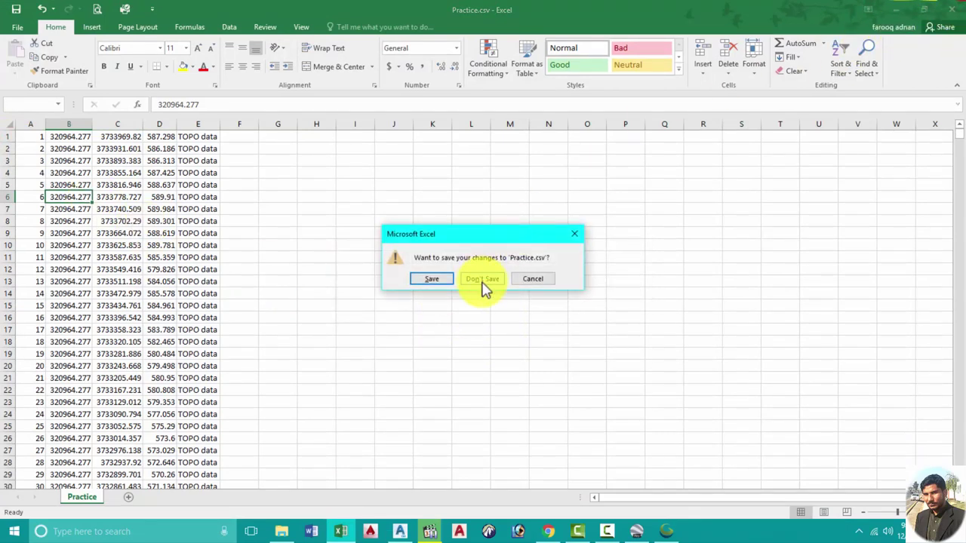
left_click(483, 287)
left_click(890, 8)
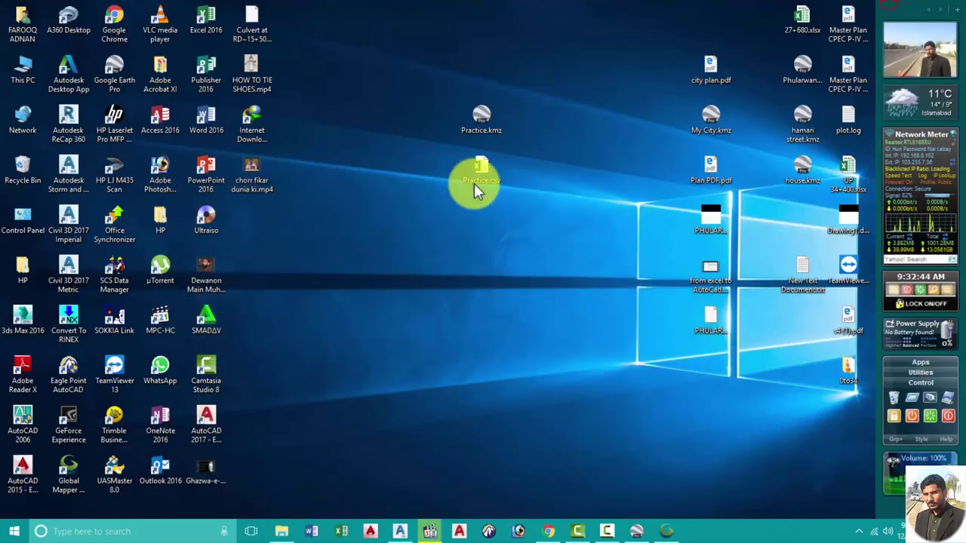
double_click(477, 175)
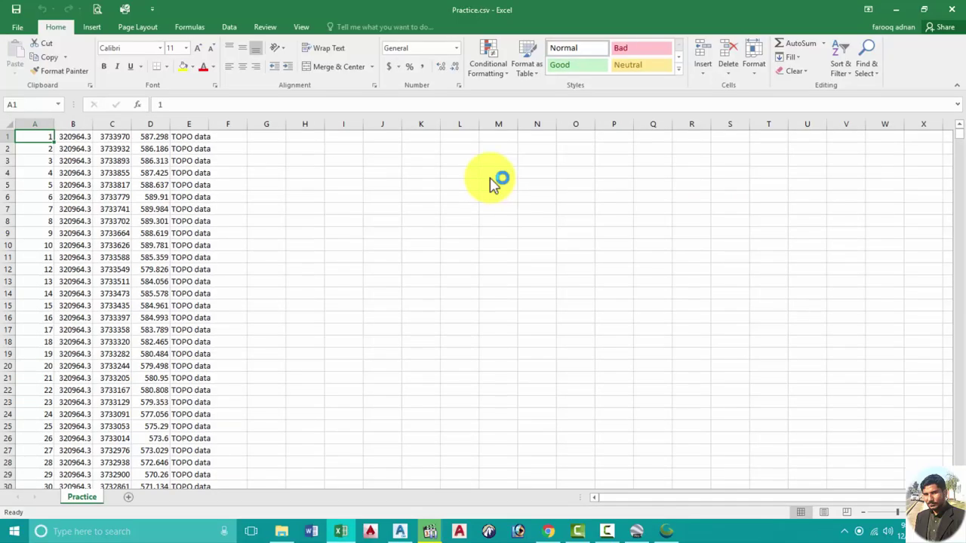
left_click(951, 9)
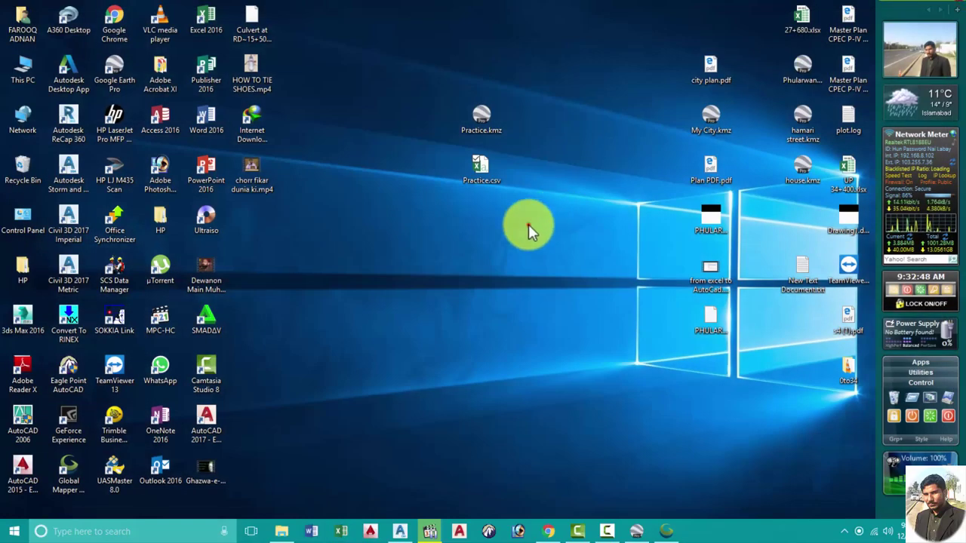
Refresh the desktop and return to the Civil 3D drawing
right_click(414, 227)
left_click(430, 261)
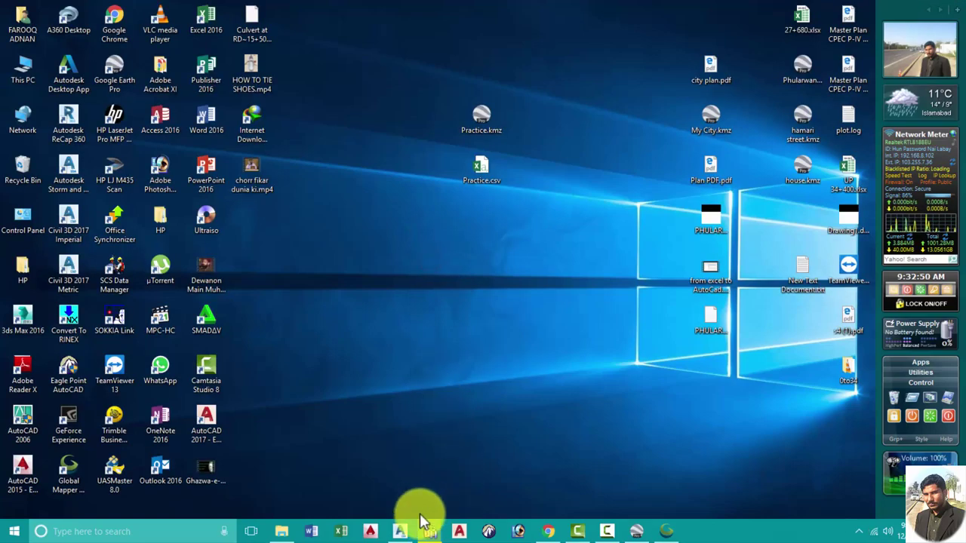
left_click(400, 531)
left_click(349, 201)
Clear the stray selection and launch Import Points from the Point Creation Tools
left_click(434, 264)
left_click(534, 330)
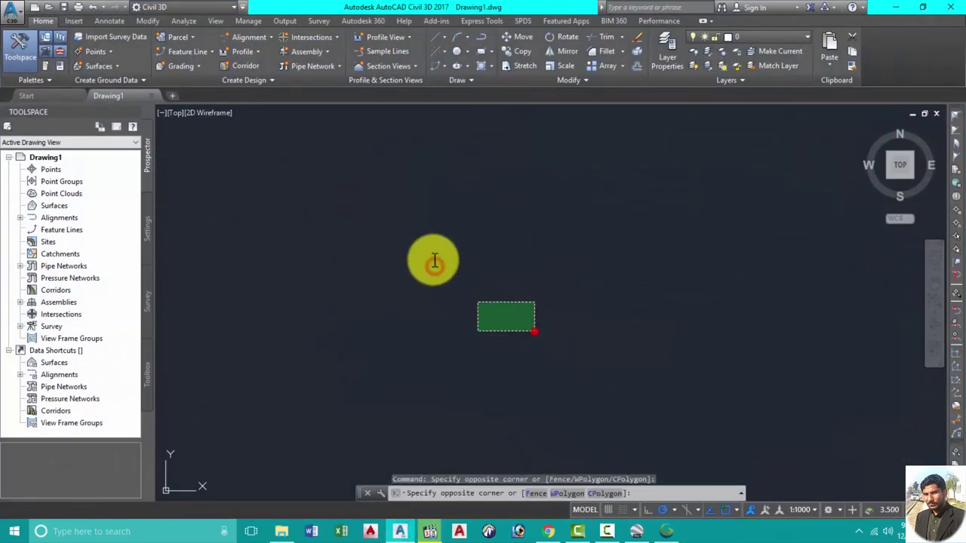
left_click(434, 262)
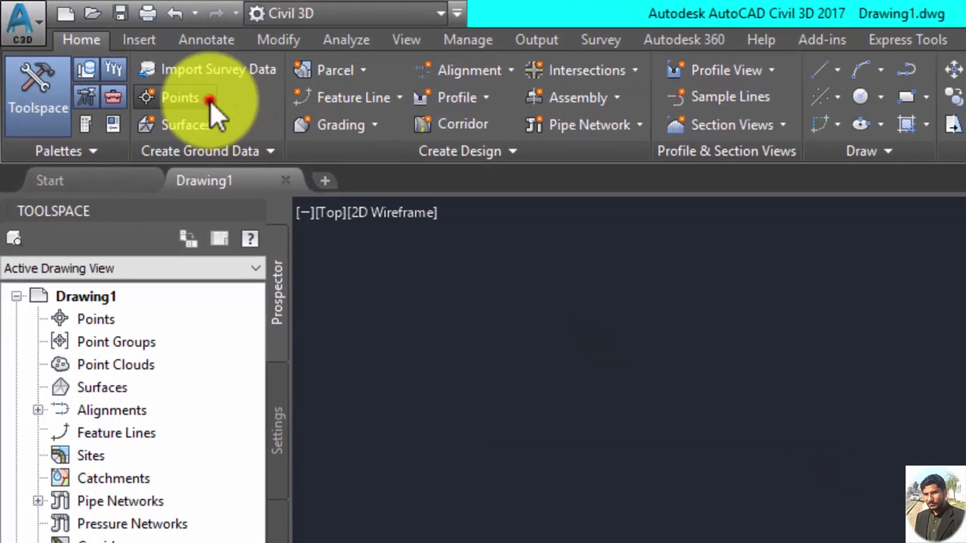
left_click(212, 102)
left_click(226, 123)
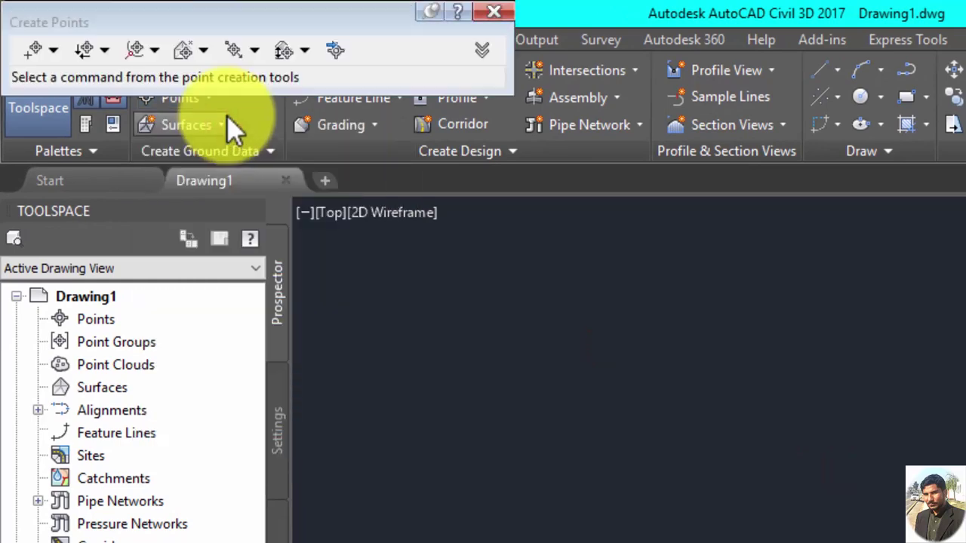
left_click_drag(236, 22, 724, 268)
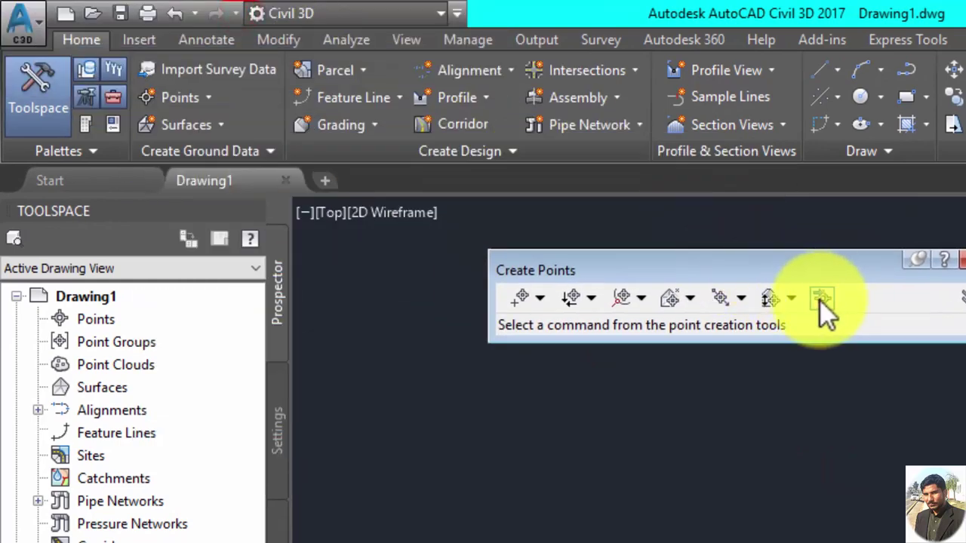
left_click(822, 300)
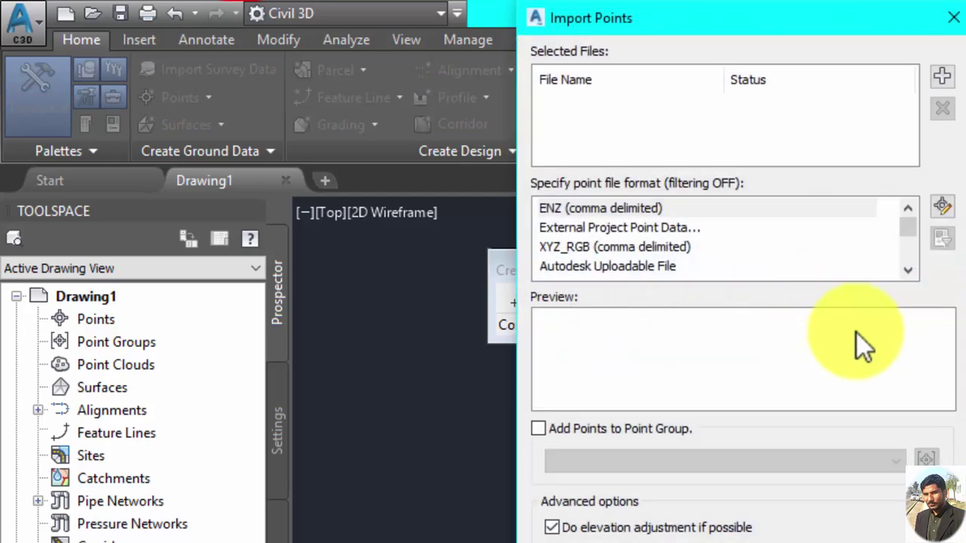
Add Desktop\Practice.csv, filtered to *.csv files, as the import source file
left_click_drag(727, 22, 747, 136)
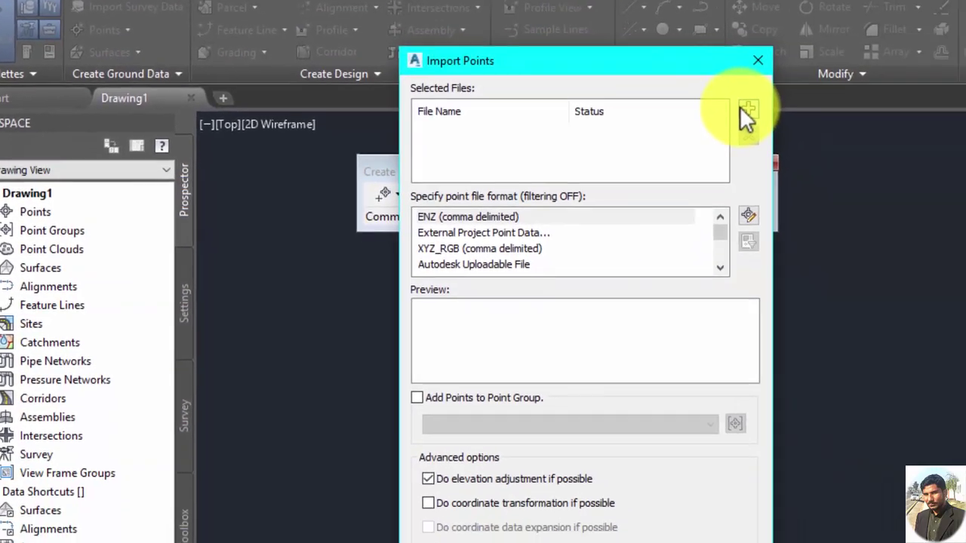
left_click(745, 111)
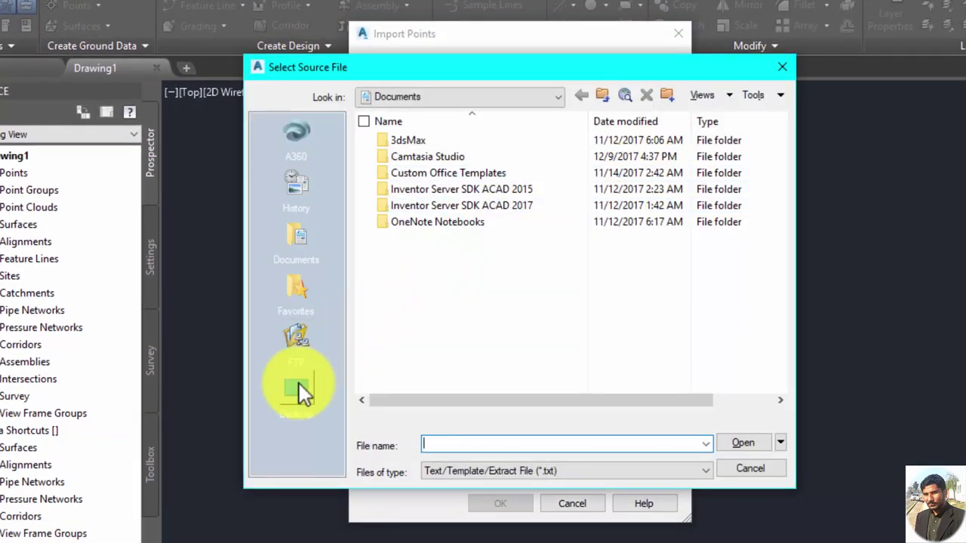
left_click(298, 388)
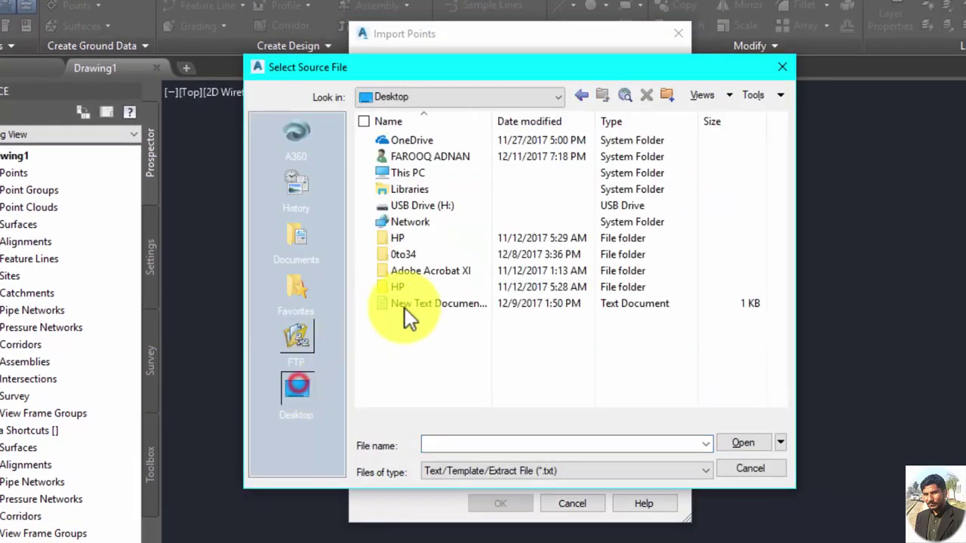
left_click(482, 464)
left_click(470, 516)
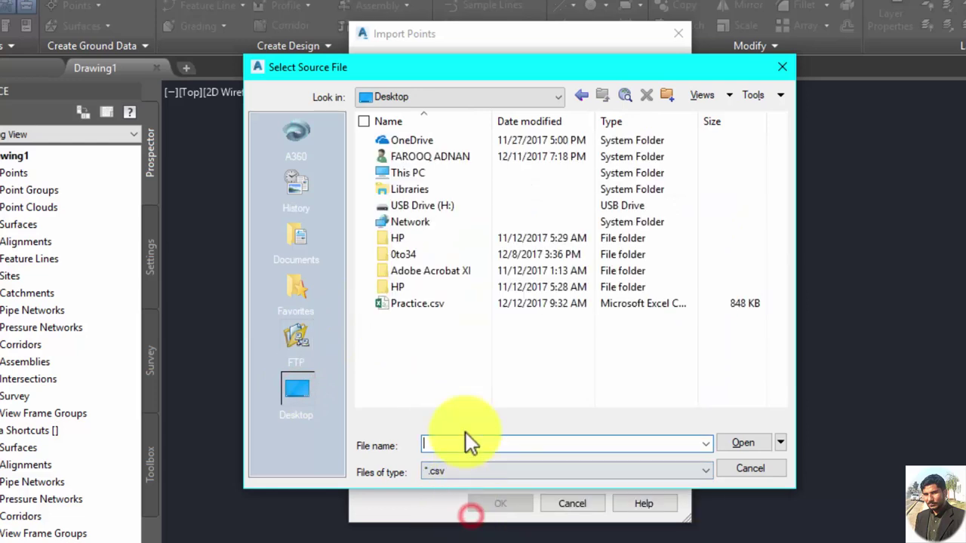
left_click(432, 307)
left_click(743, 443)
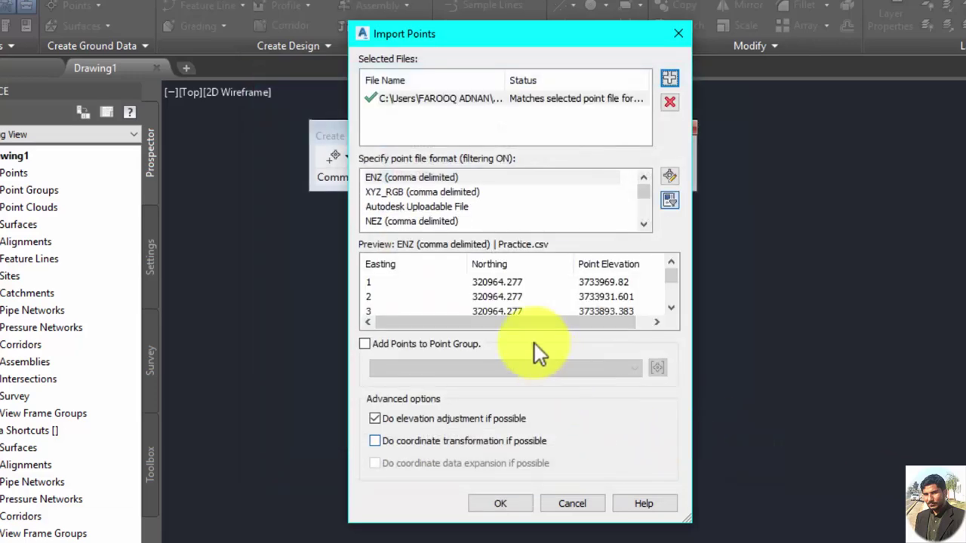
Choose the PENZD (comma delimited) point file format and run the import
left_click(425, 205)
scroll(424, 206, "down", 1)
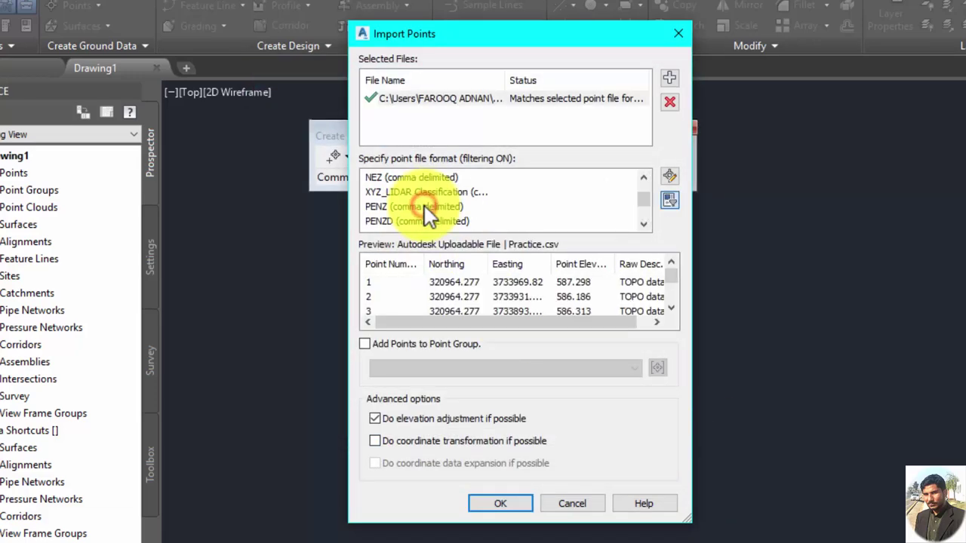
scroll(424, 206, "down", 1)
left_click(415, 222)
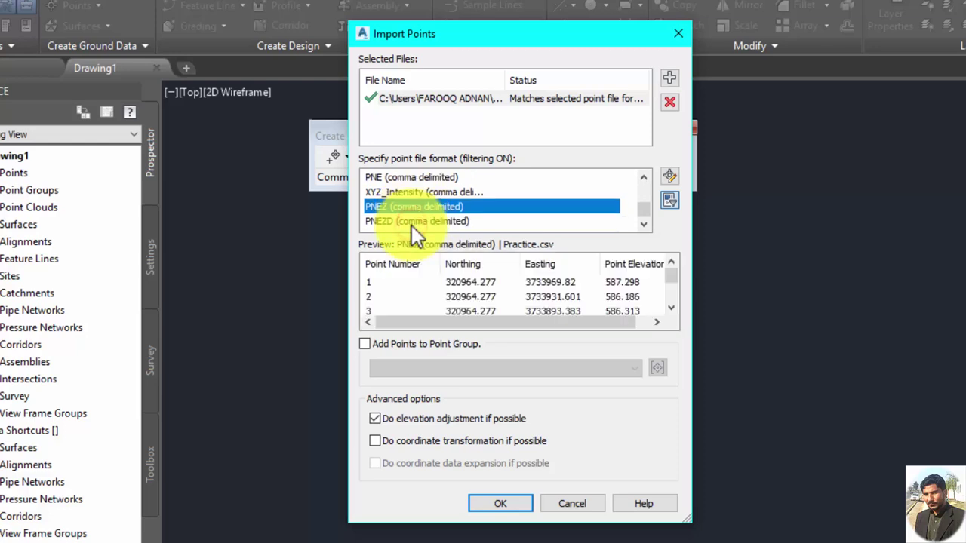
left_click(406, 222)
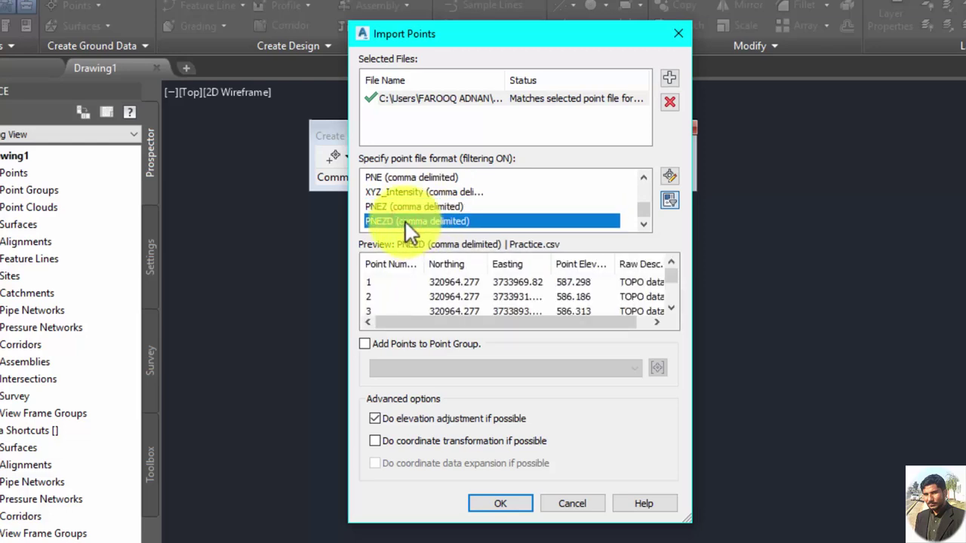
scroll(399, 209, "up", 1)
left_click(403, 206)
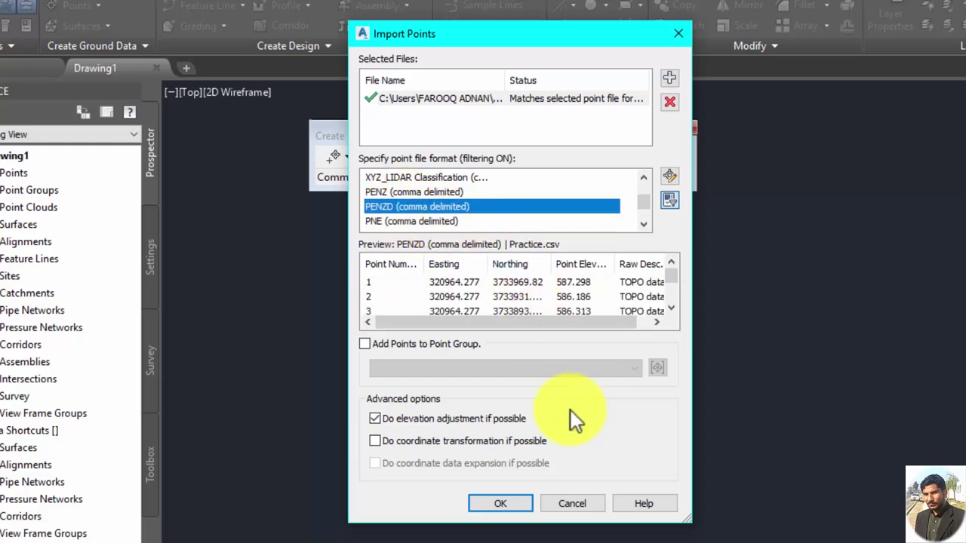
left_click(511, 502)
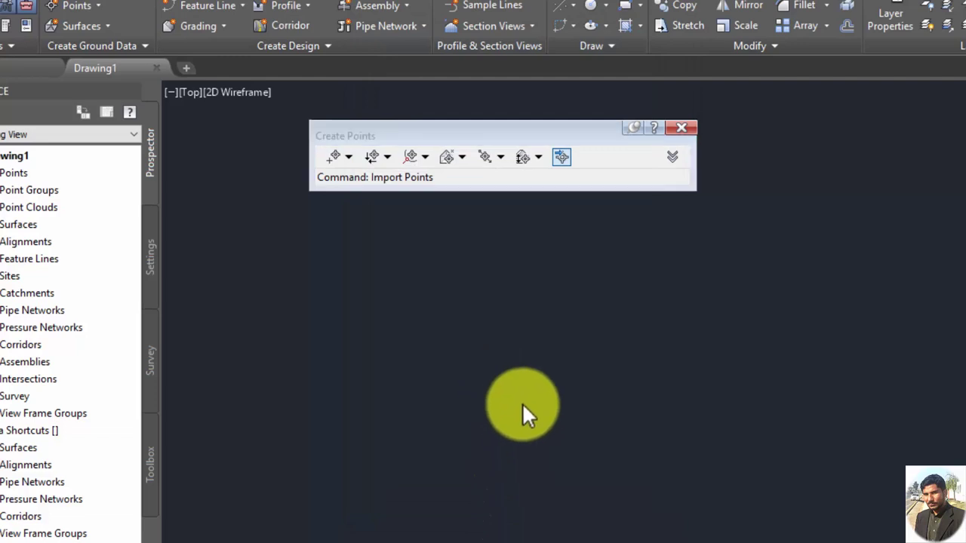
left_click(473, 335)
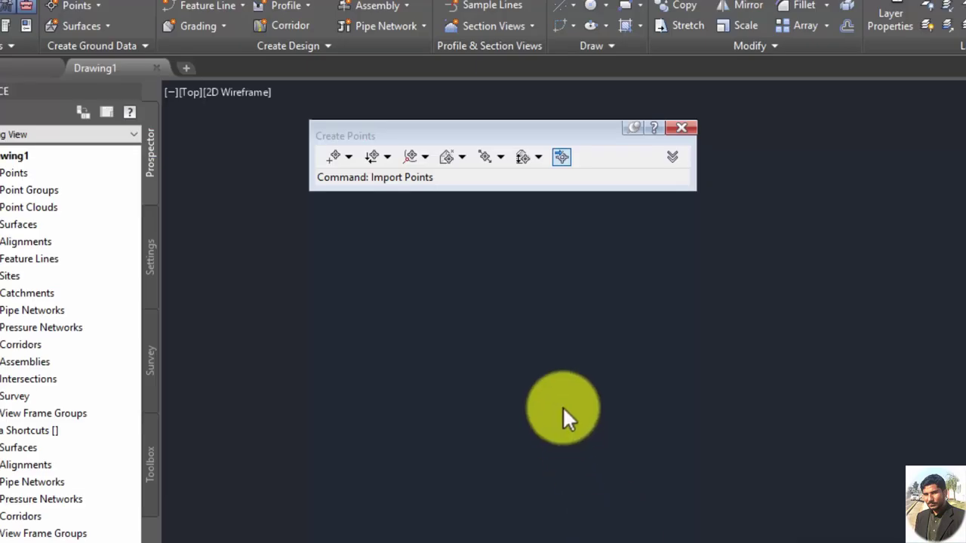
left_click(474, 335)
Zoom extents with Z, E and pan so the imported point block sits mid-view
left_click(597, 423)
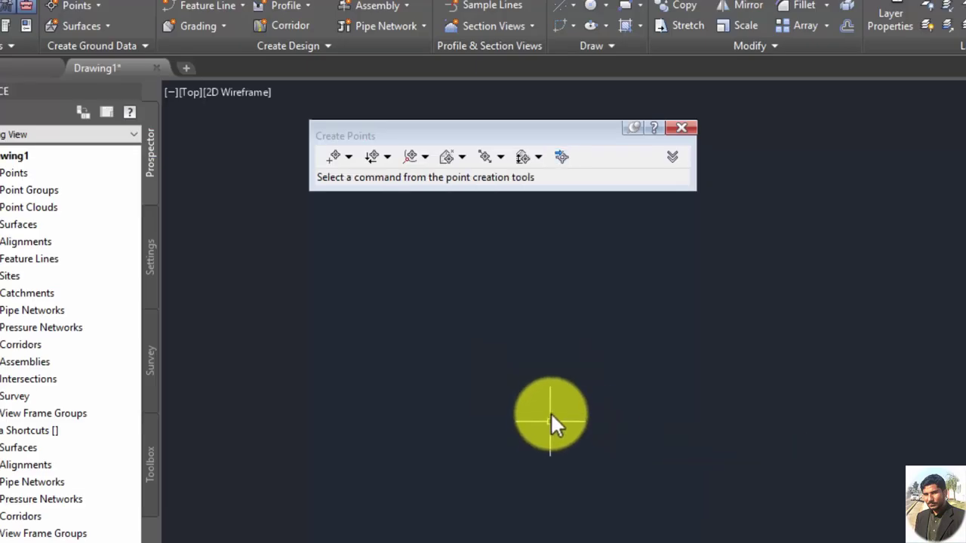
type("z")
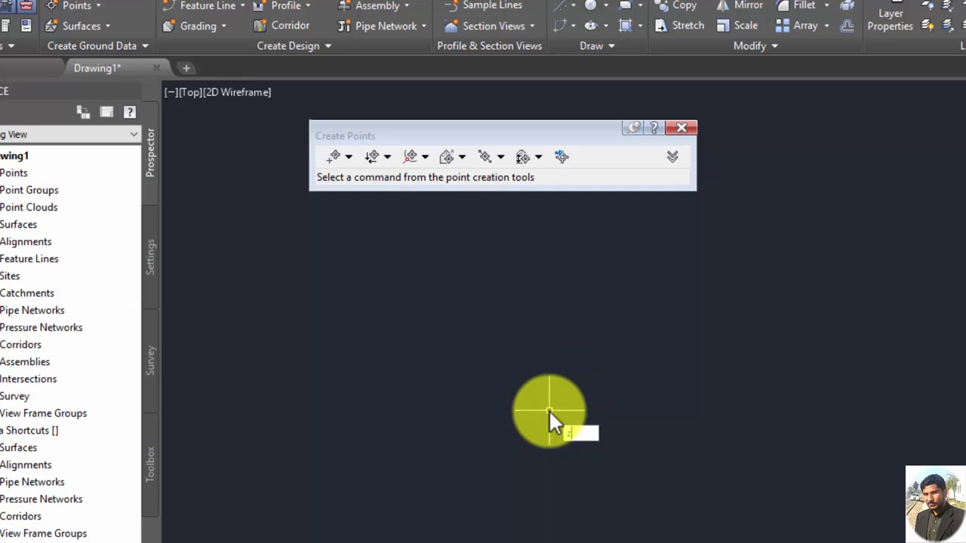
key("Return")
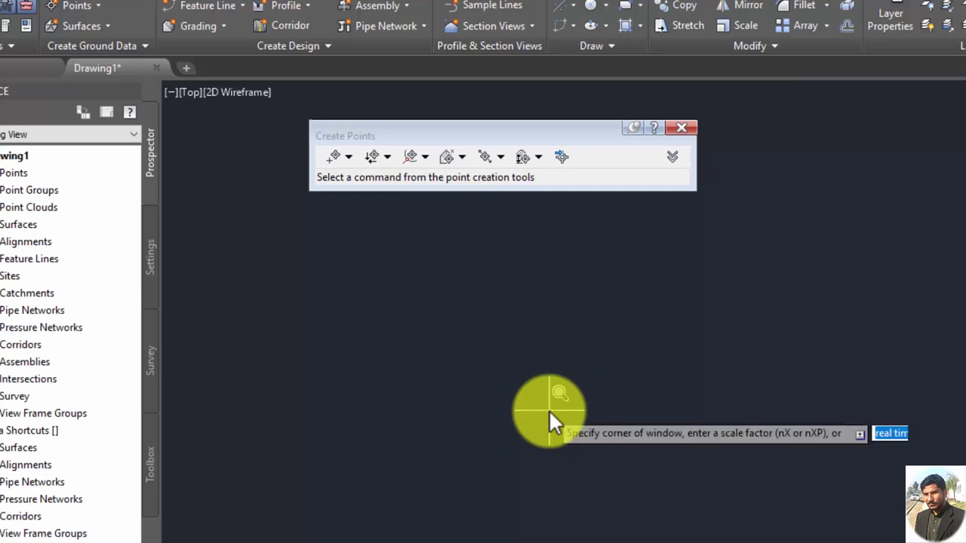
type("e")
key("Return")
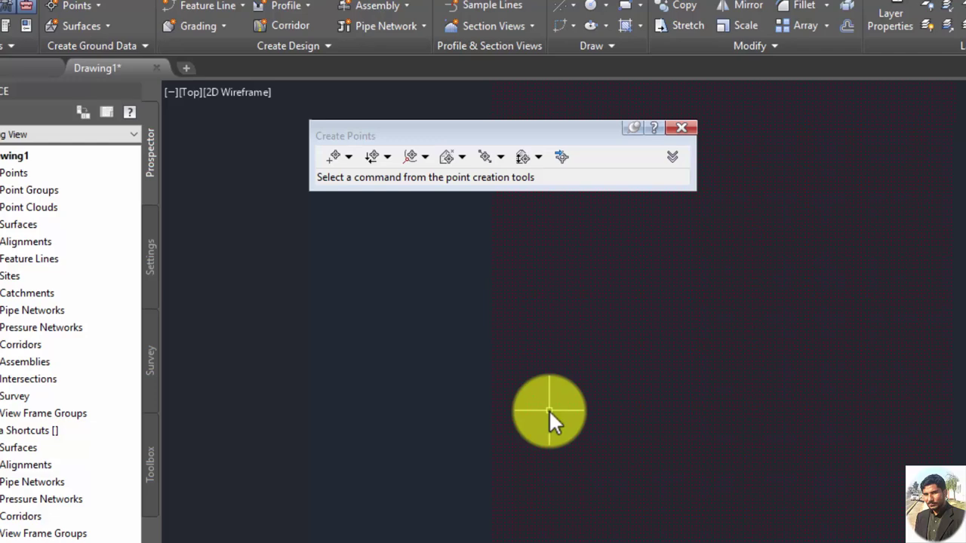
scroll(513, 401, "down", 2)
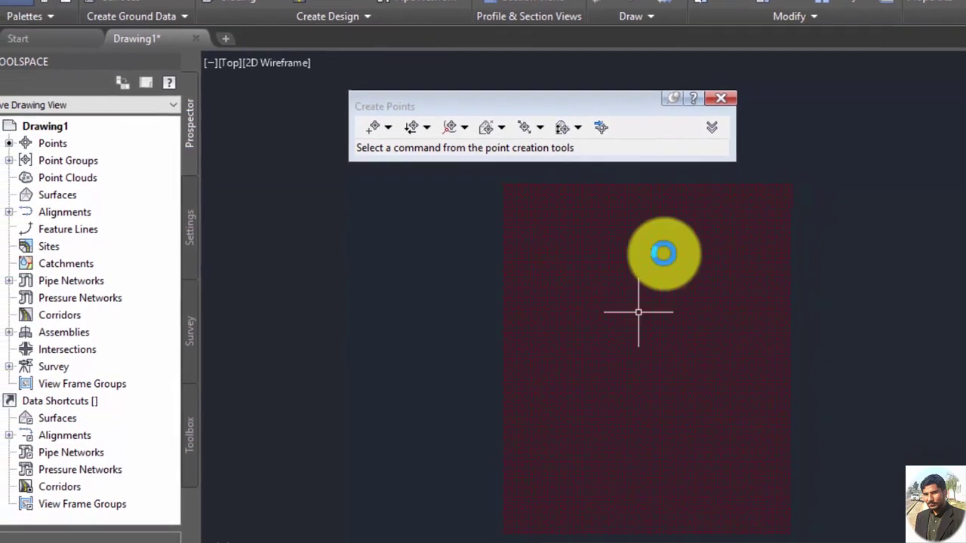
key("Return")
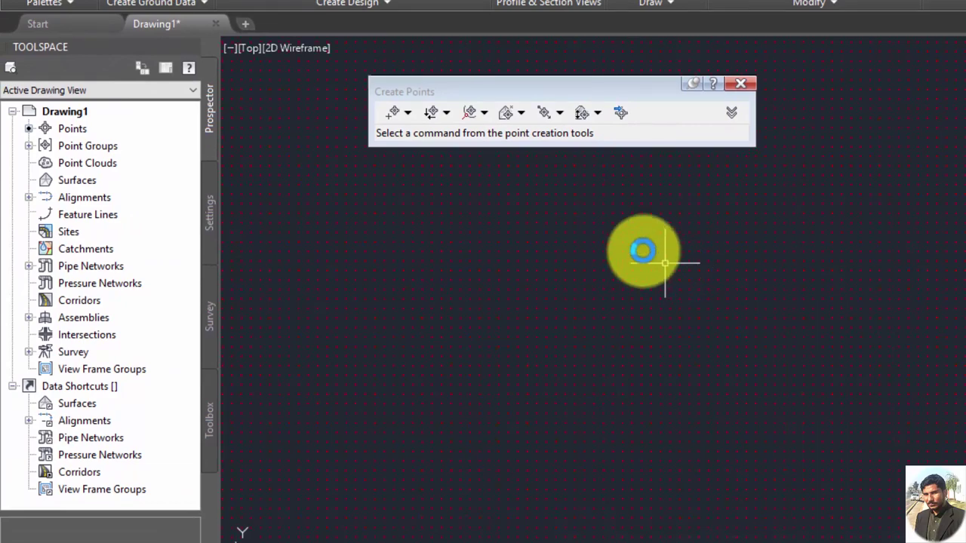
scroll(643, 255, "up", 3)
scroll(619, 309, "down", 2)
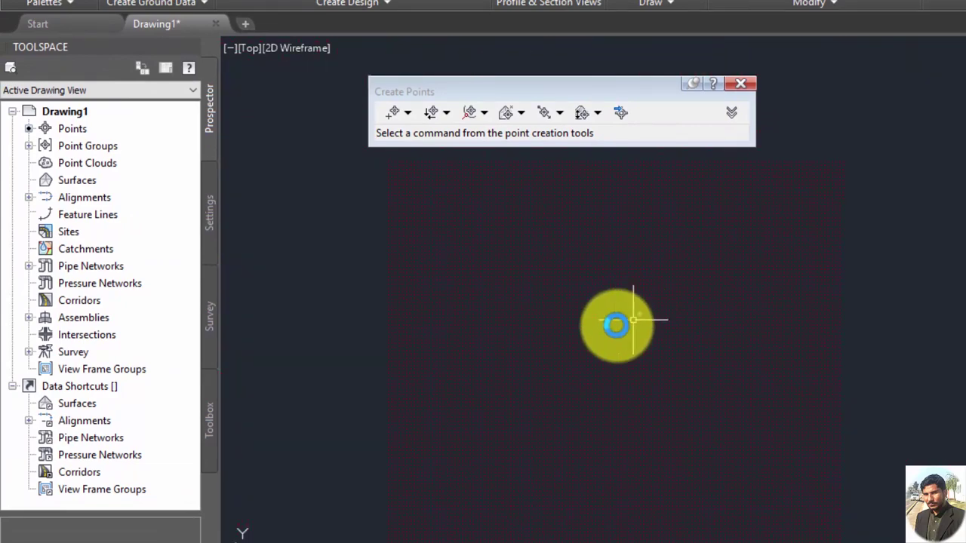
scroll(641, 294, "down", 2)
middle_click_drag(660, 297, 638, 319)
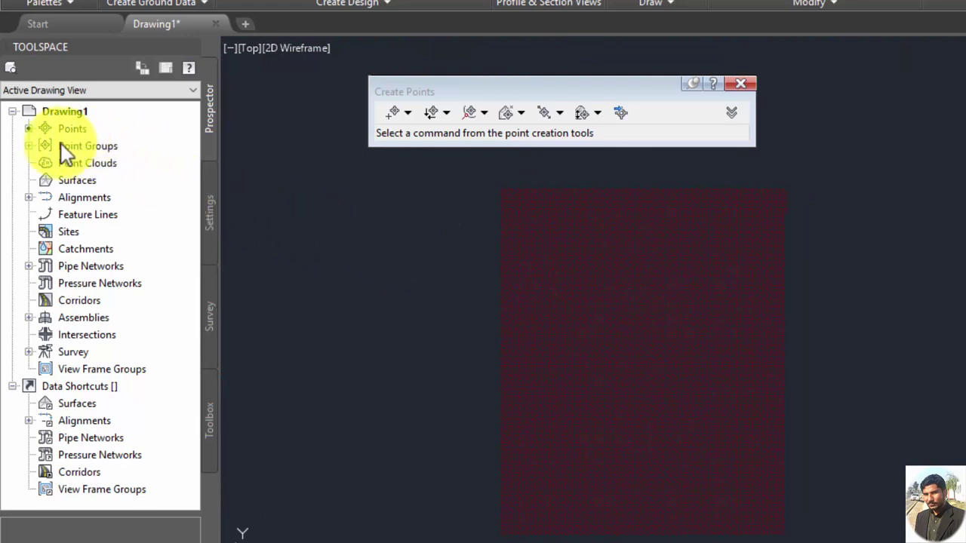
Create a new TIN surface named 'Practice' from the Prospector Surfaces collection
left_click(28, 150)
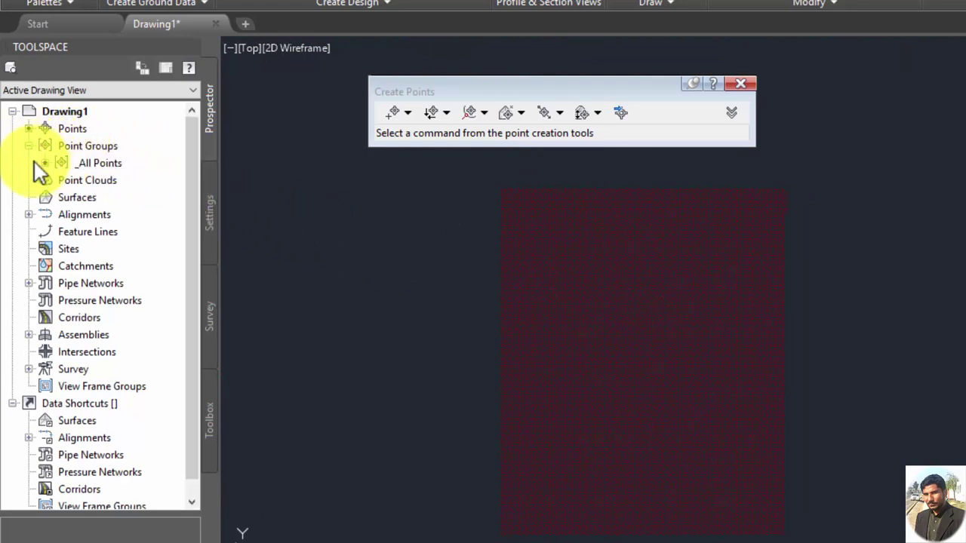
left_click(66, 198)
right_click(69, 200)
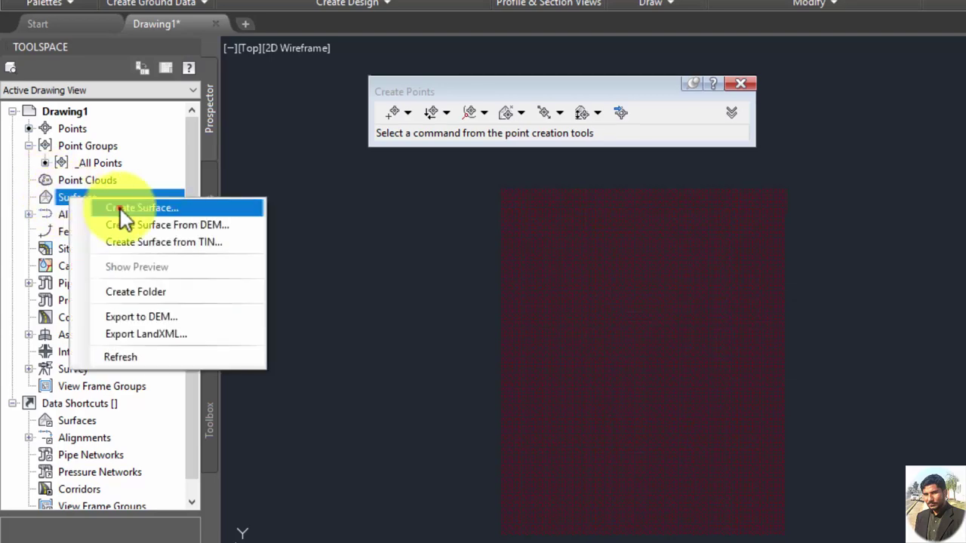
left_click(121, 209)
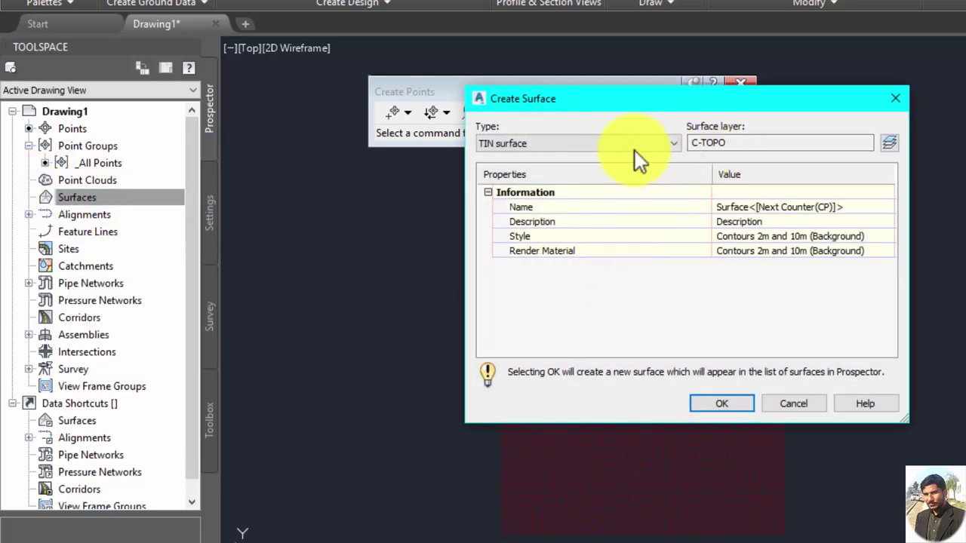
double_click(792, 210)
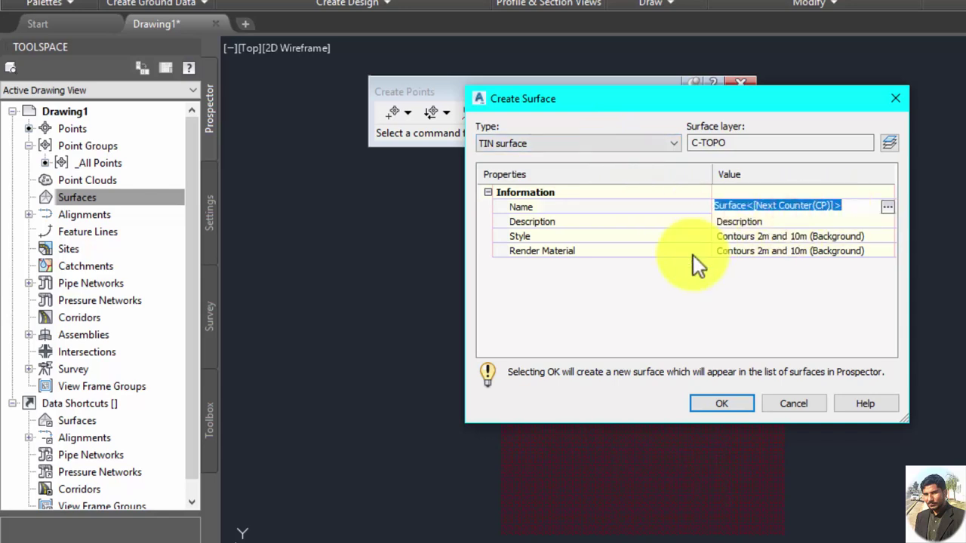
type("Pra")
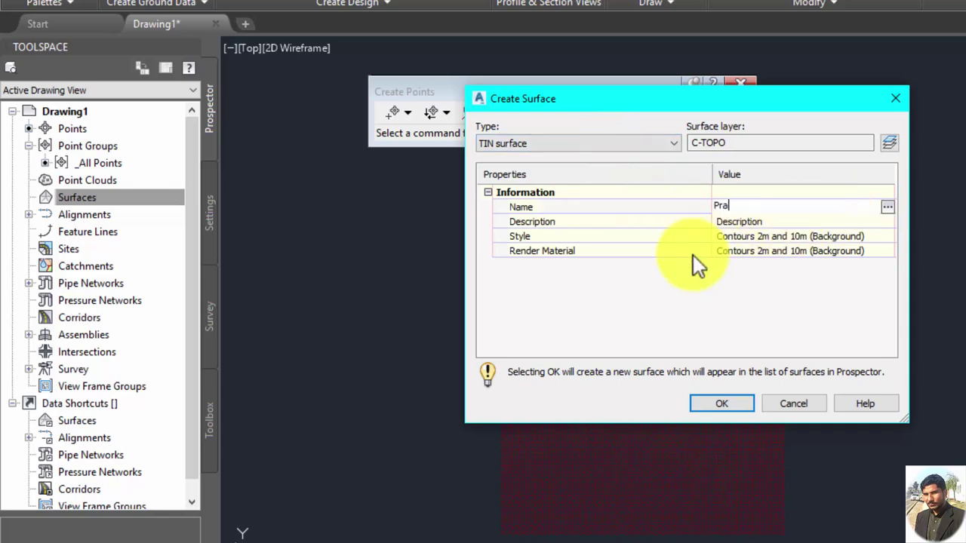
type("ct")
type("ic")
type("e")
left_click(723, 403)
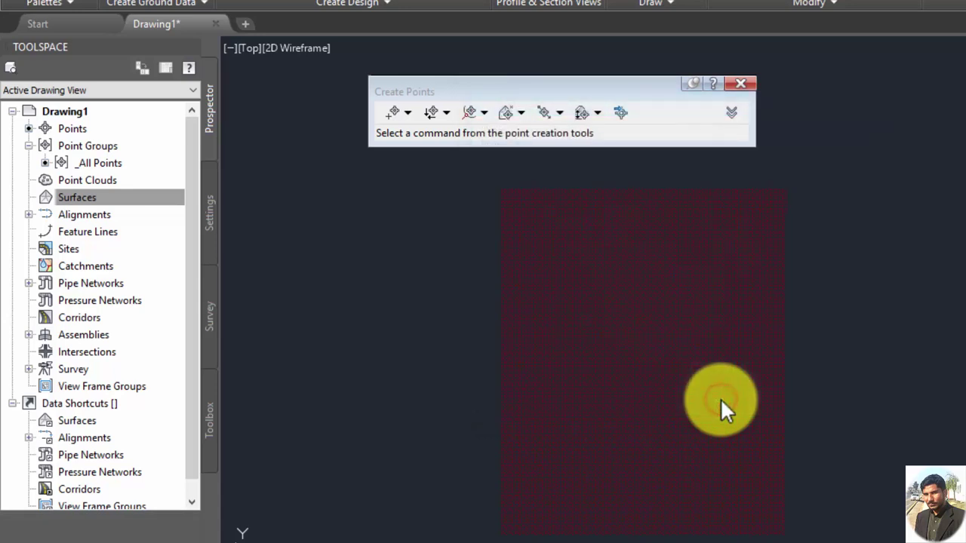
Under Practice > Definition > Point Groups, add and apply the _All Points group
left_click(28, 214)
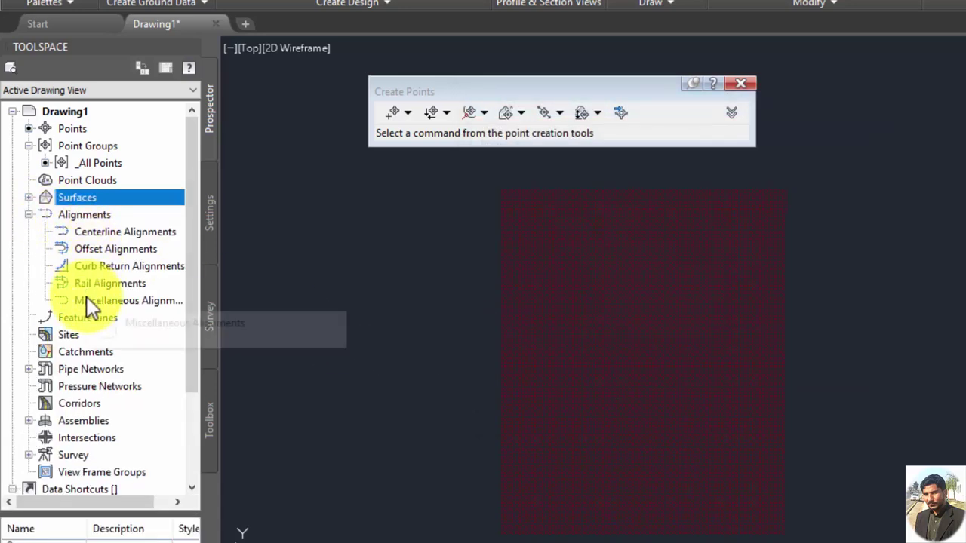
left_click(28, 198)
left_click(44, 214)
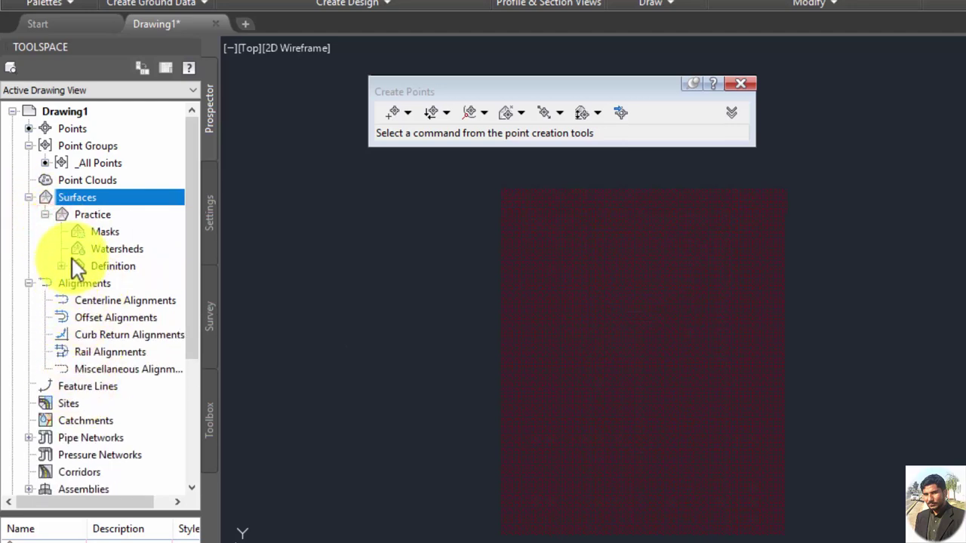
left_click(61, 266)
scroll(87, 424, "down", 1)
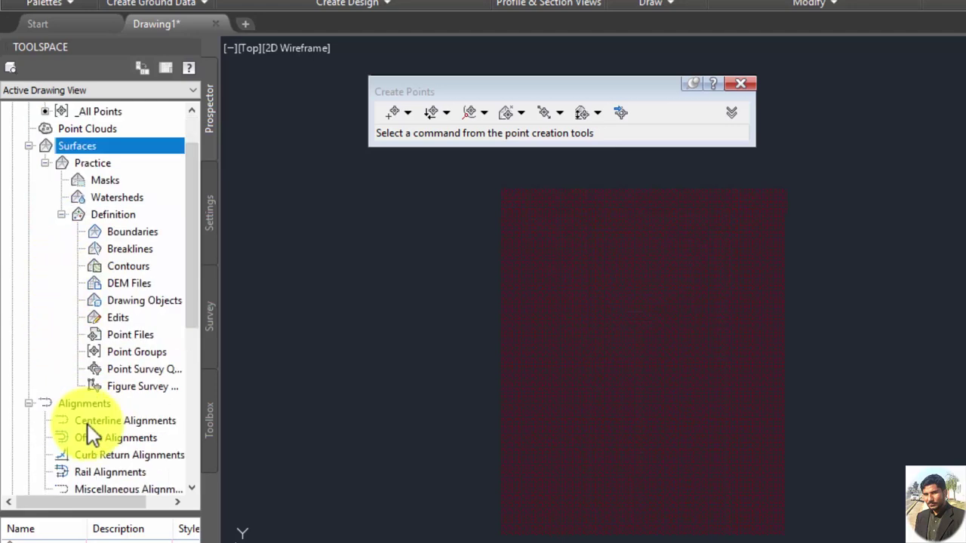
left_click(119, 352)
left_click(113, 369)
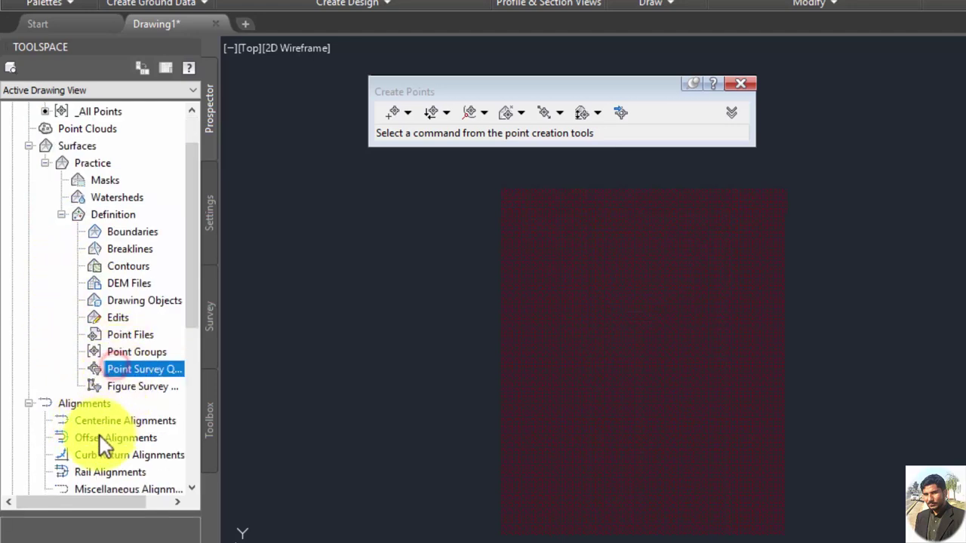
left_click_drag(68, 502, 92, 502)
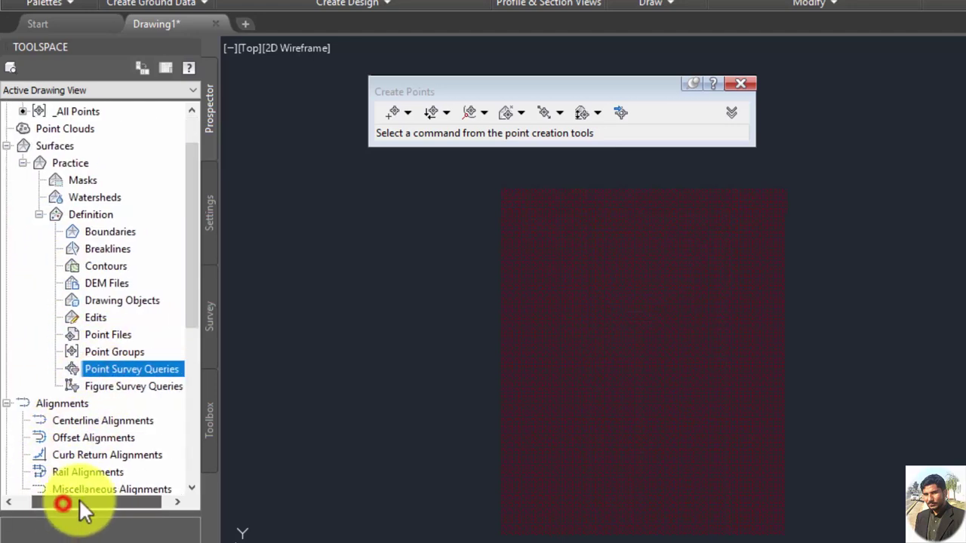
right_click(94, 357)
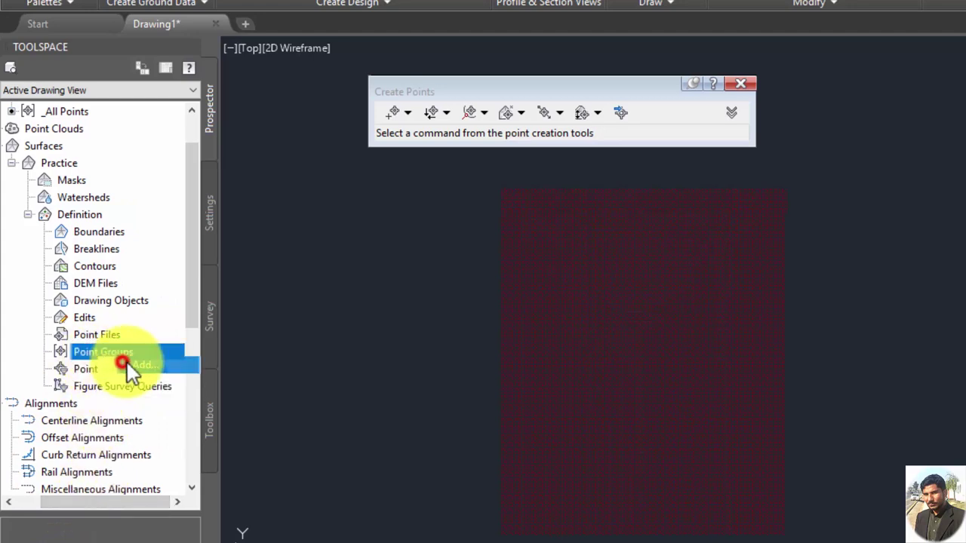
left_click(126, 362)
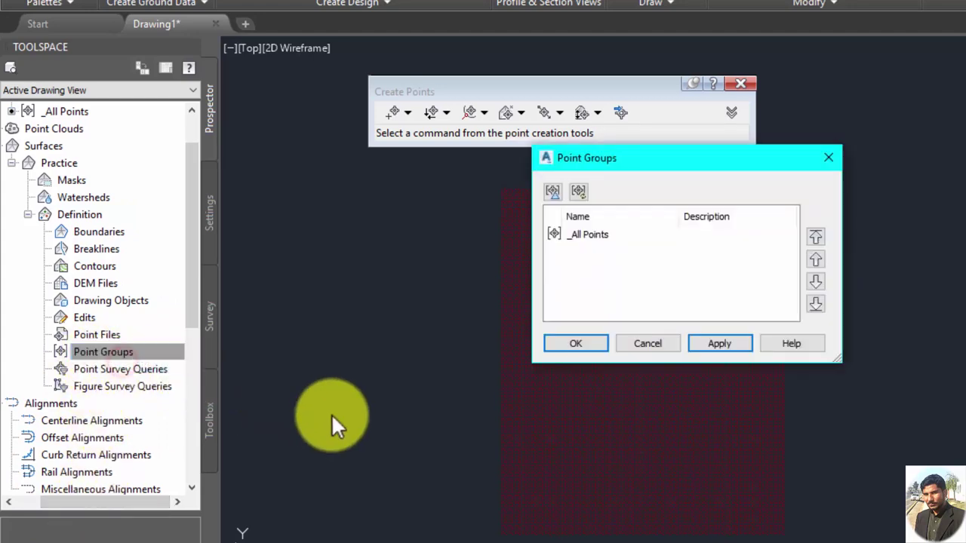
left_click(588, 234)
left_click(714, 344)
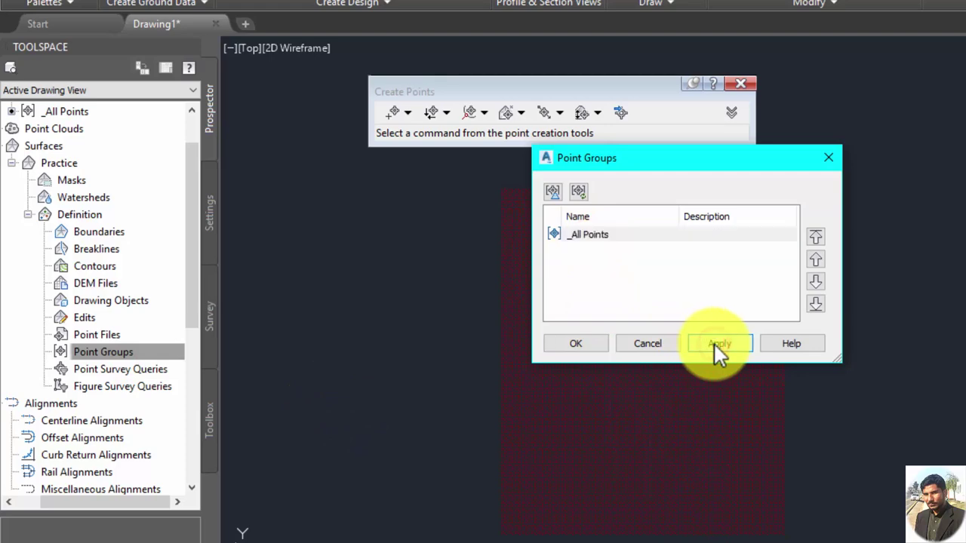
Confirm the _All Points addition and zoom across the resulting contour lines
left_click(581, 344)
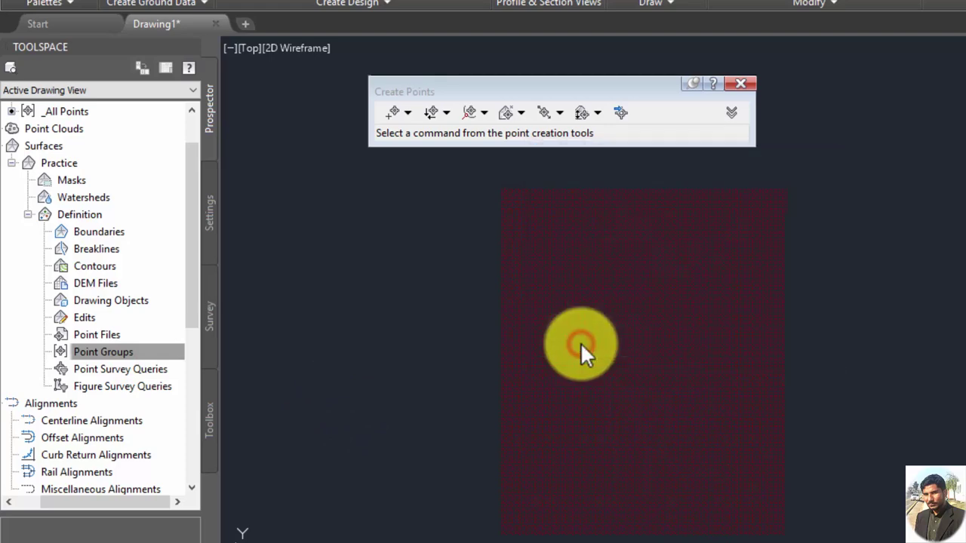
scroll(646, 297, "up", 2)
scroll(646, 297, "up", 1)
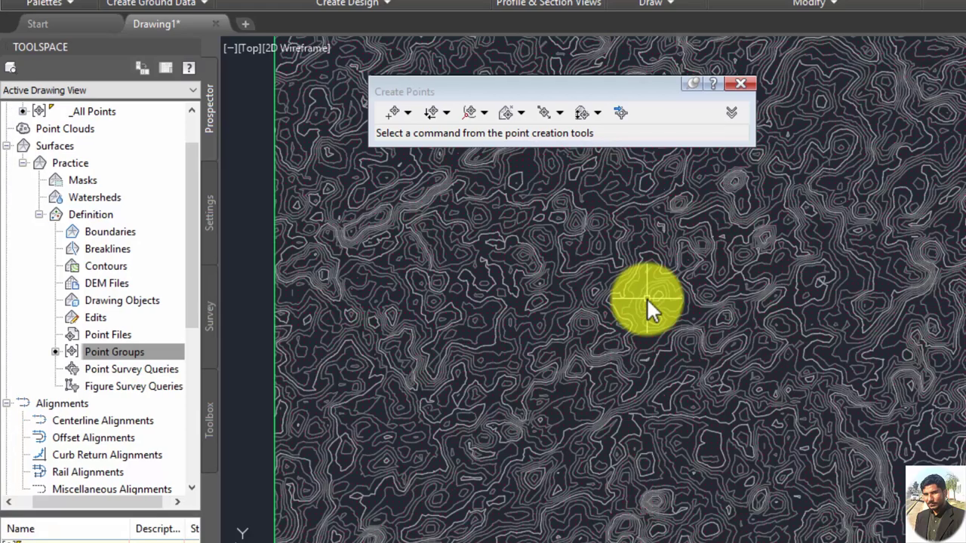
scroll(650, 355, "down", 4)
scroll(692, 357, "up", 5)
scroll(692, 357, "down", 1)
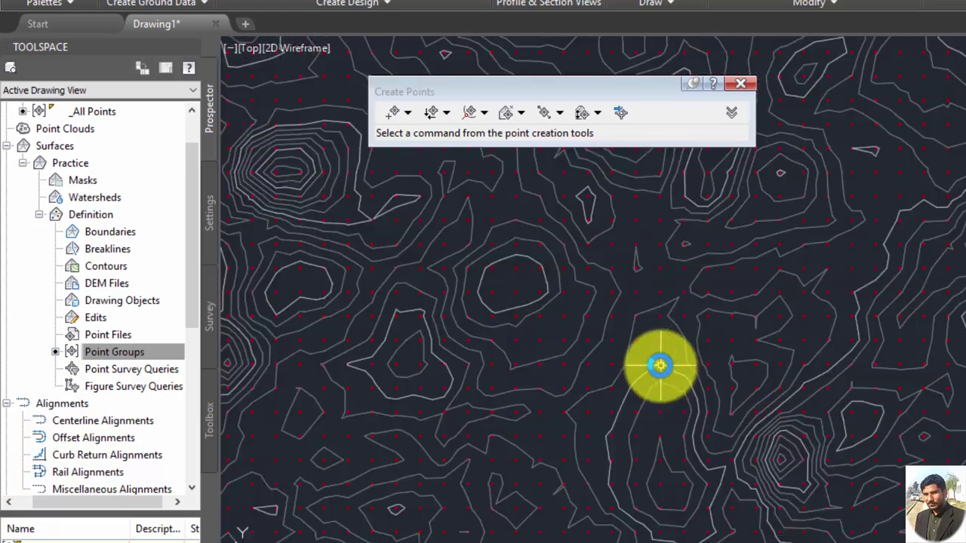
scroll(627, 341, "up", 1)
scroll(711, 336, "down", 2)
scroll(613, 345, "down", 2)
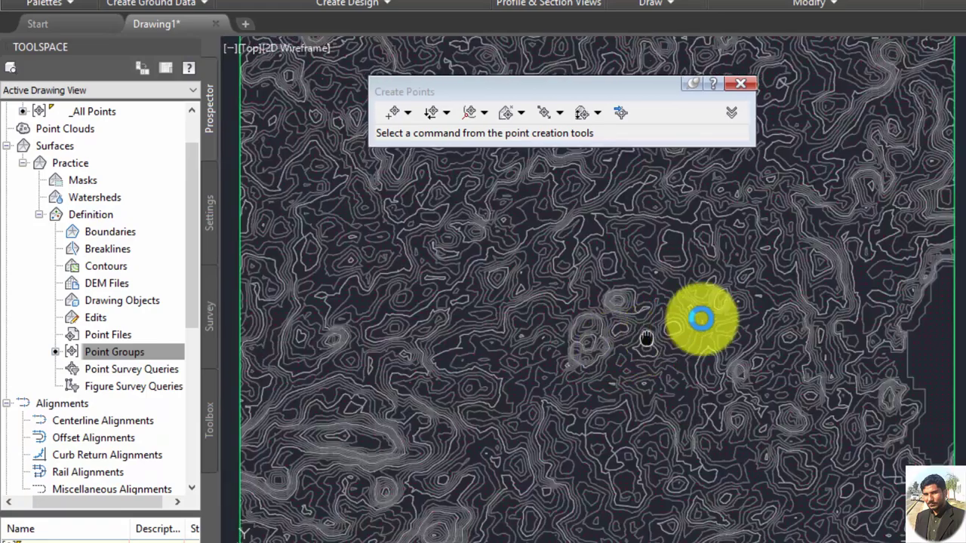
scroll(701, 309, "down", 2)
scroll(642, 362, "up", 1)
scroll(628, 344, "down", 3)
mouse_move(628, 345)
middle_mouse_down()
mouse_move(651, 345)
mouse_move(636, 350)
middle_mouse_up()
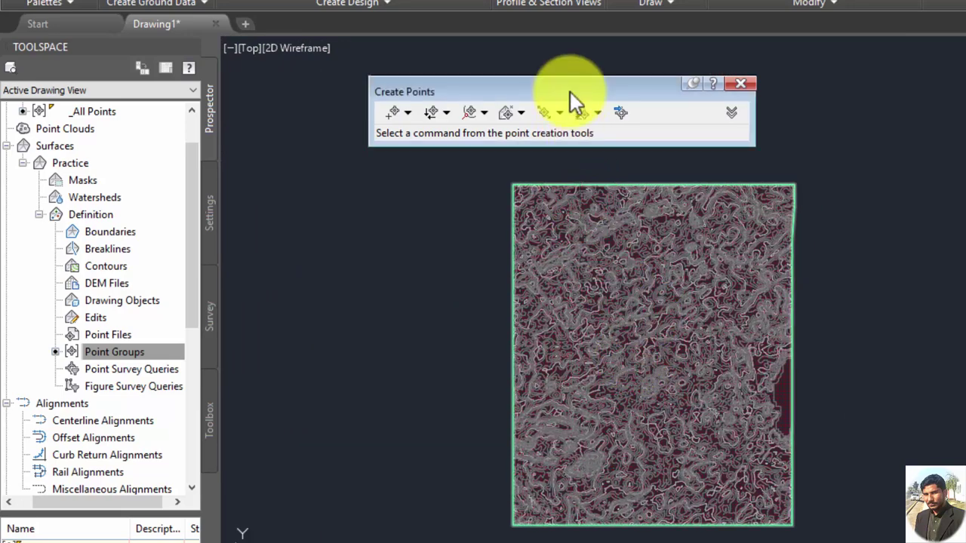
Pan and zoom to frame the whole contoured Practice surface
left_click(864, 184)
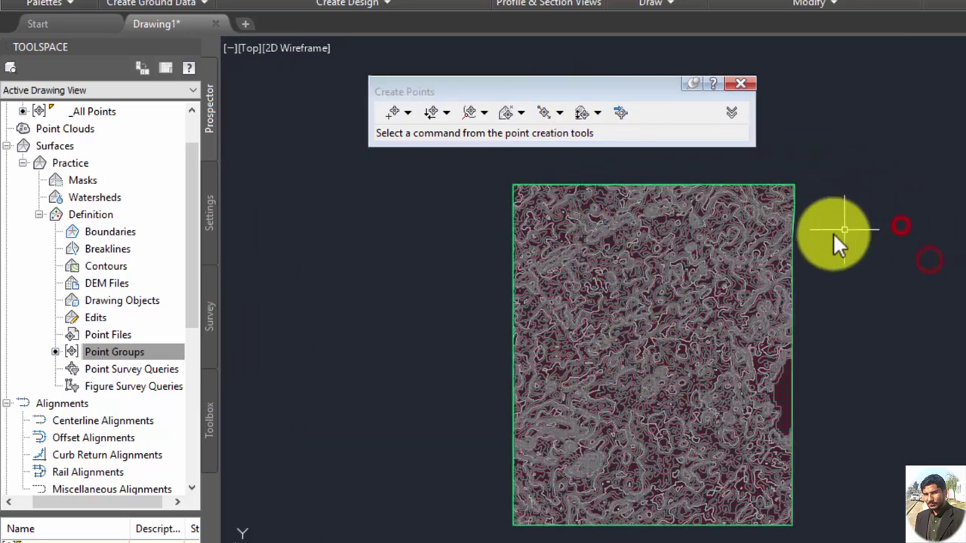
scroll(798, 243, "up", 2)
scroll(797, 243, "down", 2)
scroll(728, 283, "down", 2)
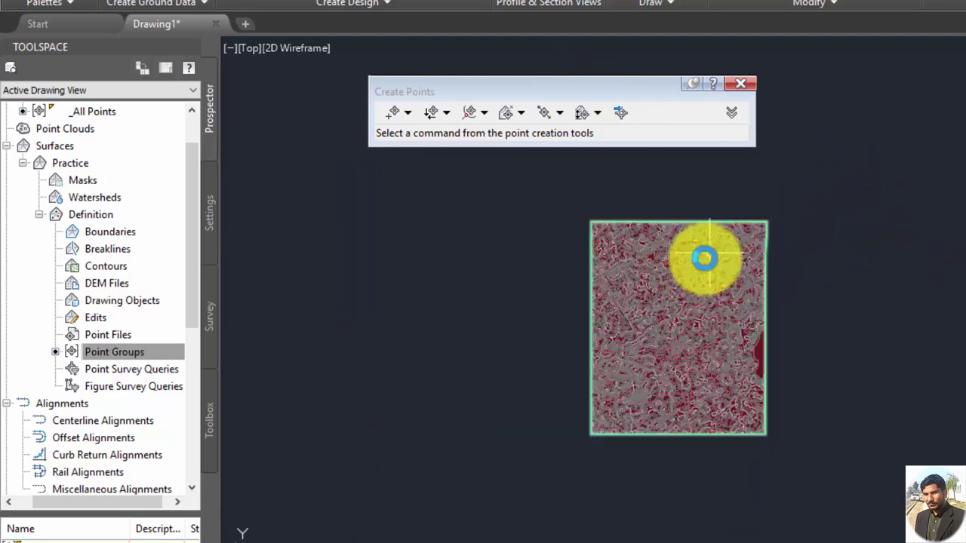
middle_click_drag(672, 318, 661, 322)
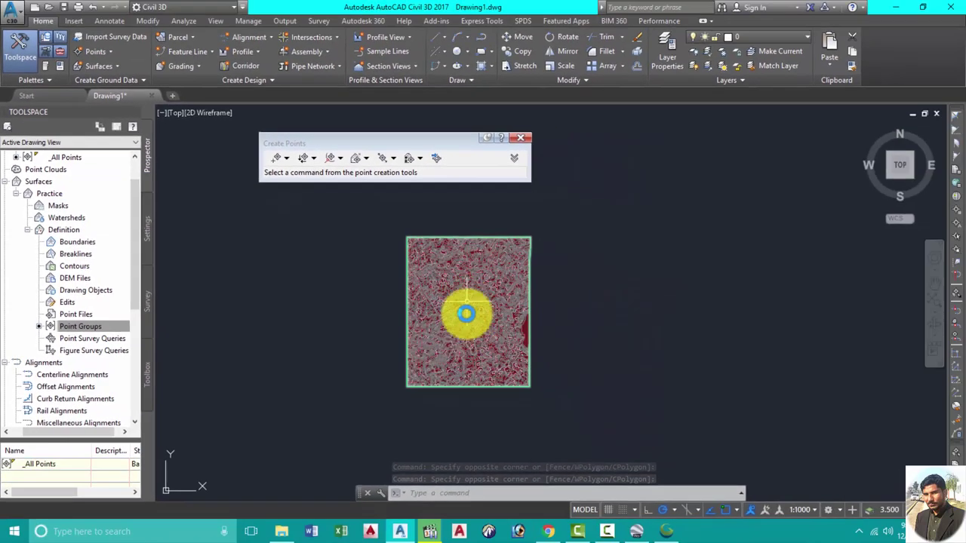
middle_click_drag(458, 327, 445, 329)
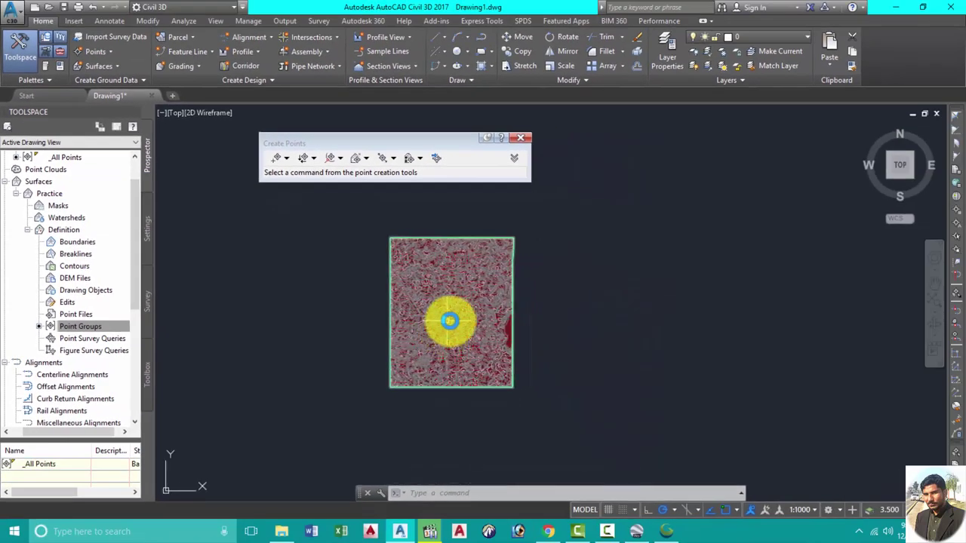
scroll(448, 324, "up", 2)
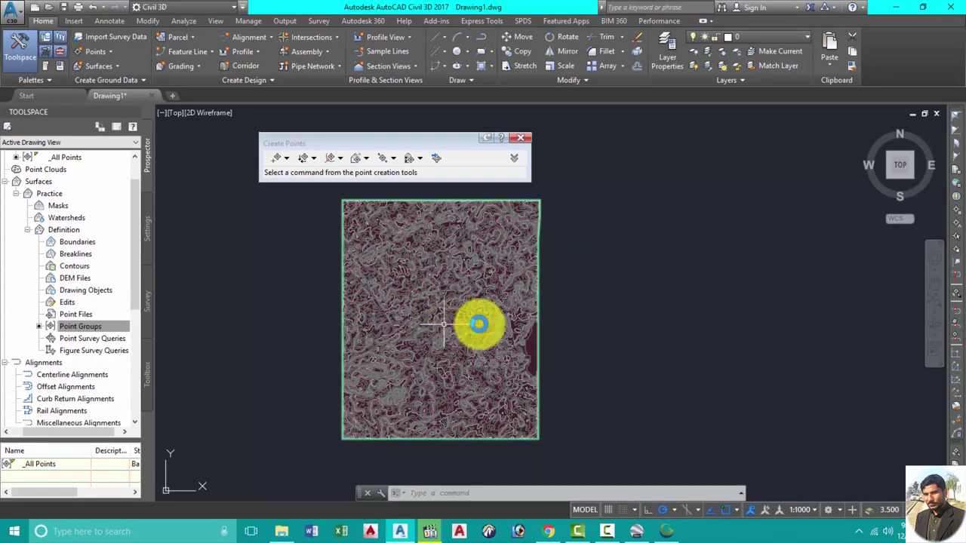
left_click(644, 360)
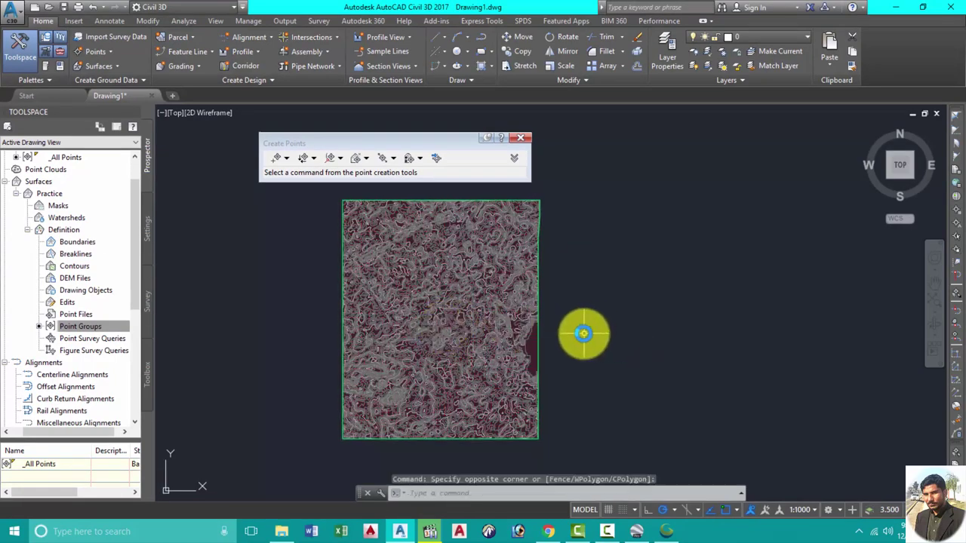
Save the drawing as Drawing1.dwg in the Documents folder
key("ctrl+s")
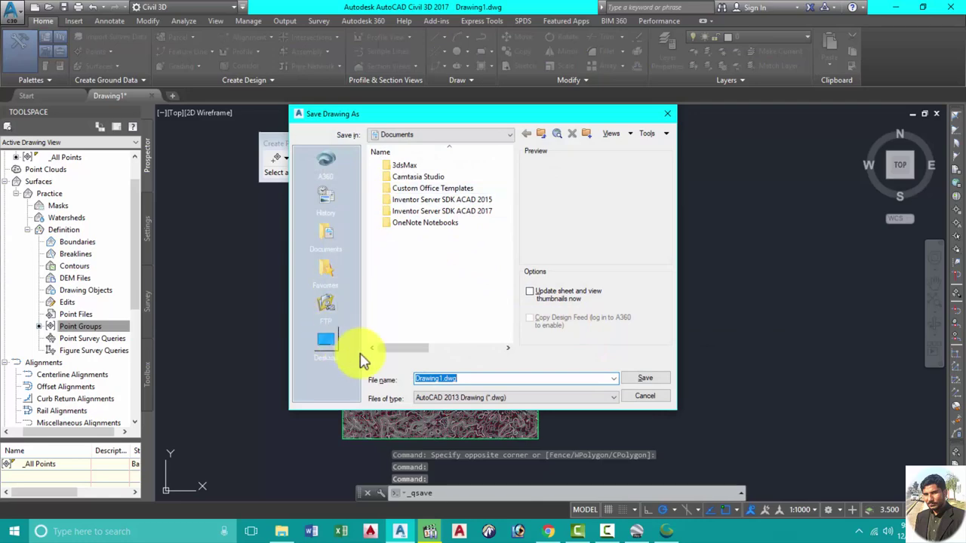
left_click(644, 378)
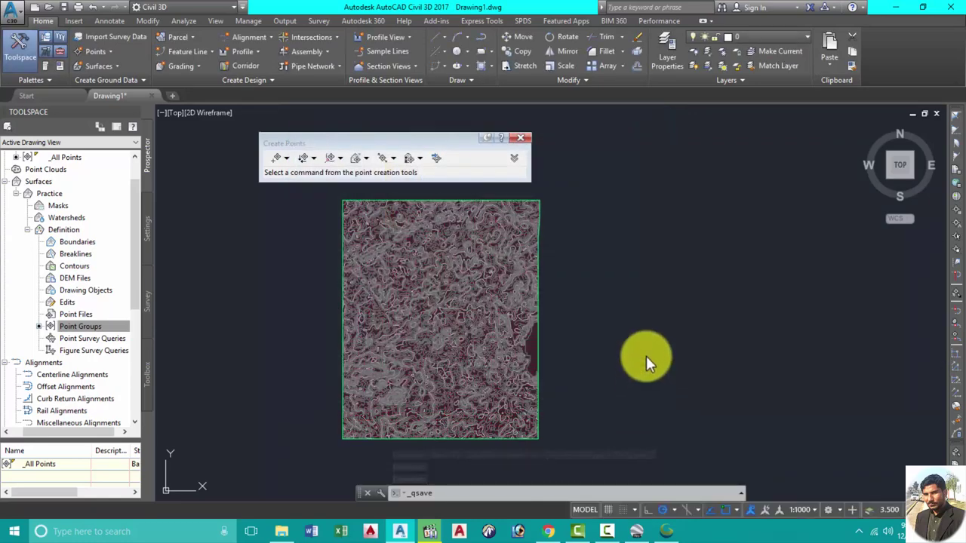
left_click(698, 349)
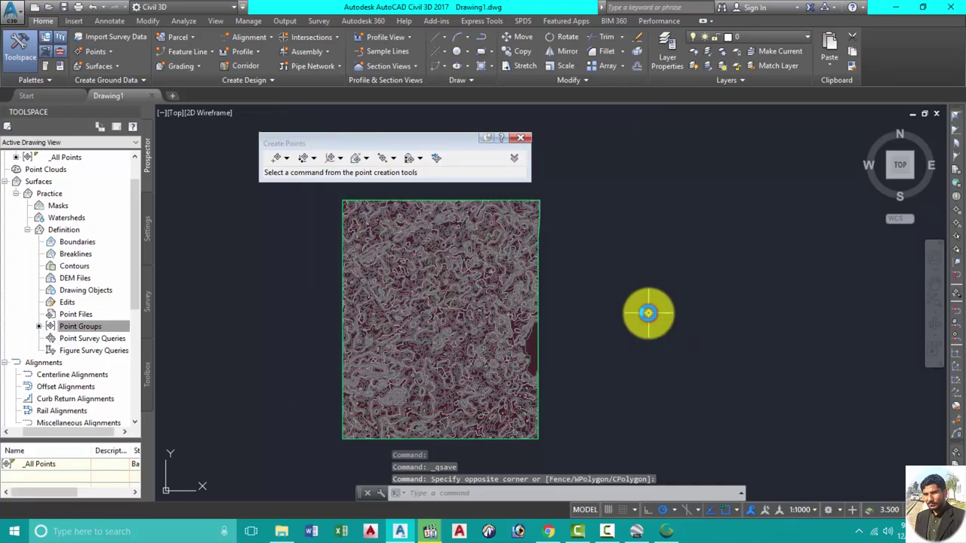